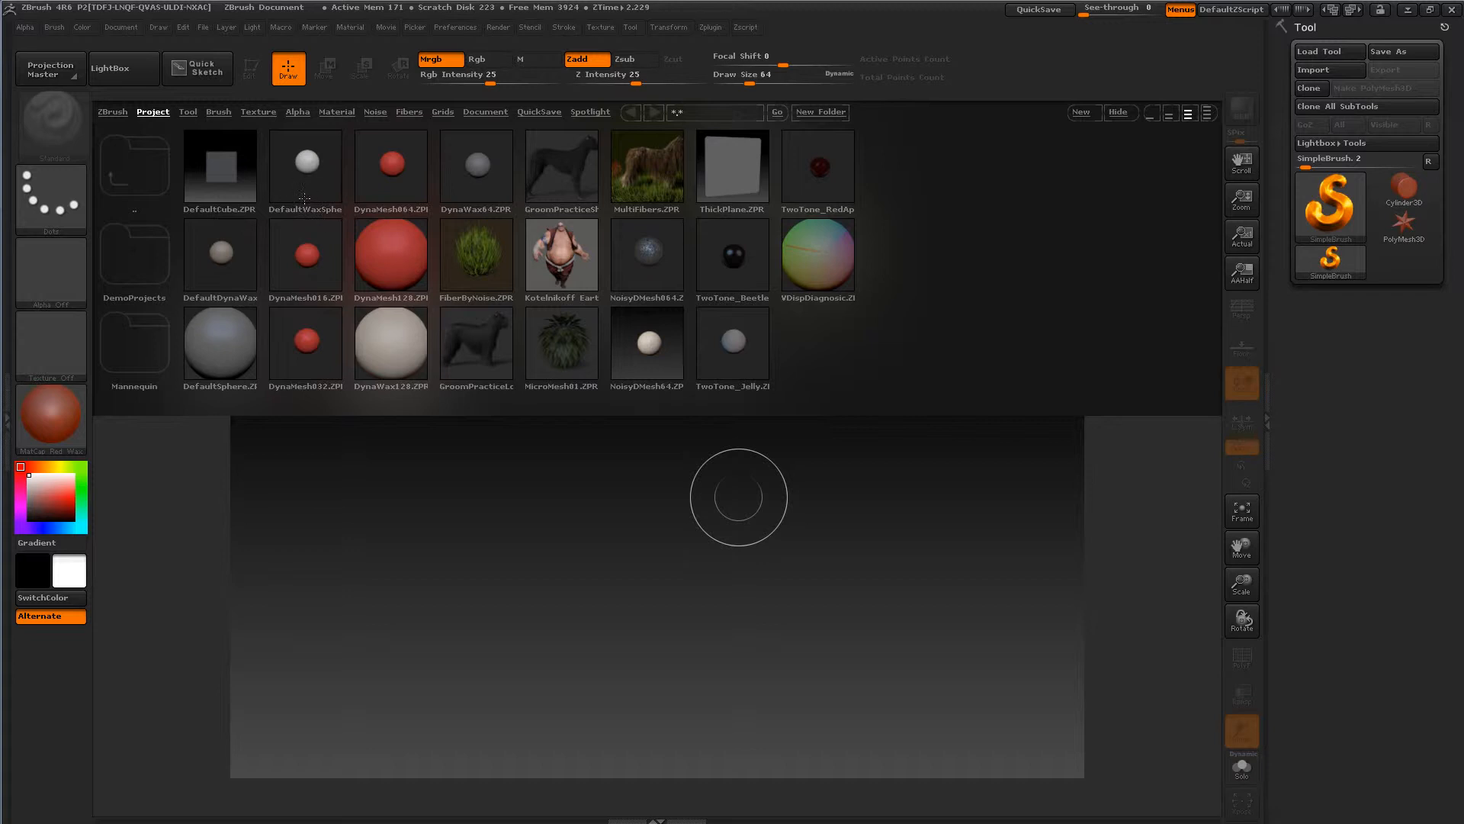
- Browse the brush, texture and material libraries in LightBox
left_click(219, 111)
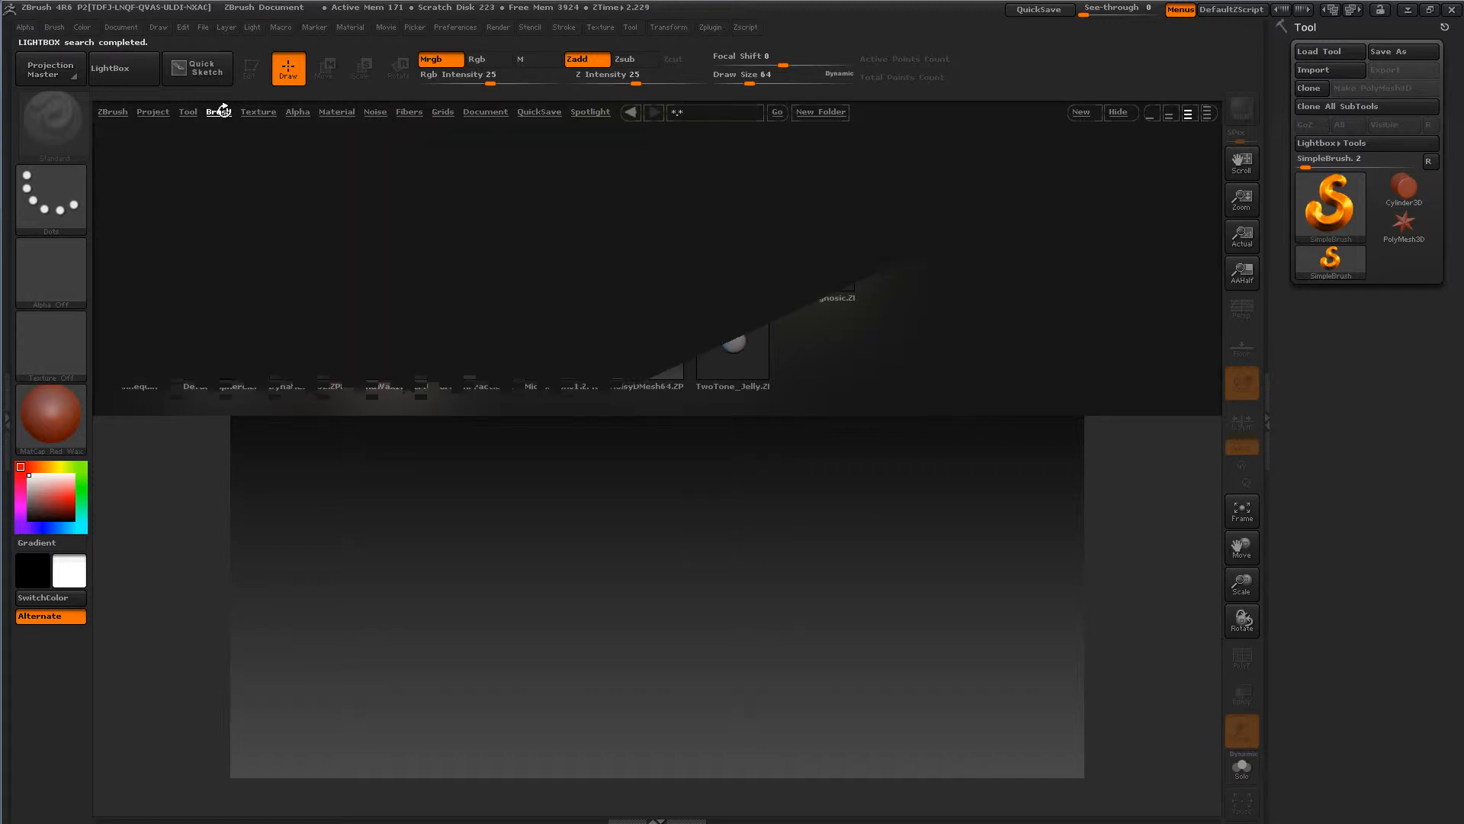
left_click(267, 112)
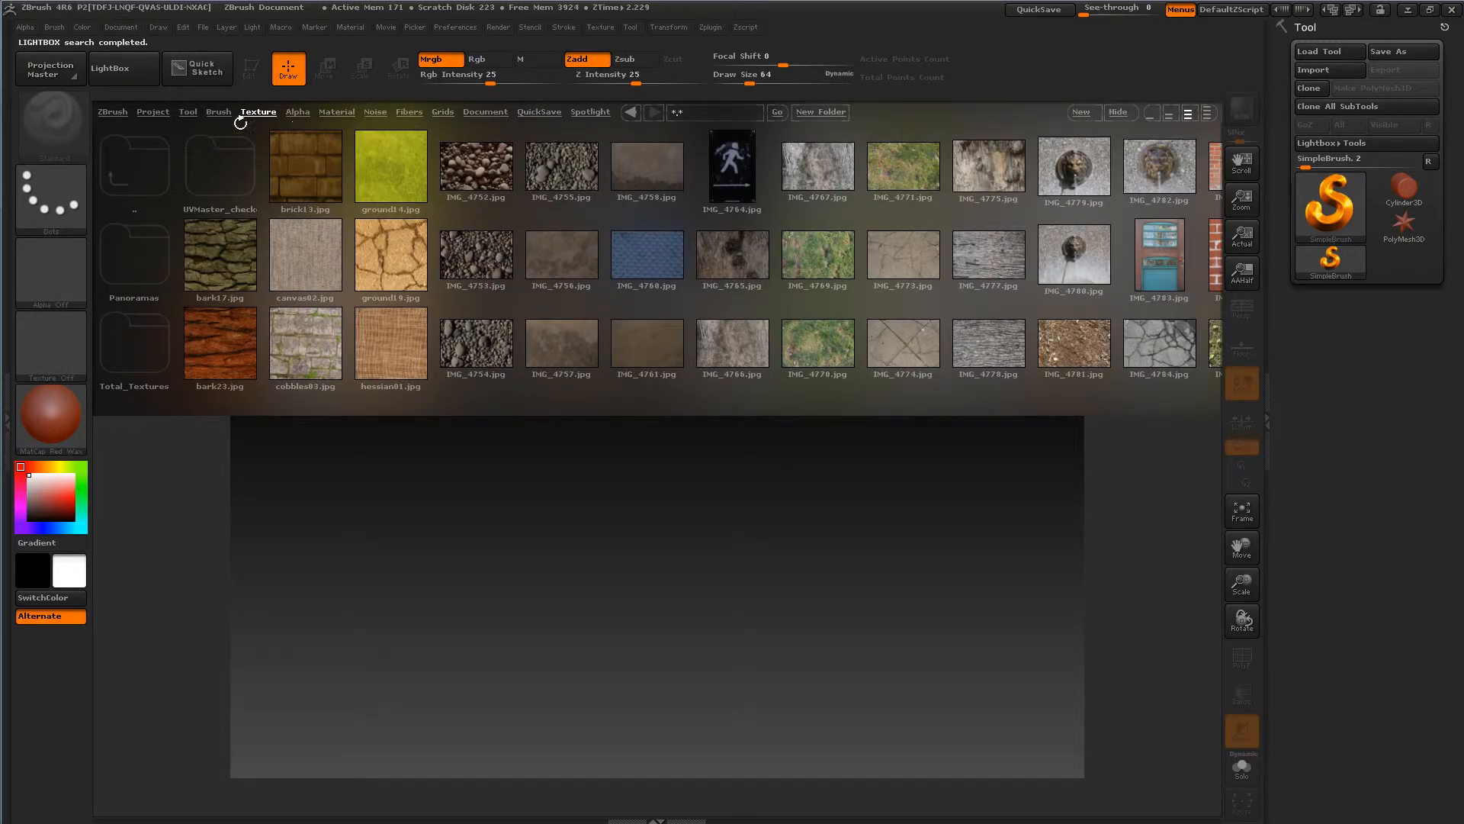
left_click(338, 111)
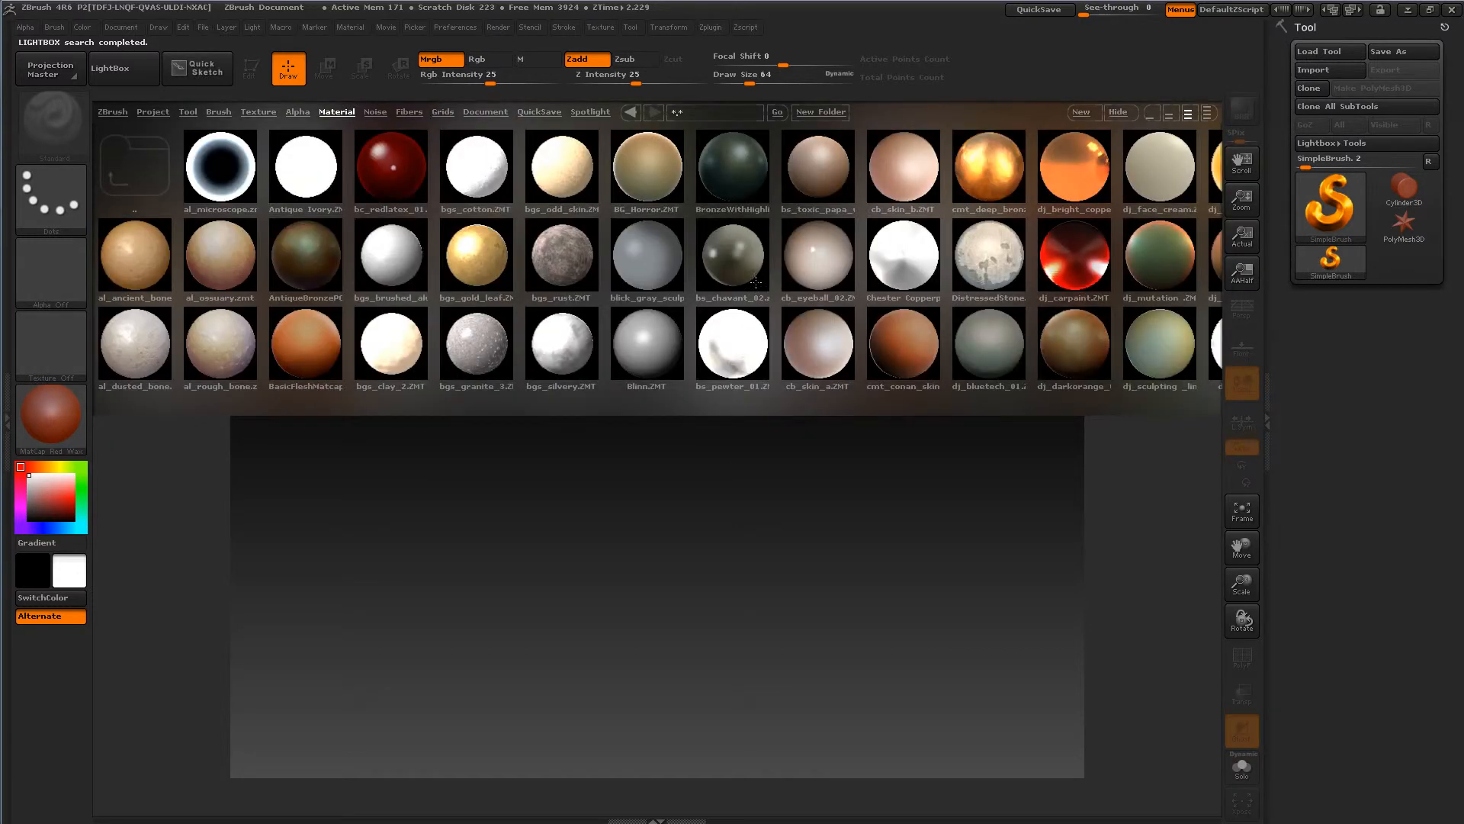
- Hide LightBox so that the whole canvas is clear
left_click(140, 67)
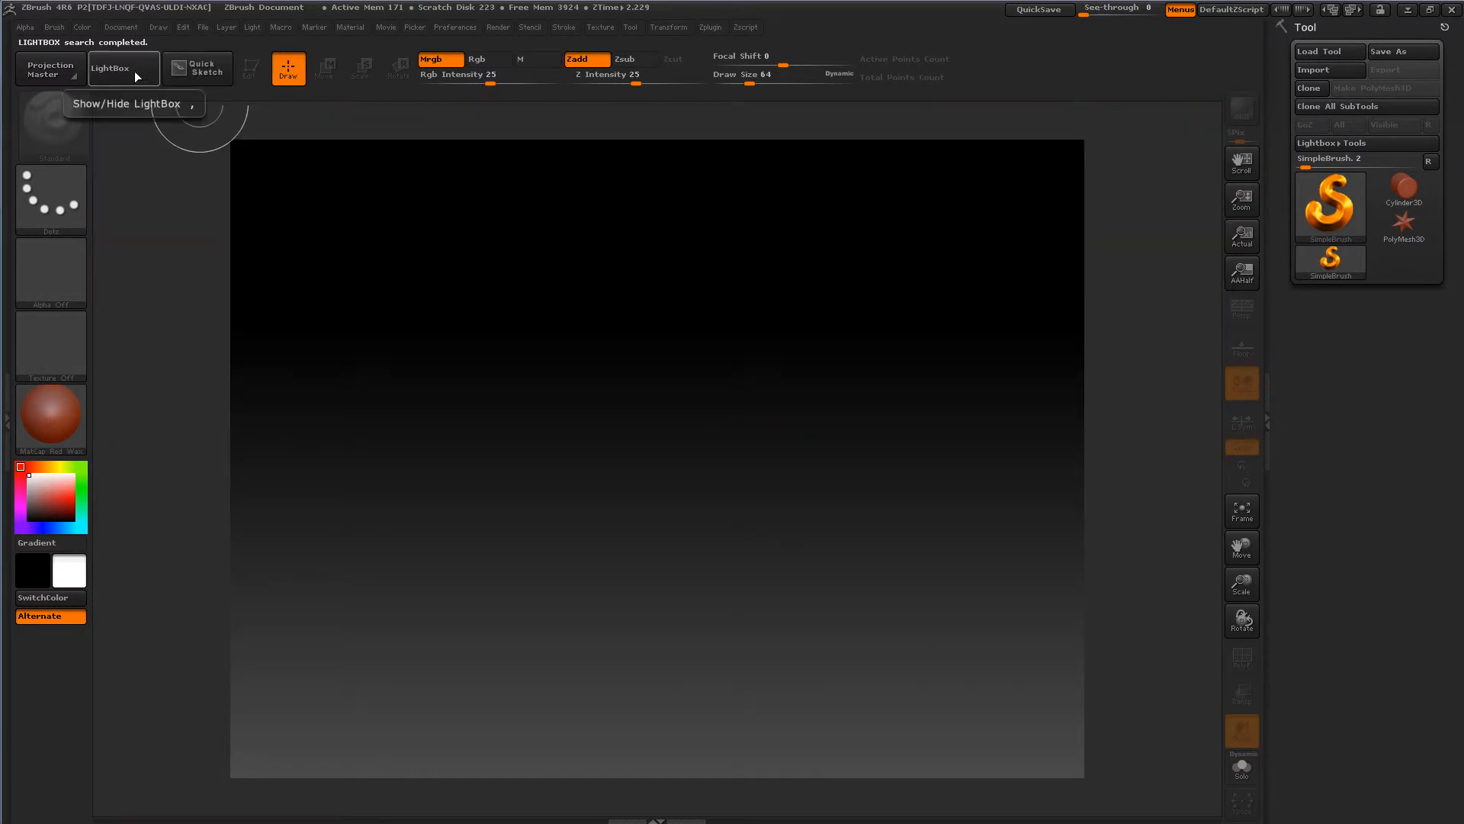
left_click(134, 70)
left_click(134, 70)
left_click(134, 67)
left_click(134, 65)
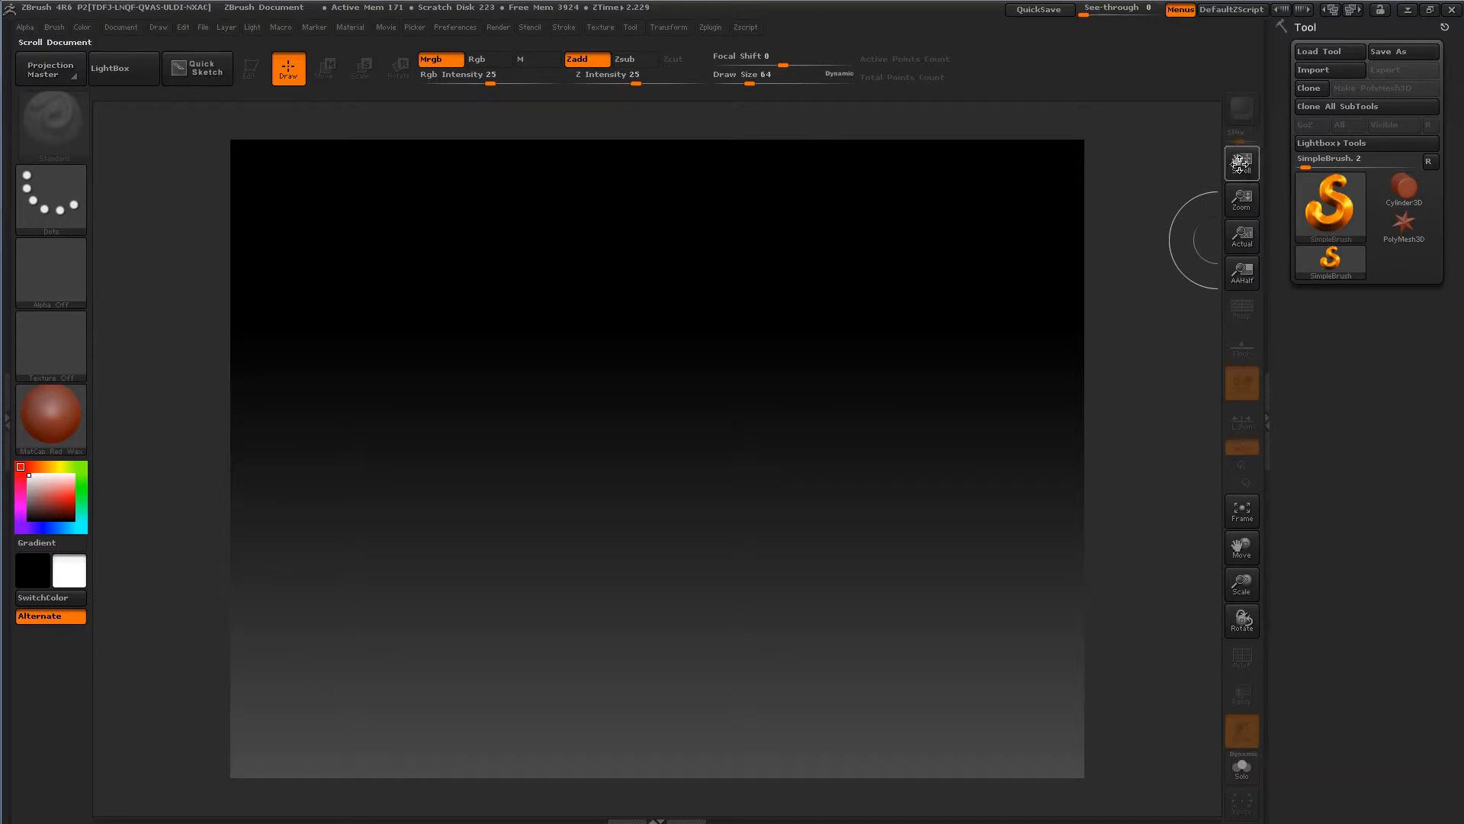
- View the document at antialiased half size and return it to actual size
mouse_move(1242, 161)
left_mouse_down()
mouse_move(1206, 157)
mouse_move(1046, 337)
mouse_move(1265, 245)
mouse_move(1242, 197)
mouse_move(1245, 381)
mouse_move(1245, 186)
left_mouse_up()
left_click(1251, 238)
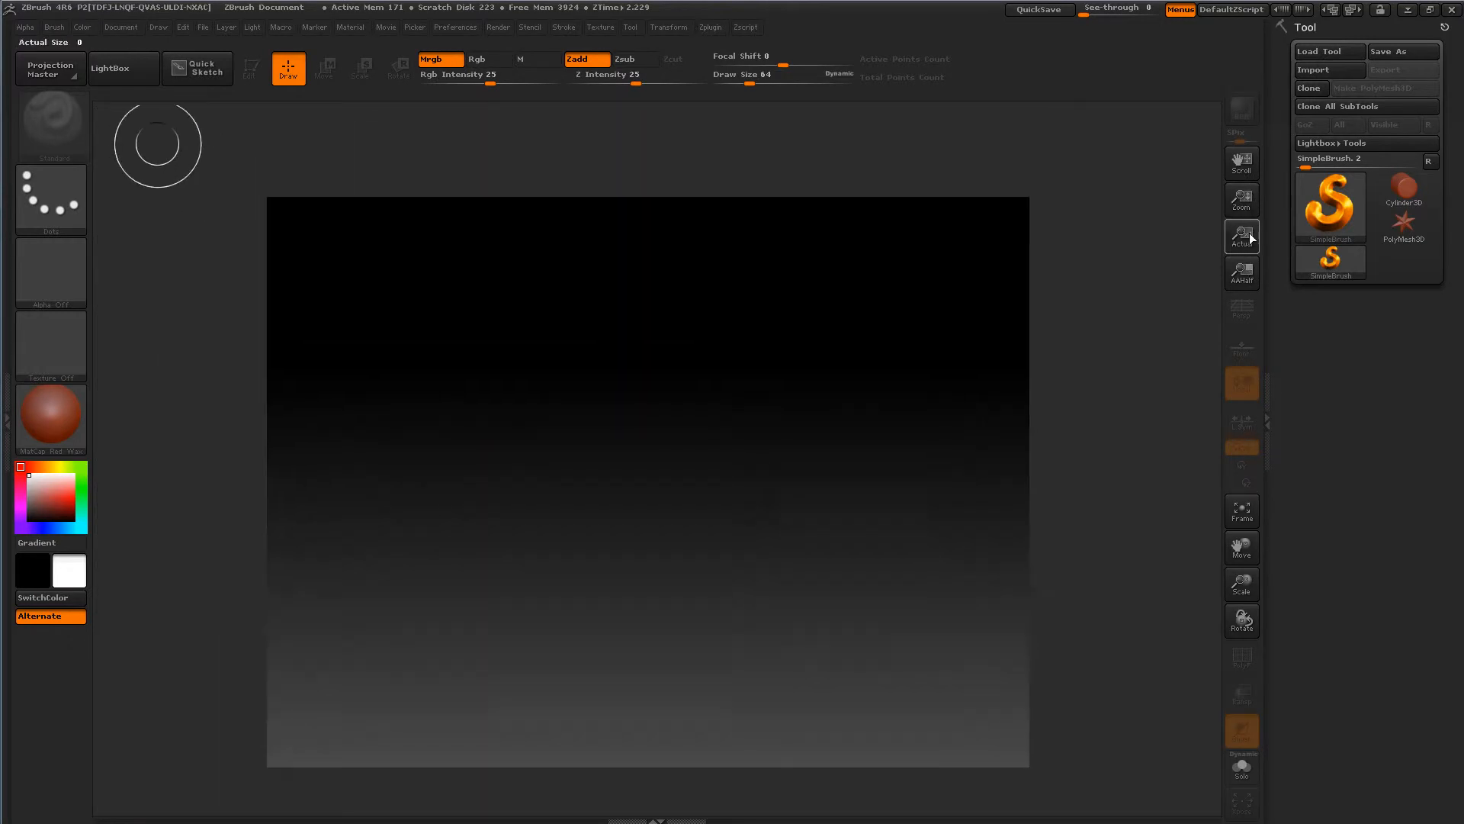
left_click(1243, 274)
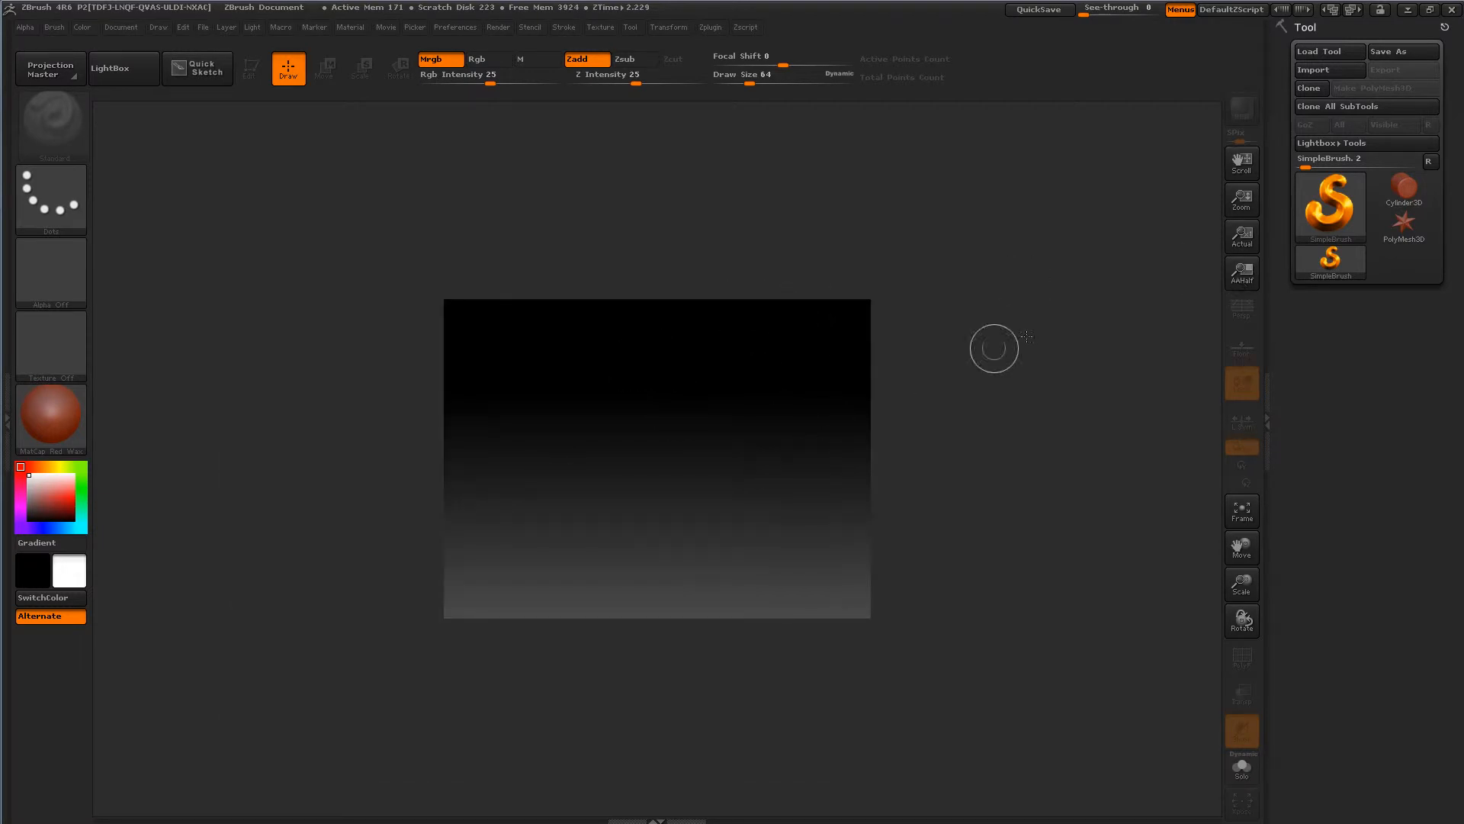
left_click(1243, 238)
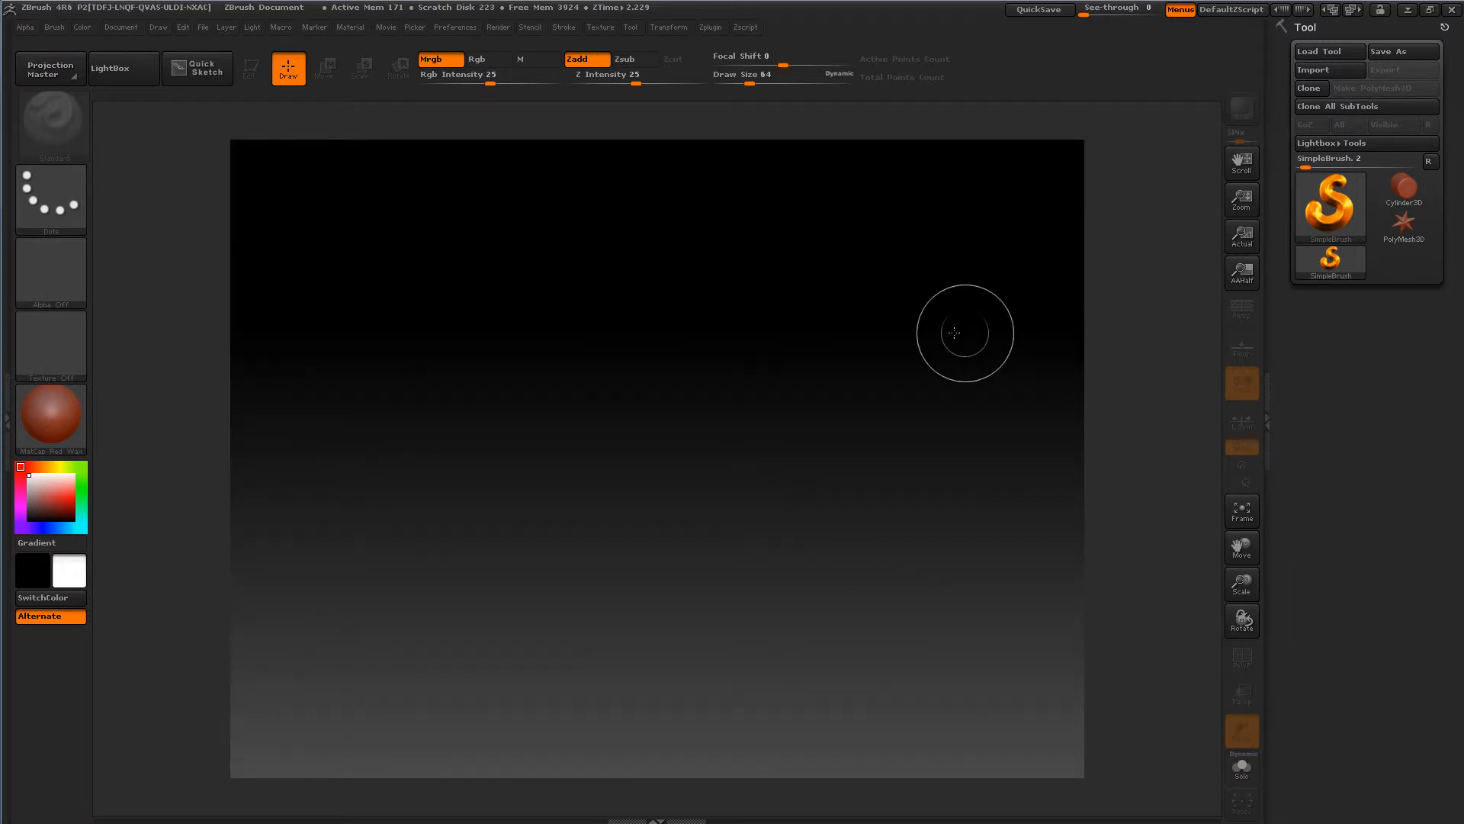
- Paint a looping freehand stroke with SimpleBrush and pull two tapered horns out of it with SnakeHookBrush
mouse_move(504, 350)
left_mouse_down()
mouse_move(526, 378)
mouse_move(732, 425)
mouse_move(794, 458)
mouse_move(732, 359)
mouse_move(488, 305)
mouse_move(580, 526)
mouse_move(554, 568)
mouse_move(415, 469)
left_mouse_up()
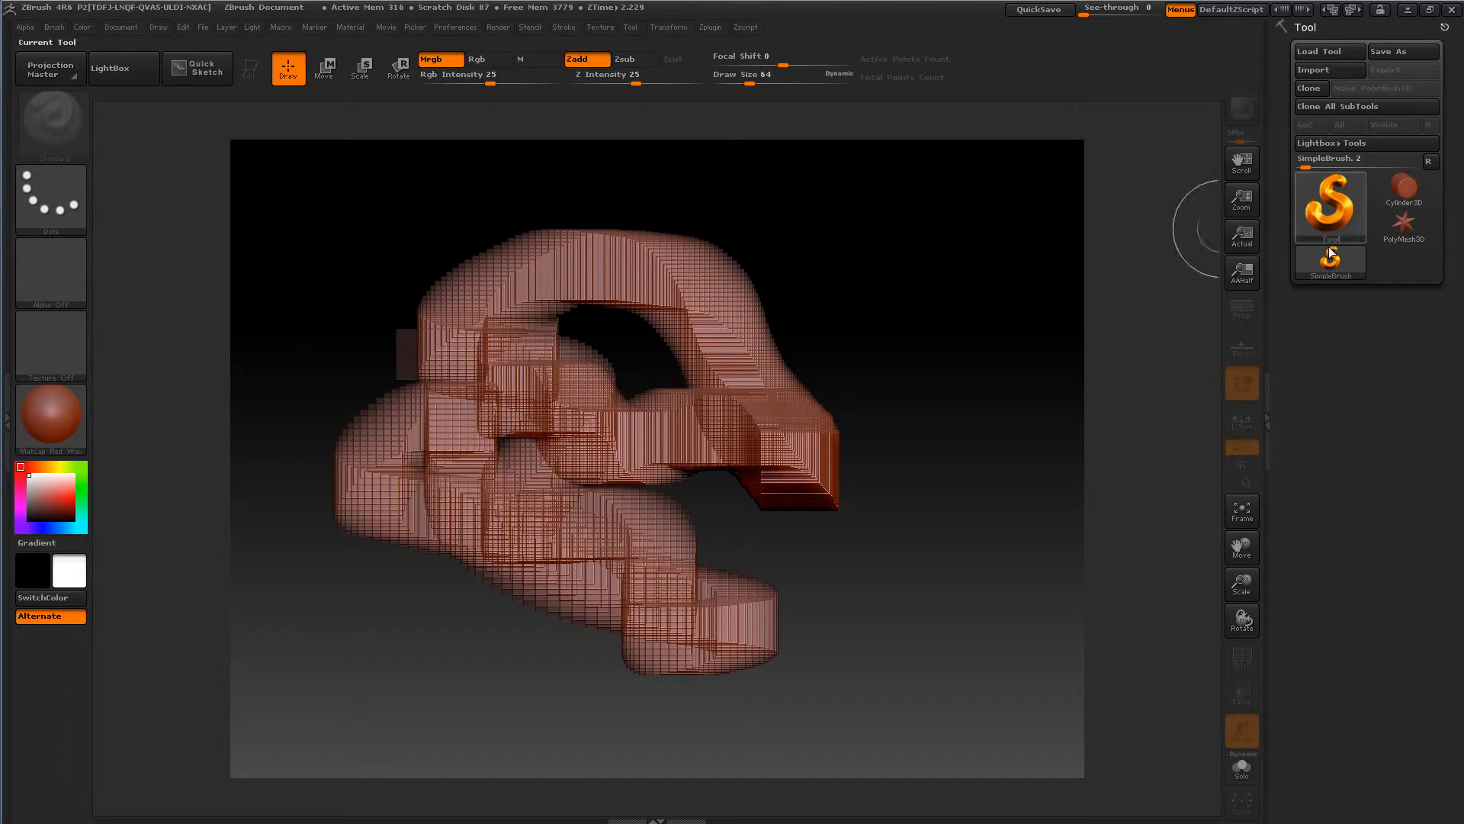
left_click(1331, 207)
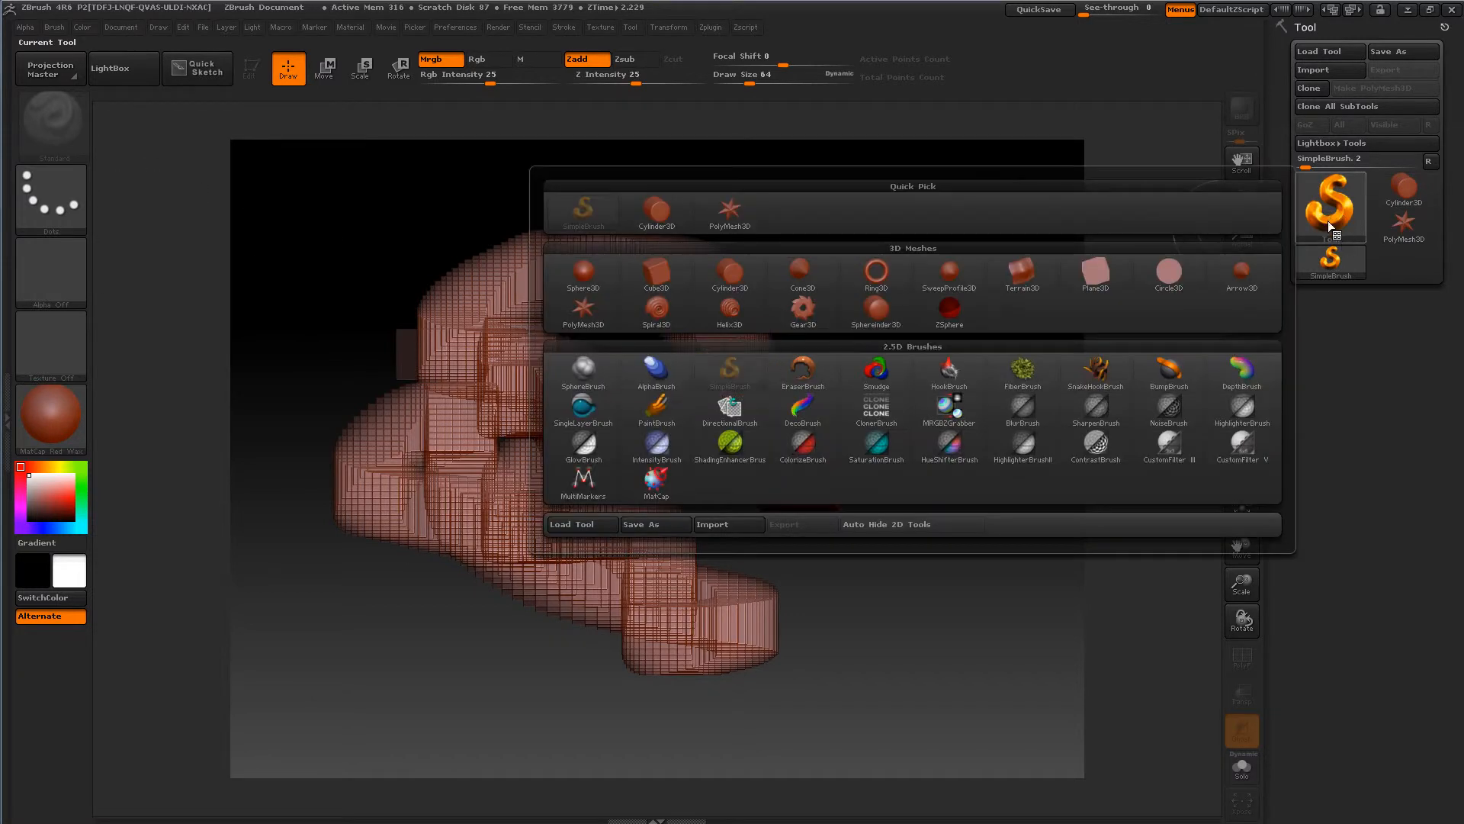
left_click(1128, 379)
mouse_move(664, 393)
left_mouse_down()
mouse_move(758, 248)
mouse_move(900, 534)
mouse_move(744, 633)
left_mouse_up()
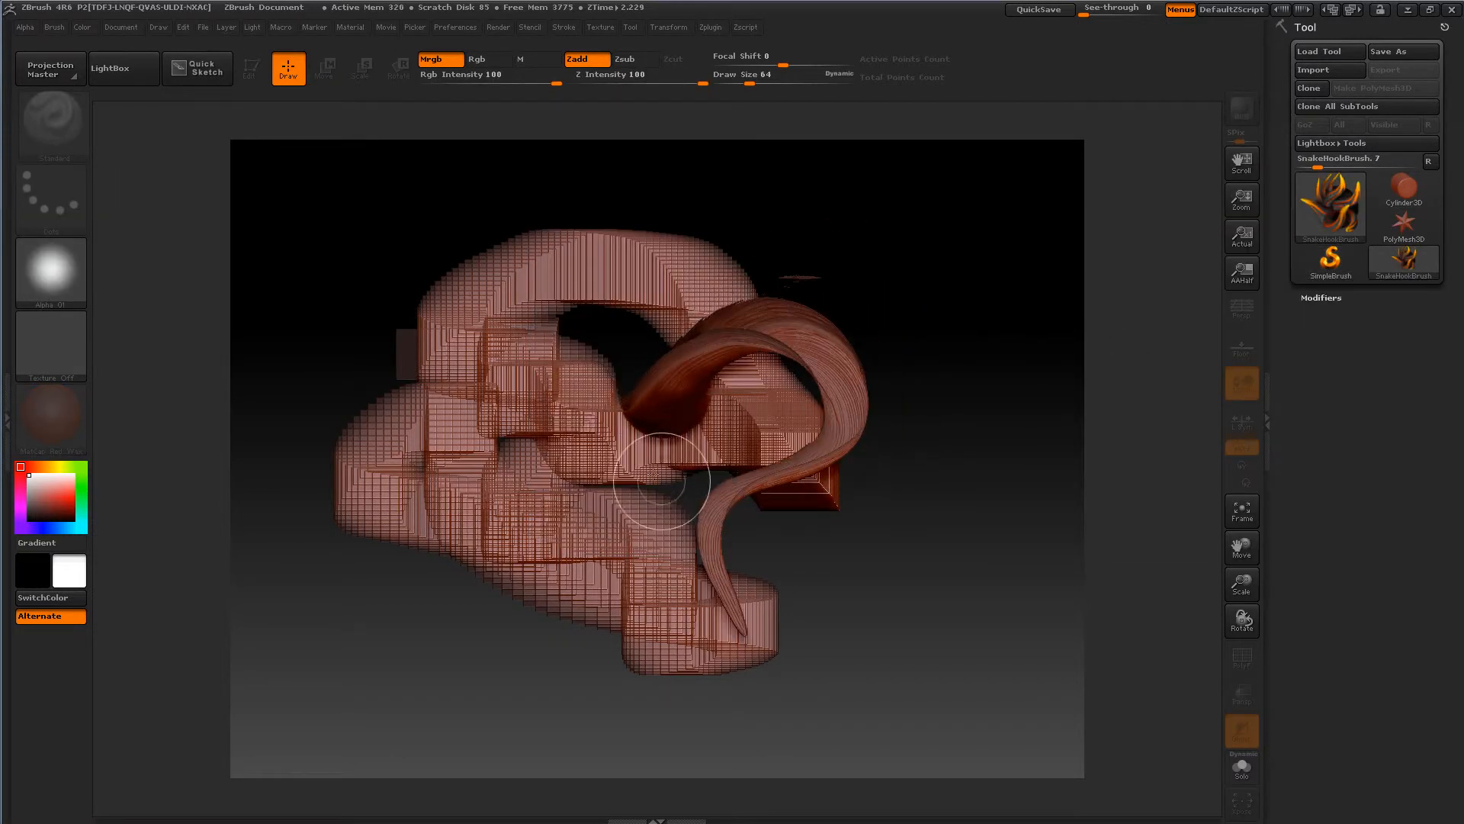
mouse_move(499, 526)
left_mouse_down()
mouse_move(335, 416)
mouse_move(500, 177)
mouse_move(802, 267)
left_mouse_up()
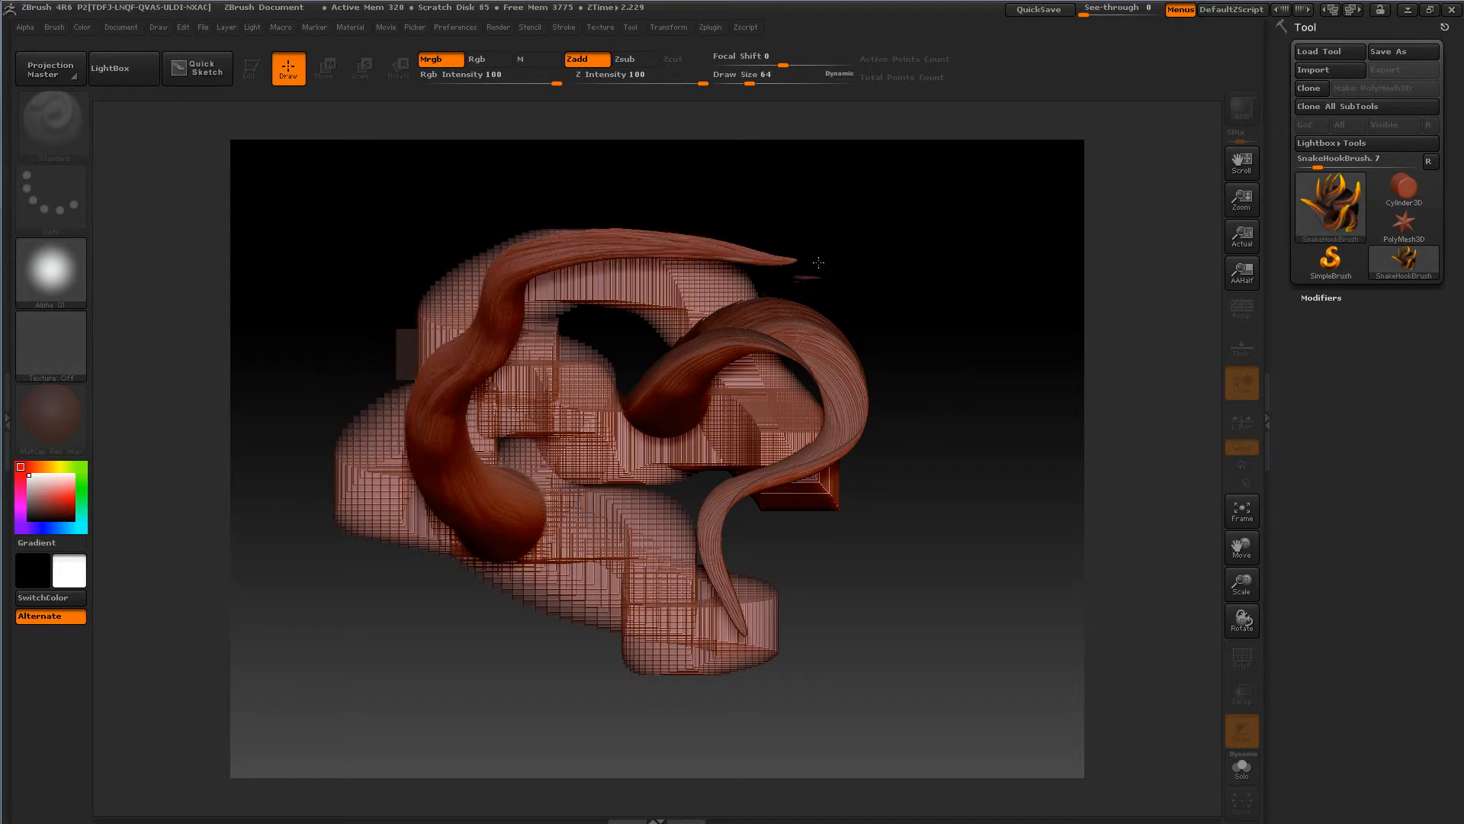
- Paint fur over the existing strokes with the FiberBrush
left_click(1330, 222)
left_click(1314, 214)
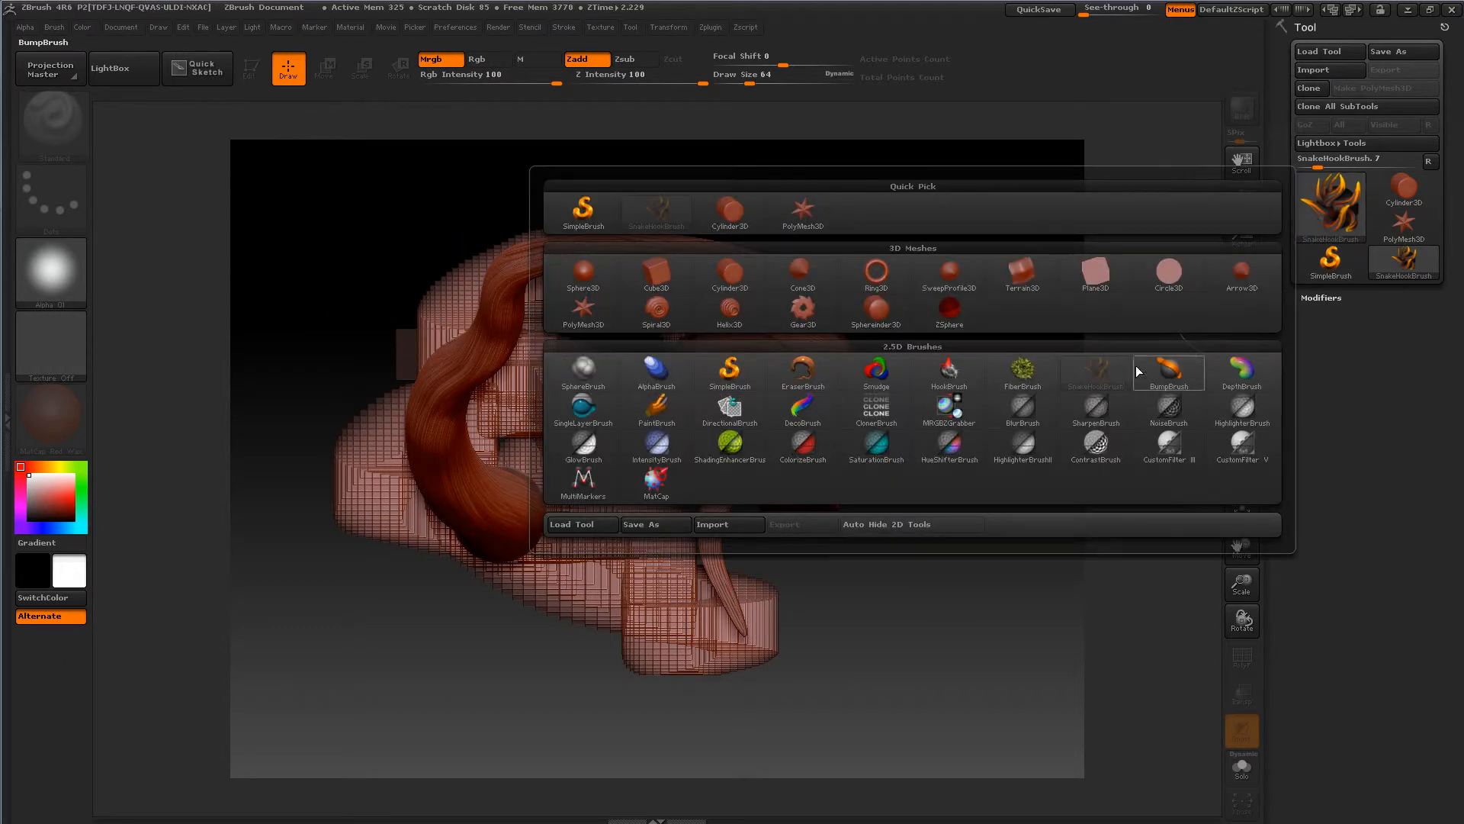
left_click(1022, 369)
mouse_move(701, 472)
left_mouse_down()
mouse_move(762, 381)
mouse_move(671, 290)
mouse_move(519, 244)
mouse_move(376, 415)
left_mouse_up()
- Switch the material to MatCap Metal04 and paint more fur over the strokes
left_click(48, 414)
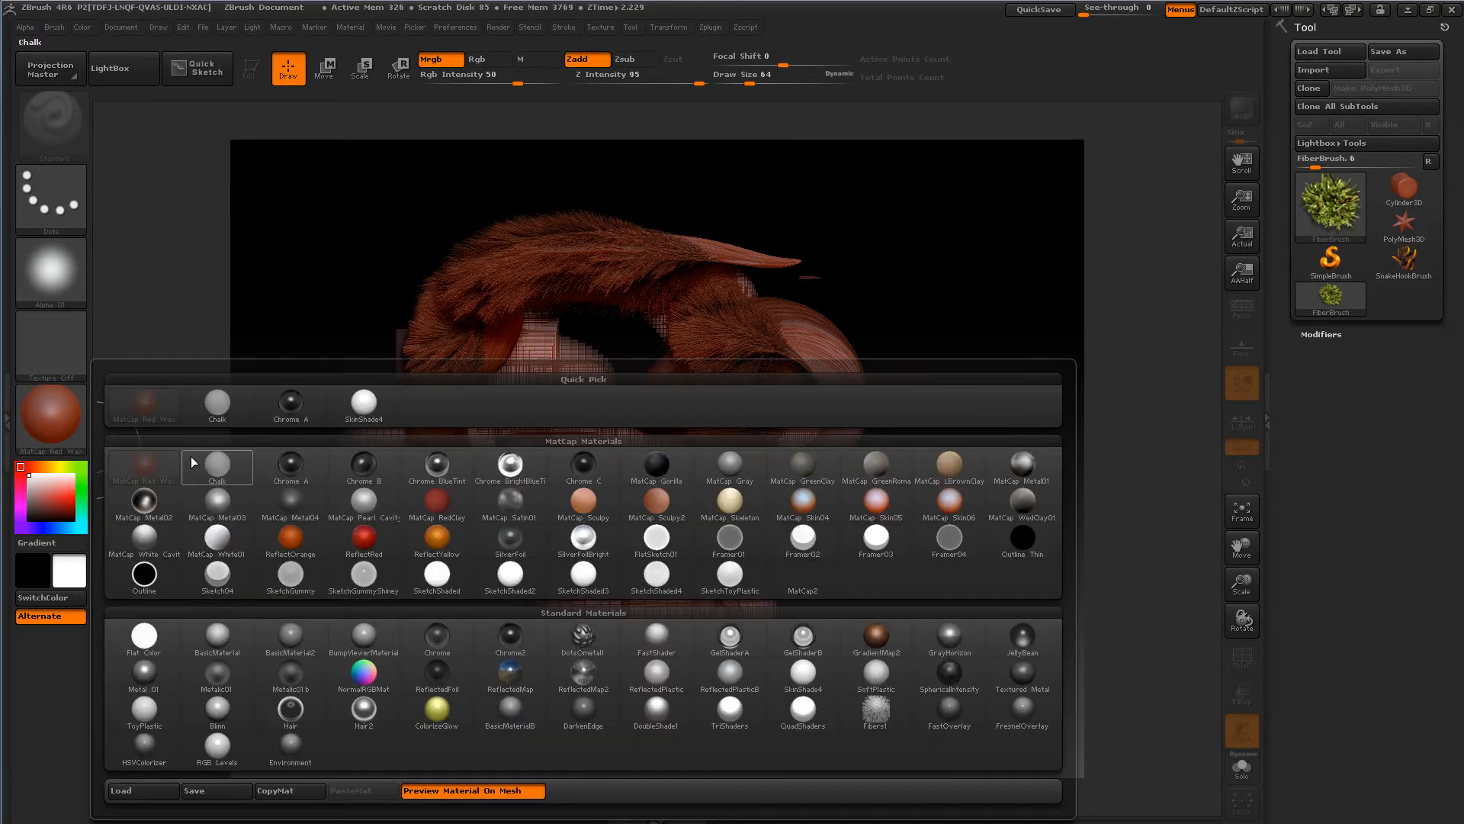
left_click(311, 518)
mouse_move(458, 458)
left_mouse_down()
mouse_move(358, 473)
mouse_move(503, 416)
mouse_move(497, 378)
mouse_move(560, 362)
mouse_move(602, 450)
mouse_move(687, 427)
mouse_move(657, 355)
mouse_move(831, 374)
mouse_move(793, 328)
mouse_move(712, 317)
mouse_move(561, 250)
mouse_move(482, 305)
left_mouse_up()
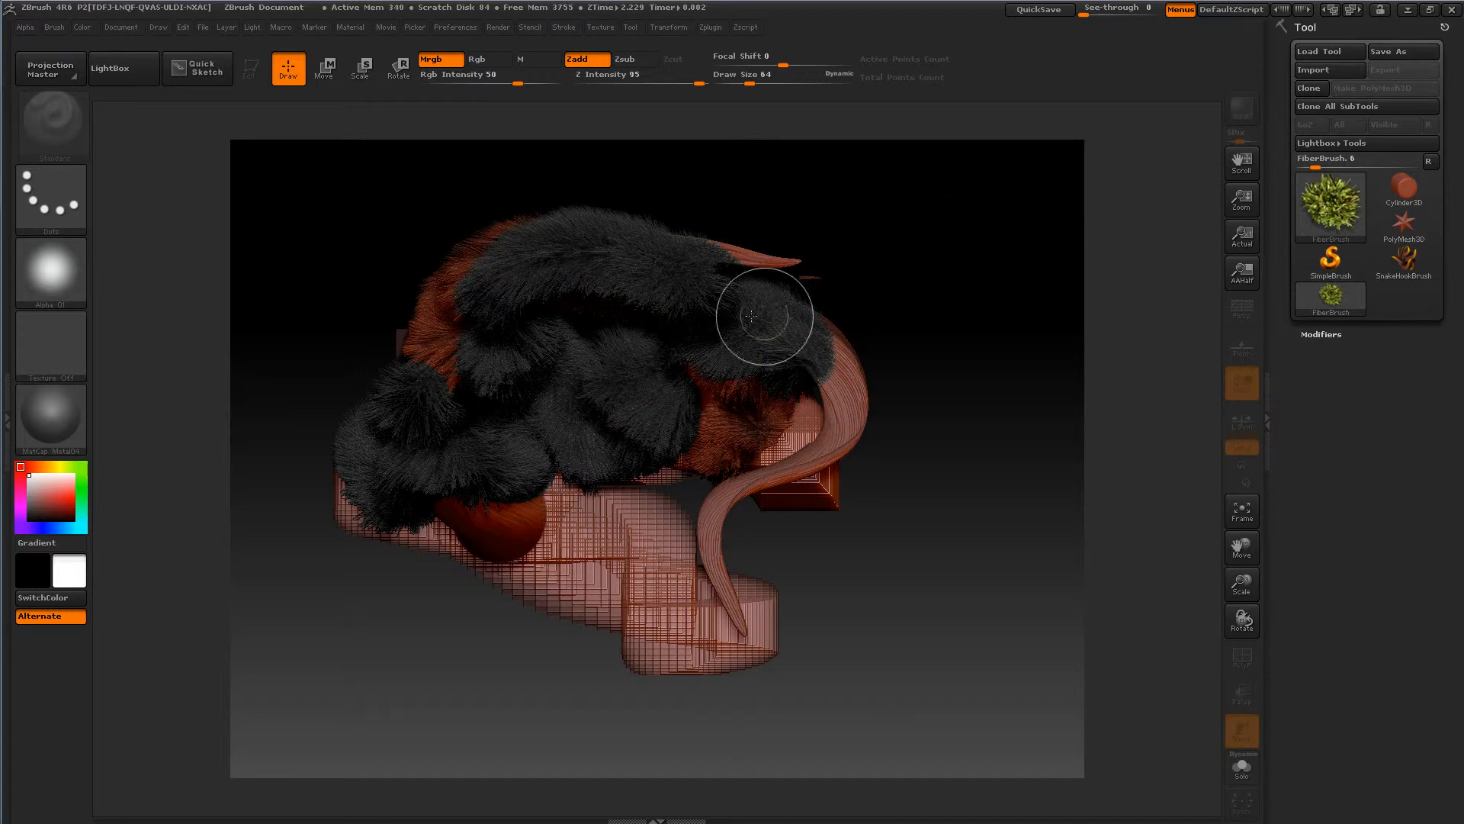
mouse_move(745, 428)
left_mouse_down()
mouse_move(751, 466)
mouse_move(791, 376)
mouse_move(817, 425)
mouse_move(817, 355)
mouse_move(653, 427)
mouse_move(572, 483)
mouse_move(549, 526)
mouse_move(442, 516)
mouse_move(454, 523)
mouse_move(385, 539)
mouse_move(386, 437)
mouse_move(440, 371)
mouse_move(496, 221)
mouse_move(696, 245)
mouse_move(723, 295)
left_mouse_up()
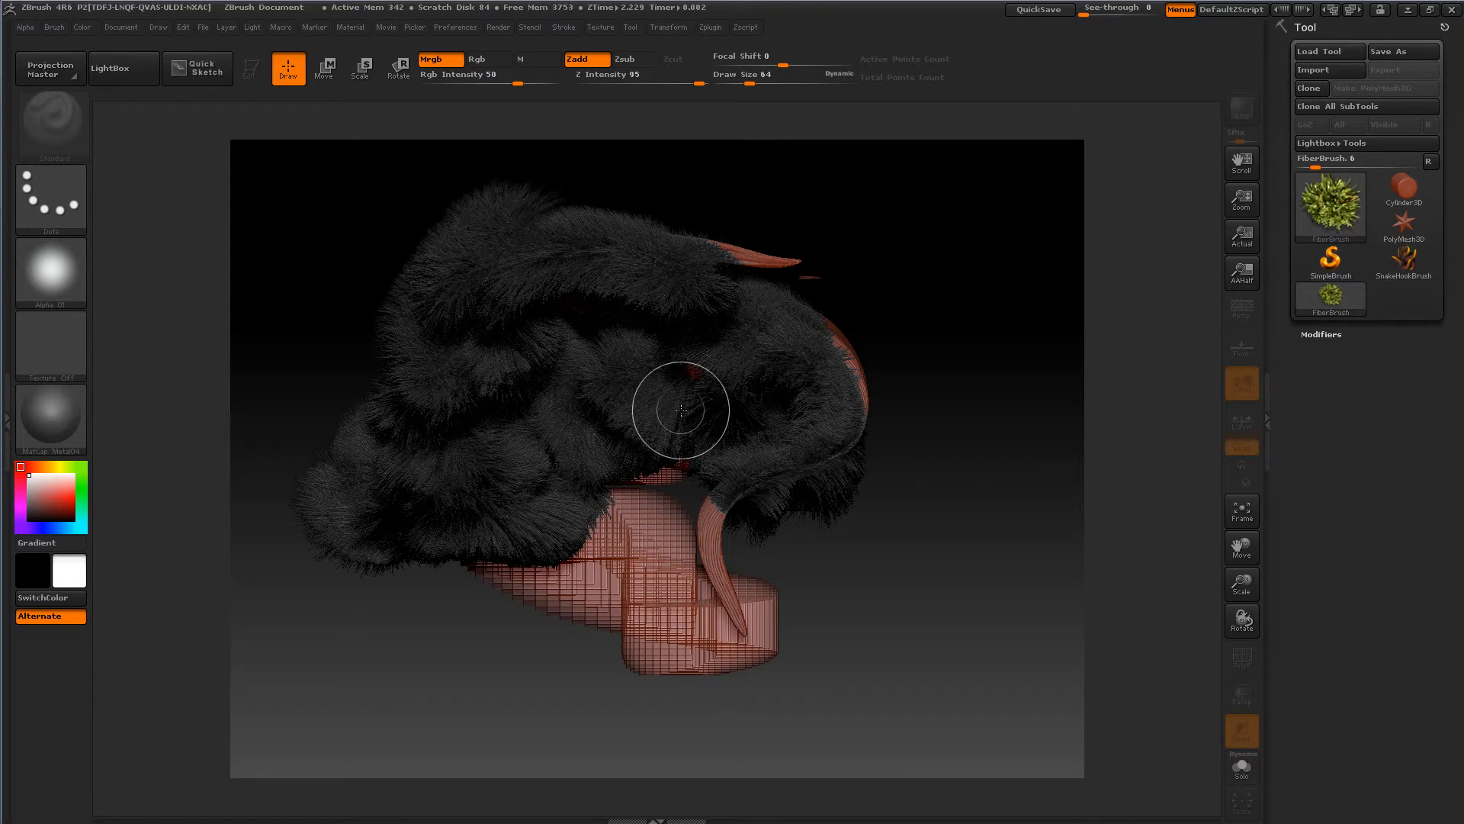
- Clear all painted strokes from the canvas
key("ctrl+n")
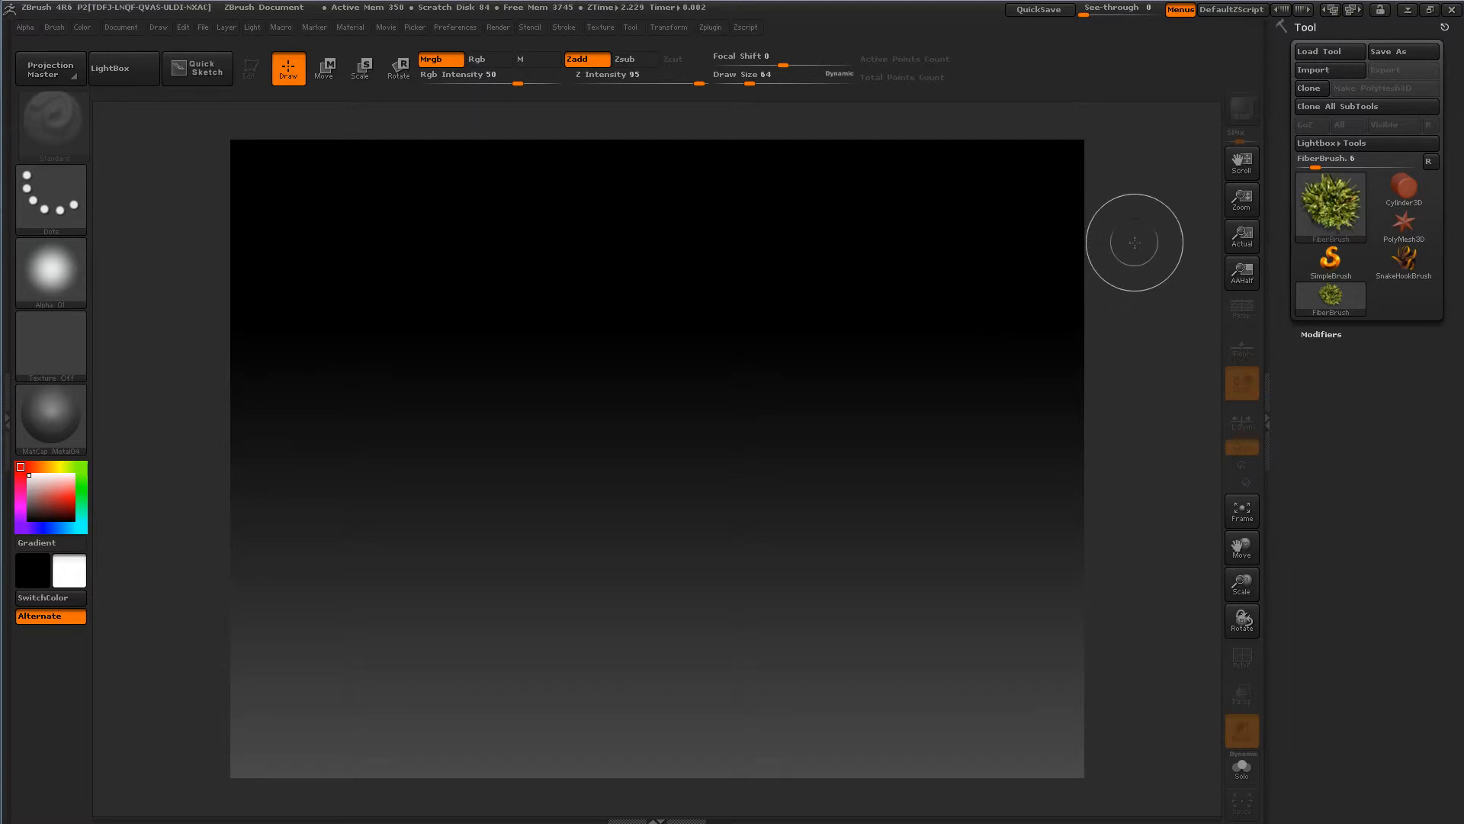
- Look at the file dialogs for loading a ZTool and importing a 3D mesh, cancelling both
left_click(1315, 52)
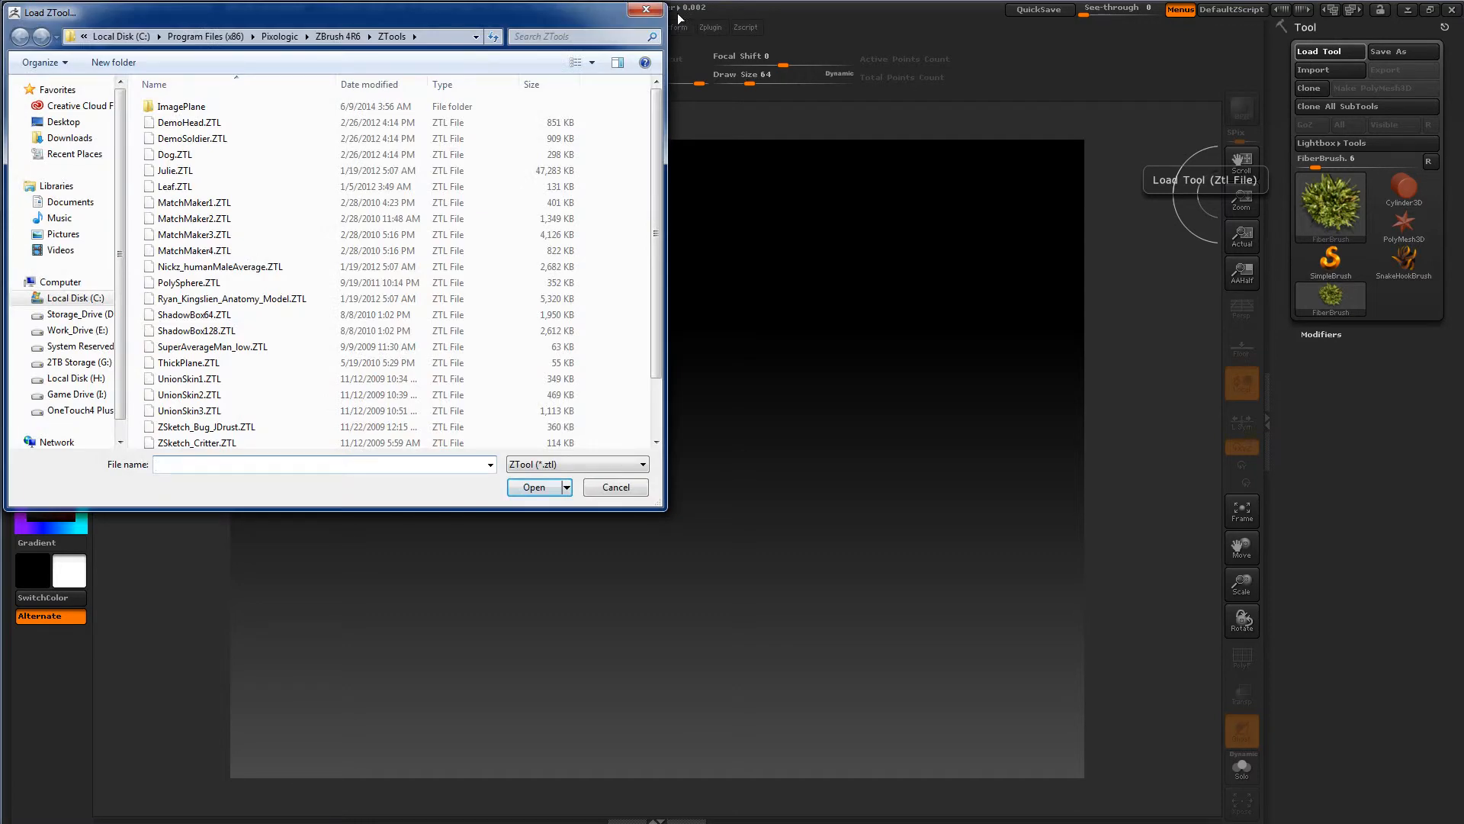
left_click(646, 9)
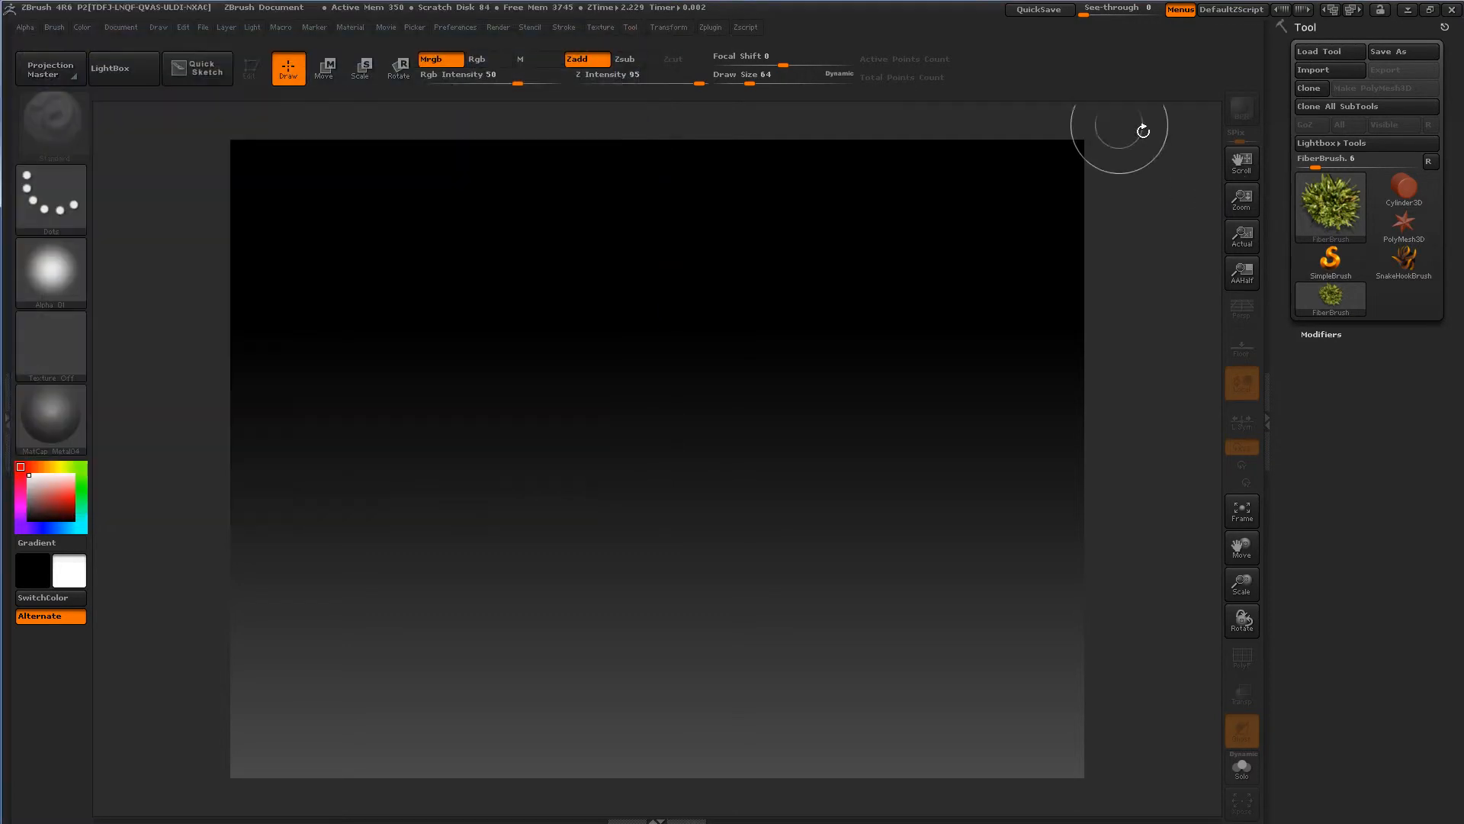
left_click(1309, 70)
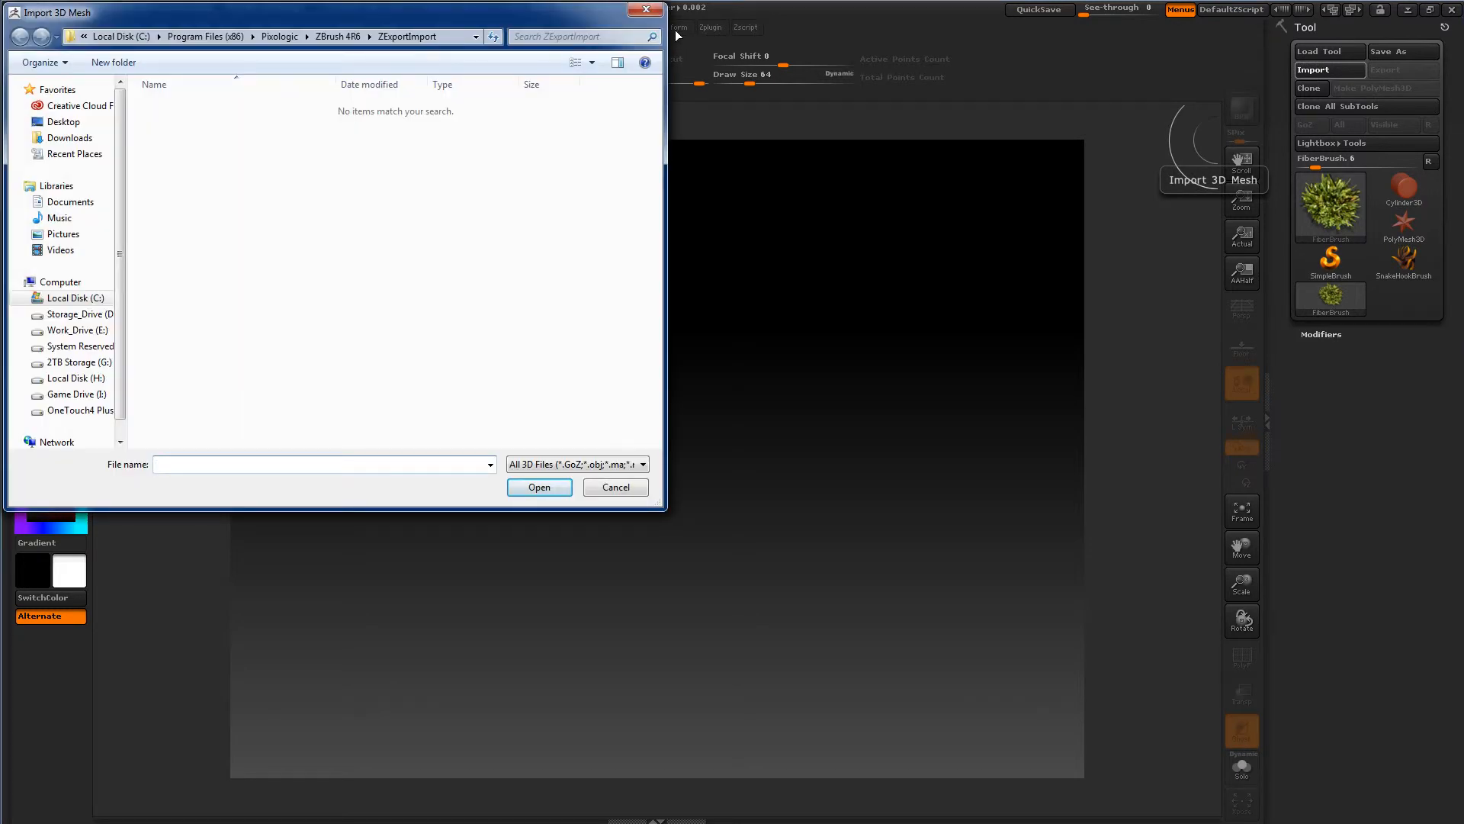
left_click(645, 10)
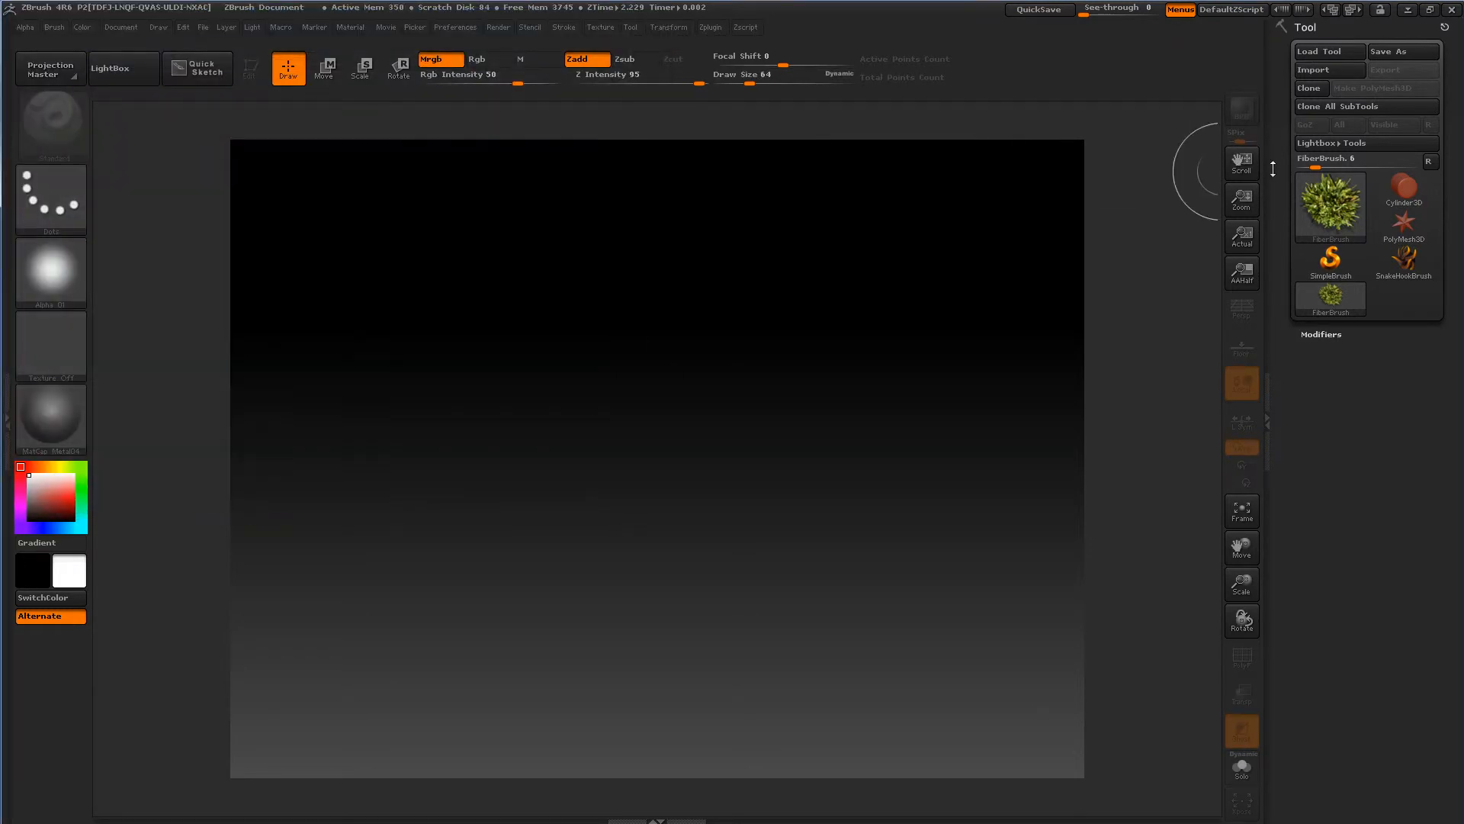
- Draw a Cube3D primitive in the middle of the canvas and enter Edit mode
left_click(1336, 203)
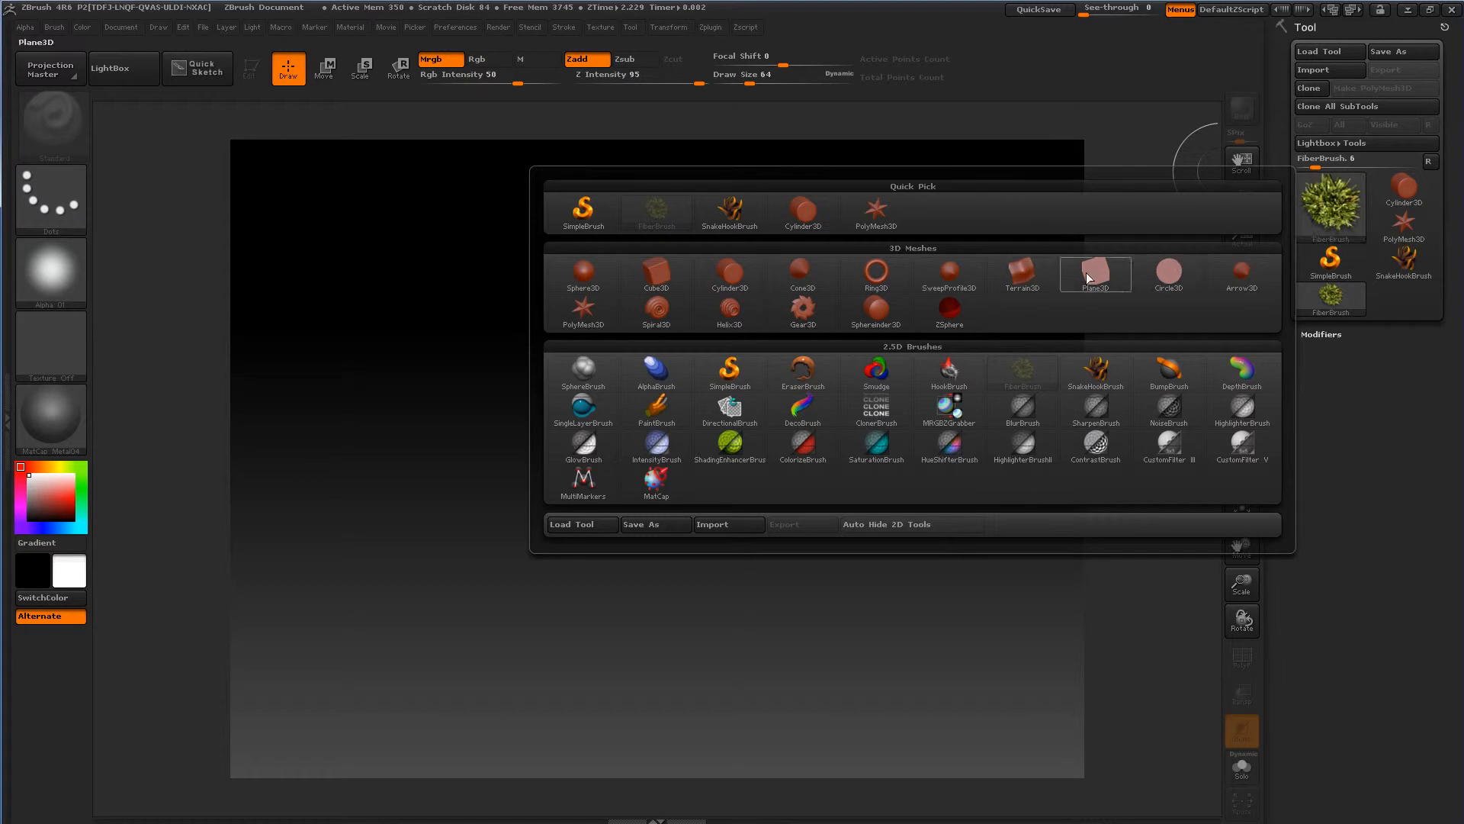
left_click(658, 277)
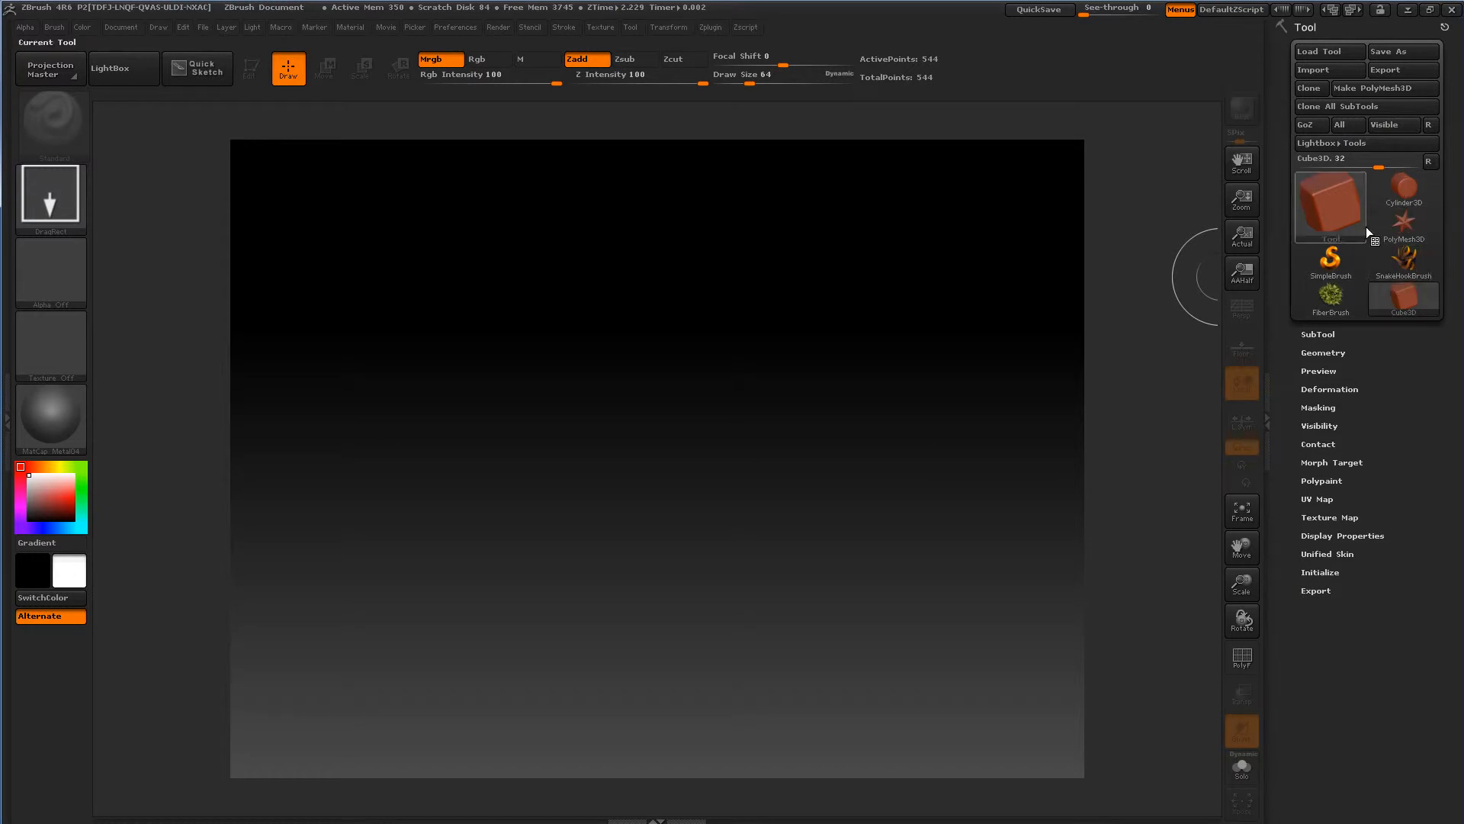
mouse_move(1380, 239)
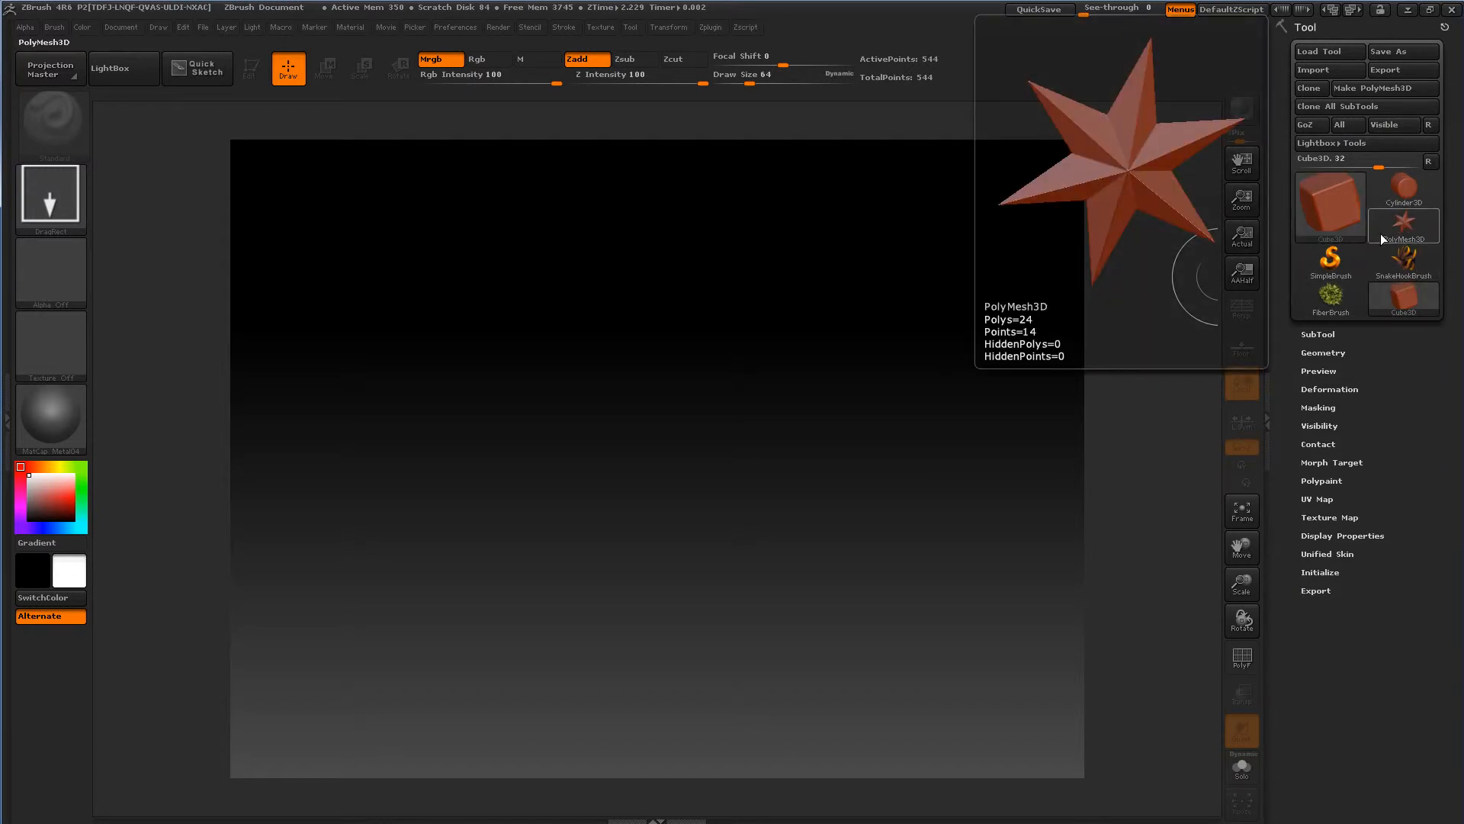
mouse_move(1356, 270)
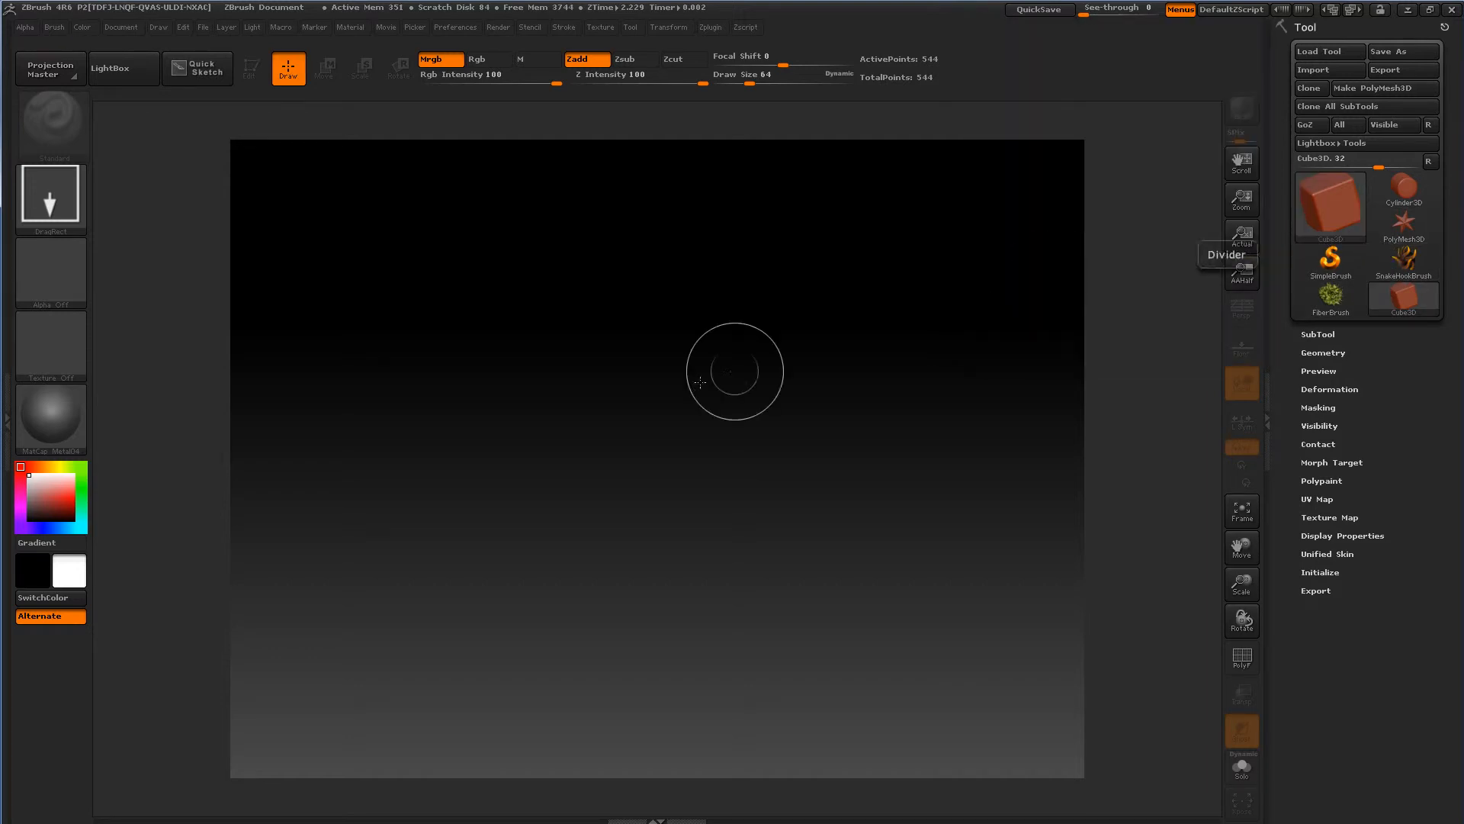
left_click_drag(629, 415, 733, 549)
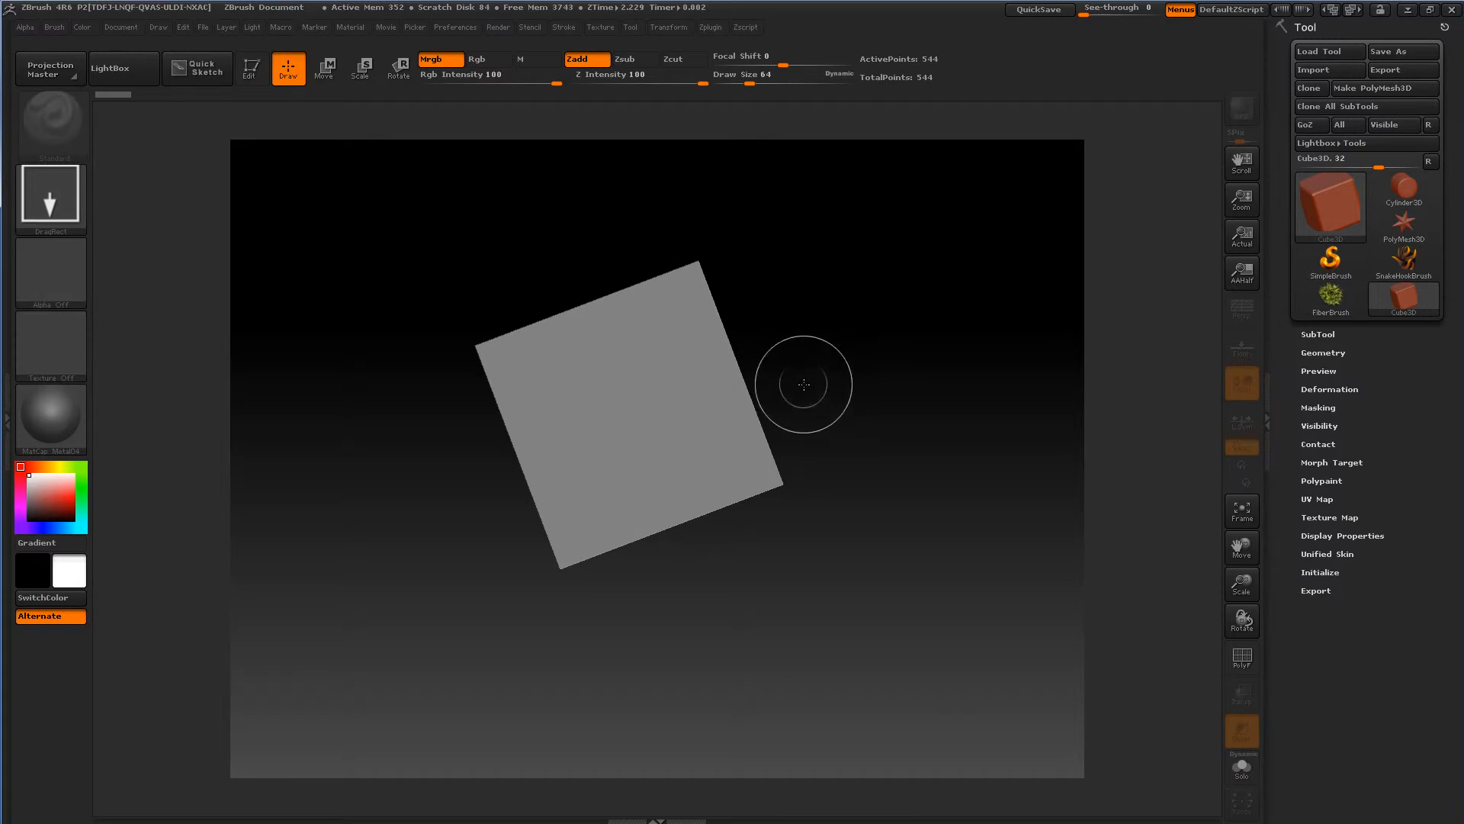
left_click(253, 75)
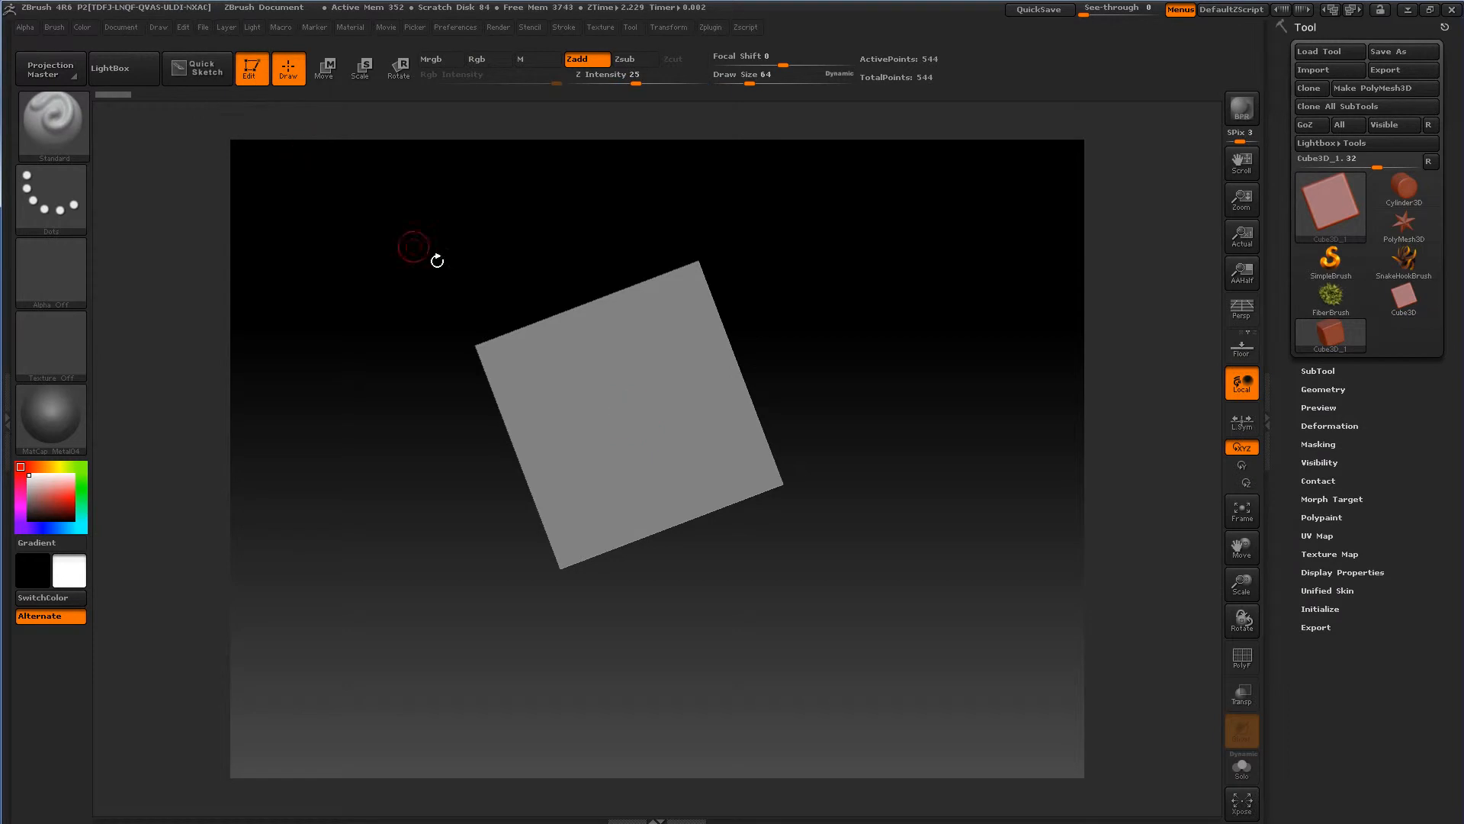
- Rotate, move and scale the view of the cube to examine it from several angles
left_click_drag(889, 494, 915, 383)
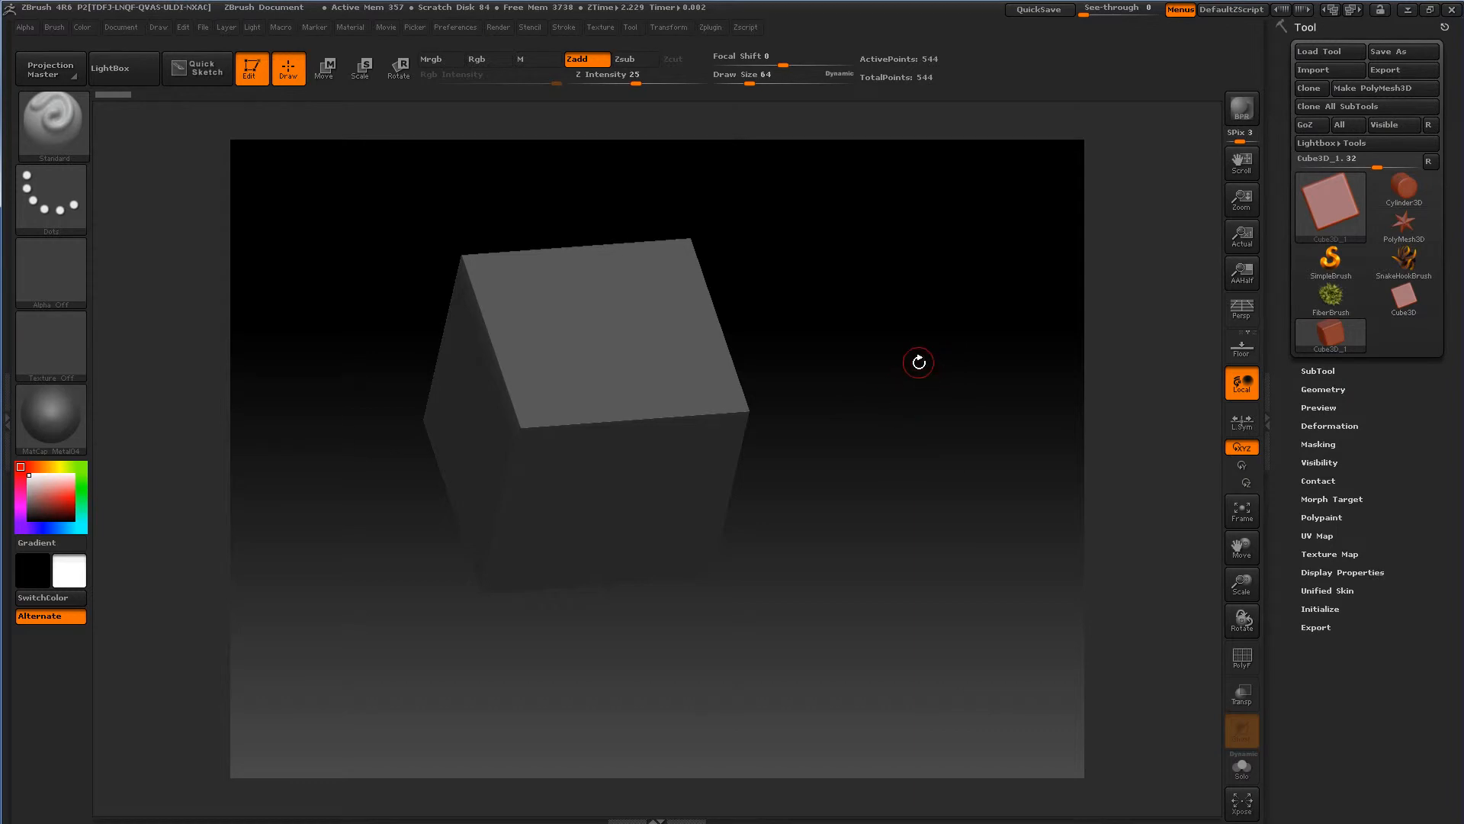
left_click_drag(920, 370, 896, 289)
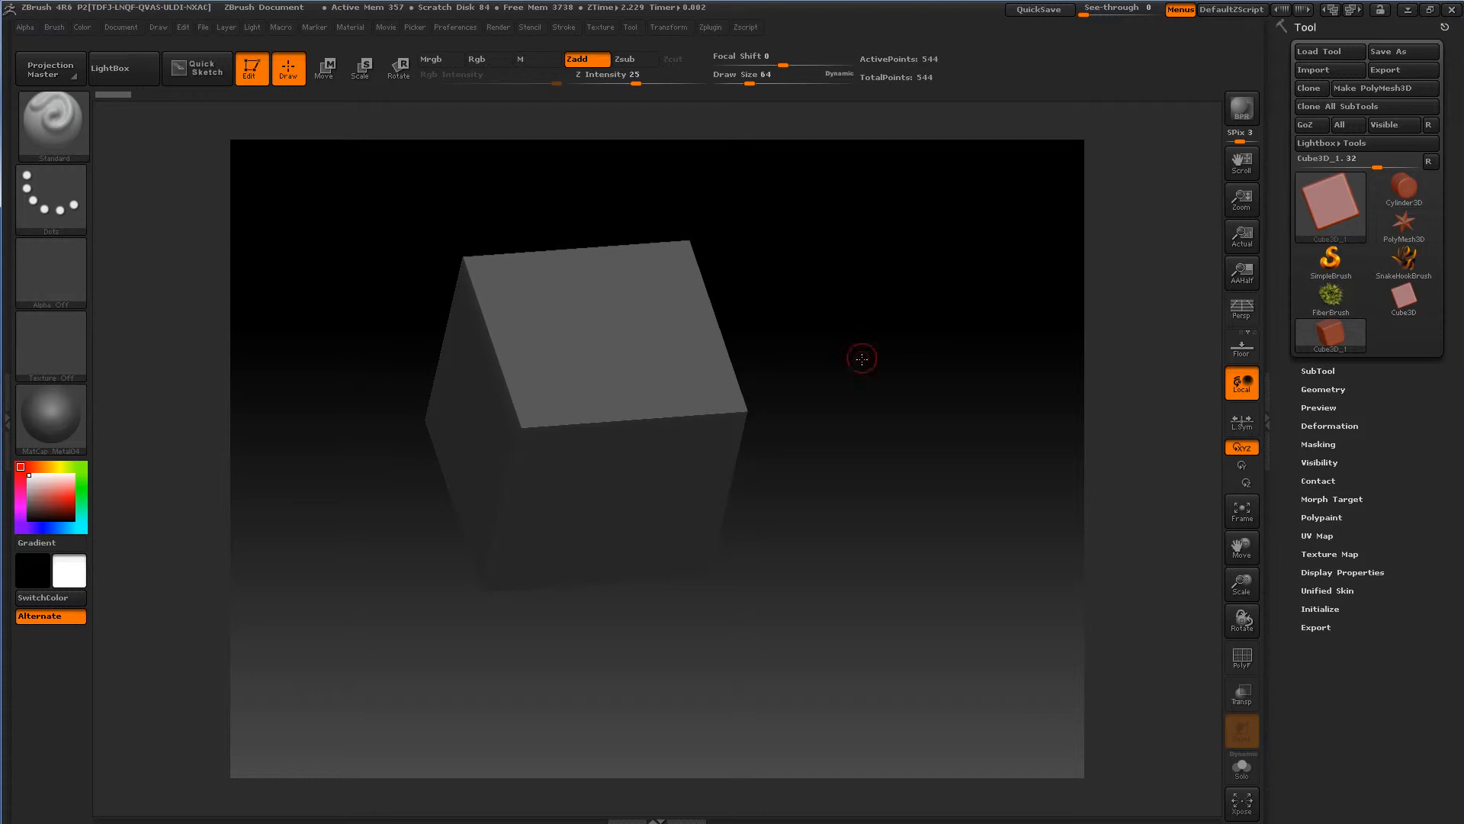
mouse_move(862, 358)
left_mouse_down()
mouse_move(876, 581)
mouse_move(885, 527)
mouse_move(885, 547)
left_mouse_up()
left_click_drag(910, 421, 989, 398)
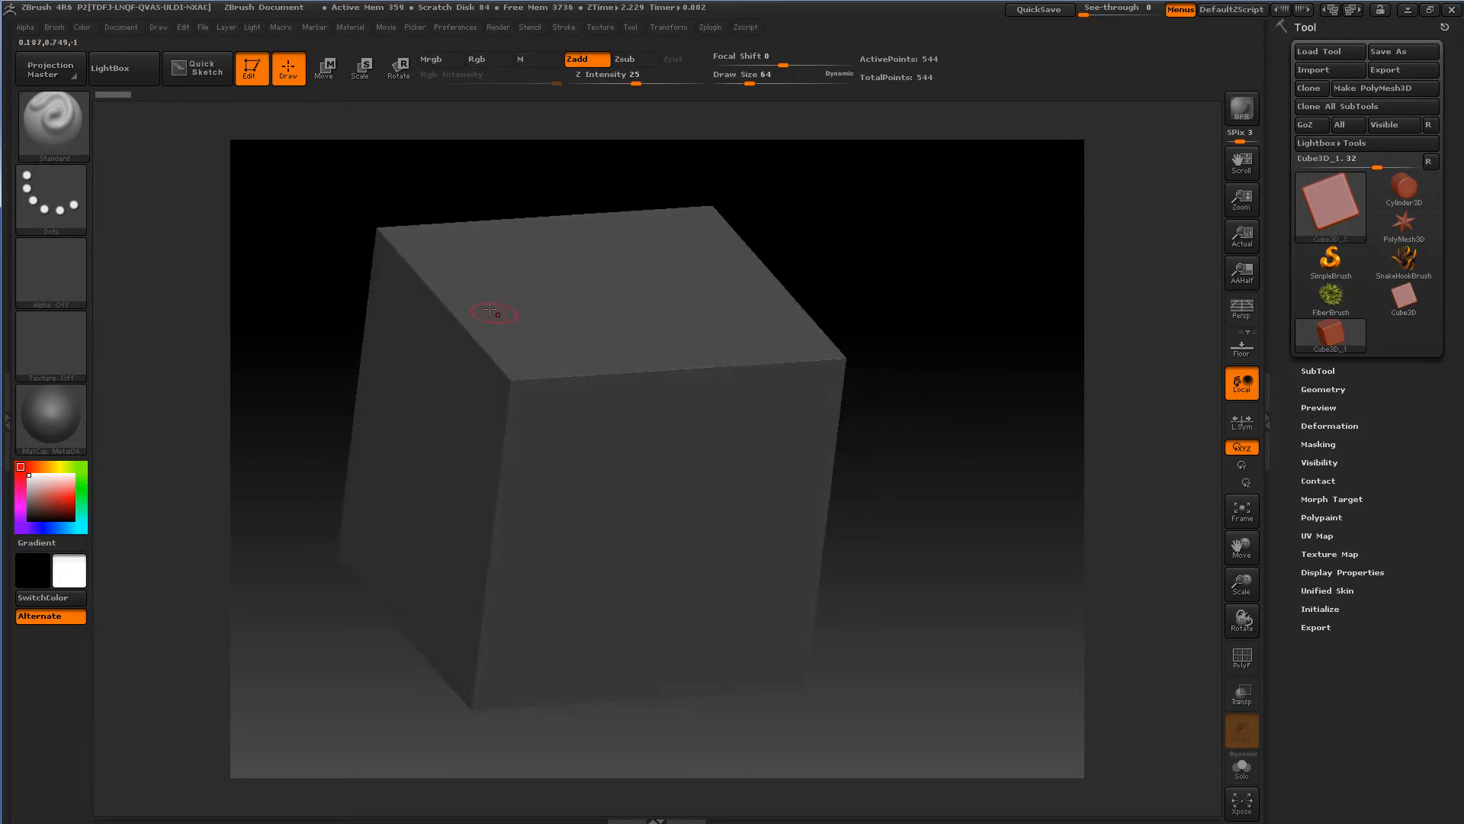
left_click_drag(968, 456, 881, 307)
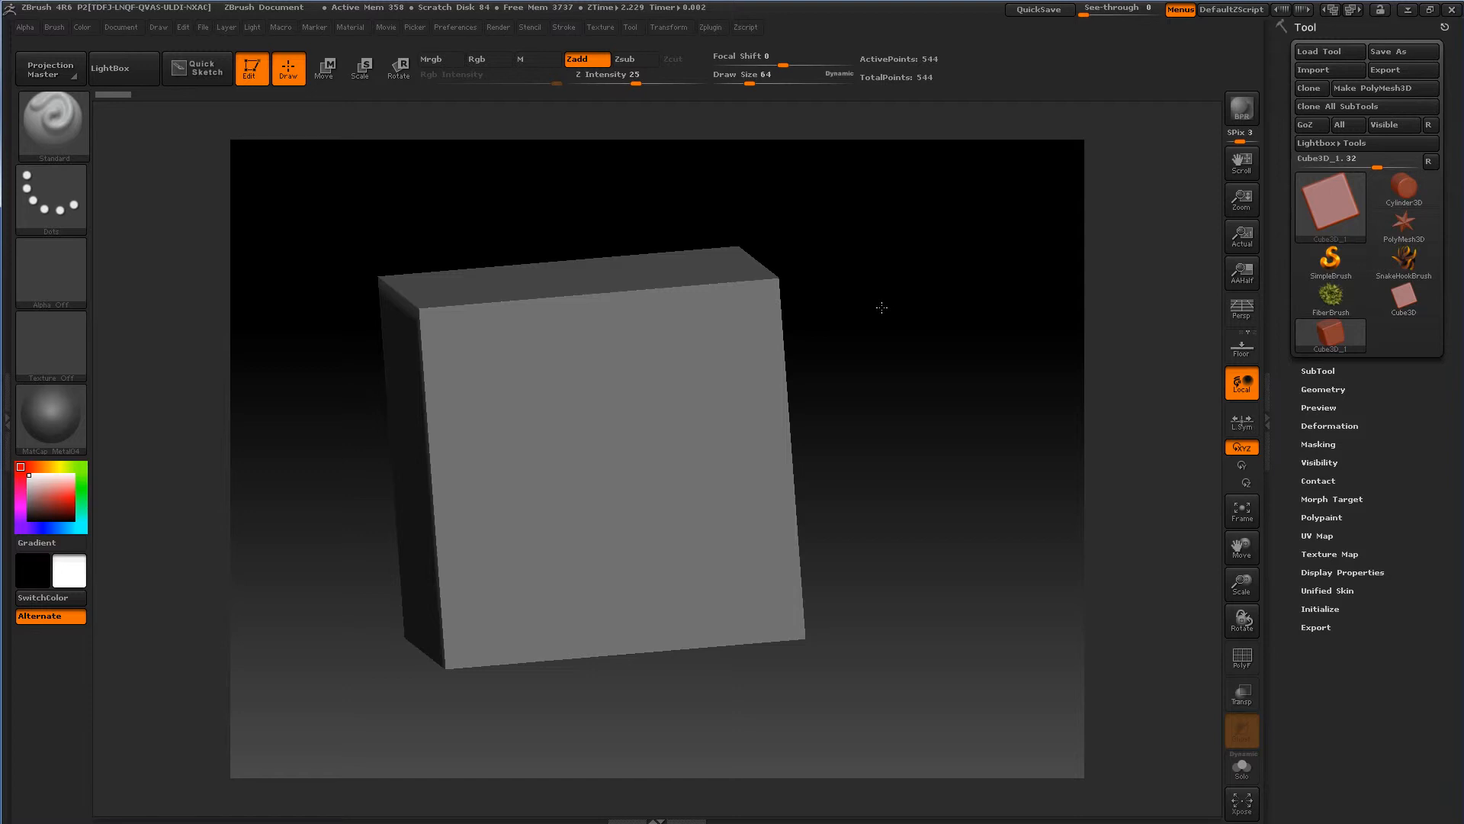
left_click_drag(882, 307, 911, 267, "shift")
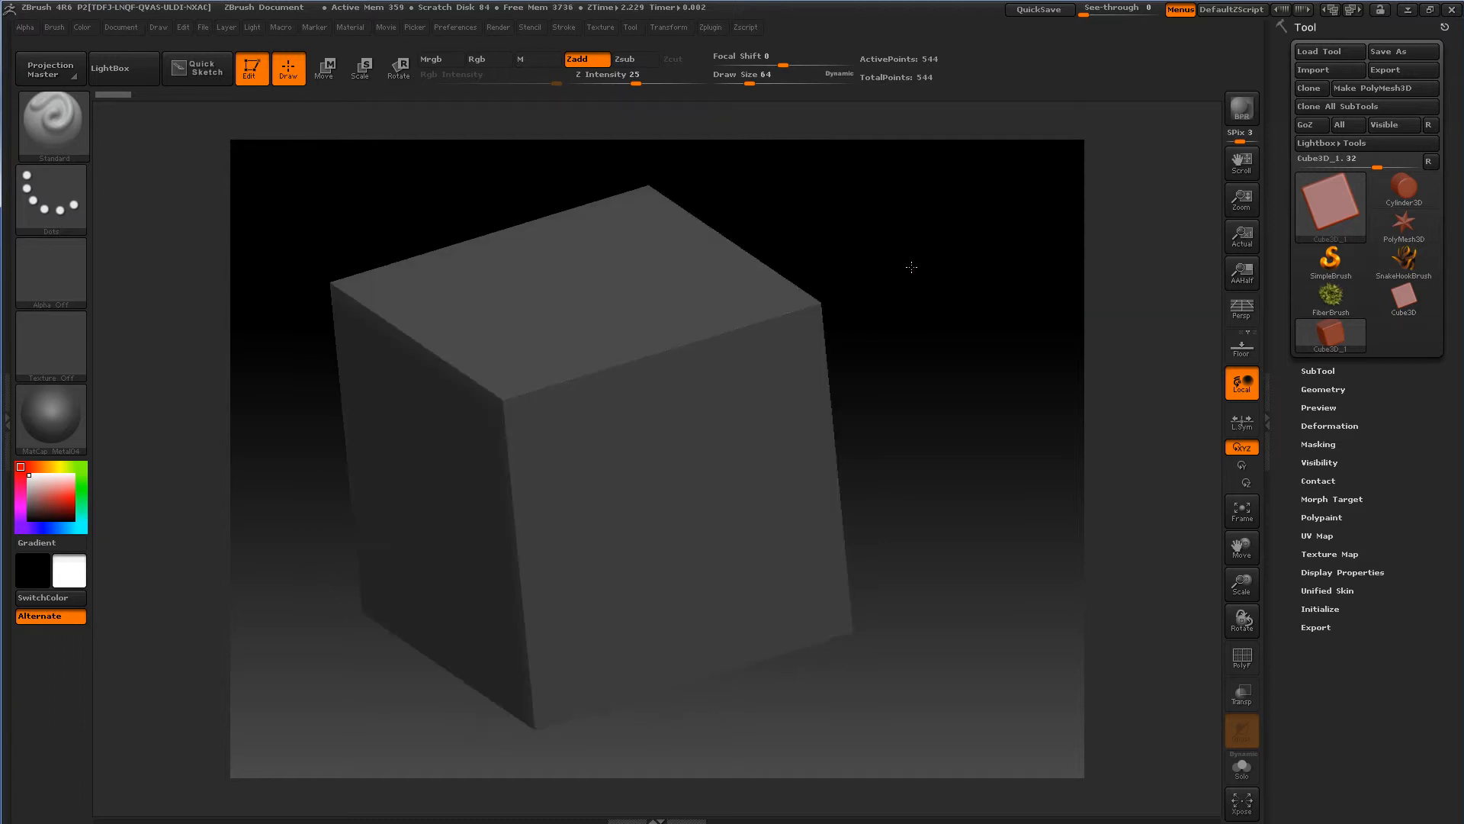
- Turn on perspective view and inspect the cube's distortion from different angles and distances
left_click(1243, 308)
left_click_drag(964, 327, 1215, 510)
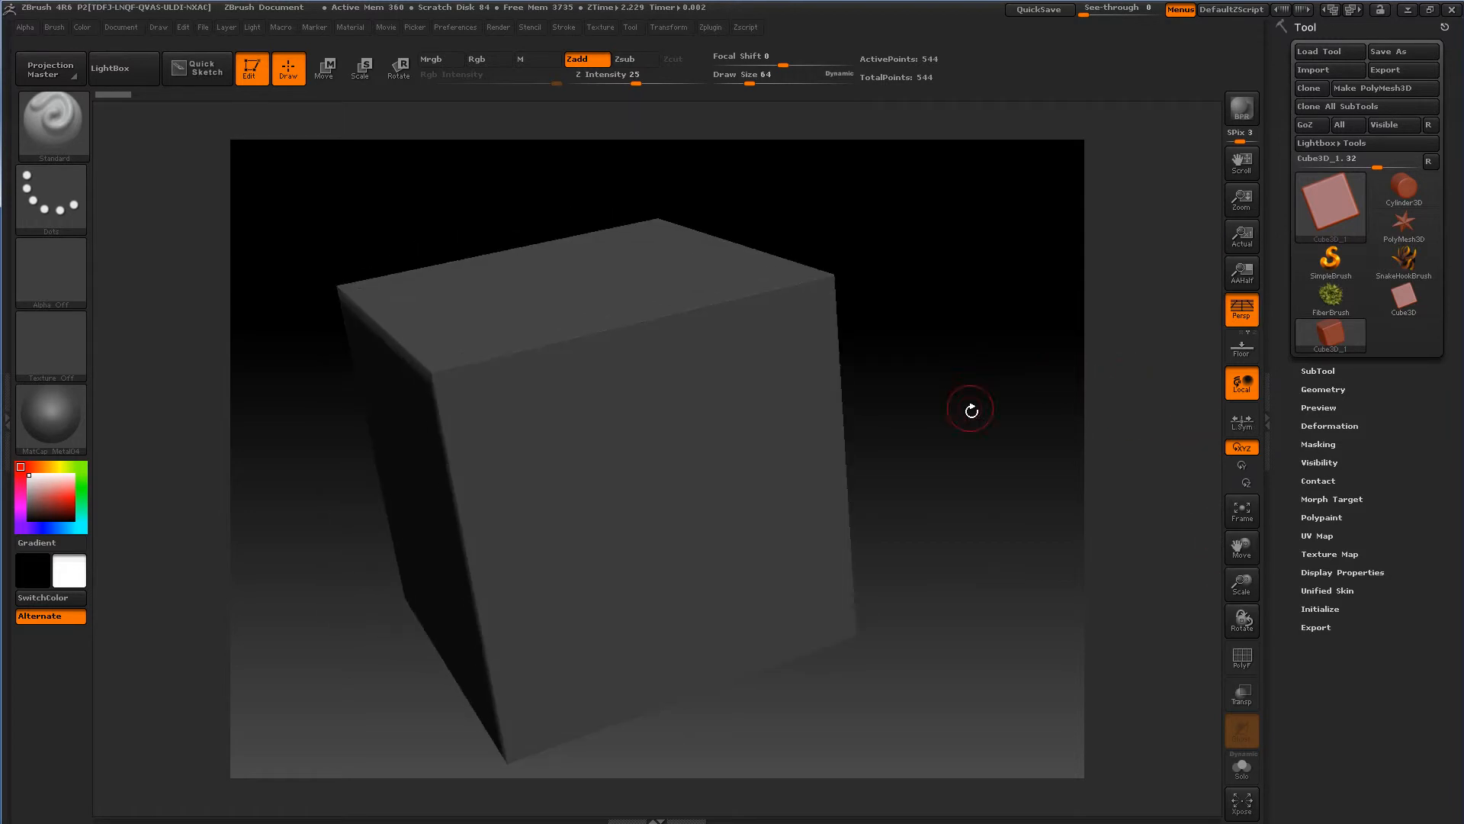
left_click_drag(970, 410, 890, 419)
left_click_drag(843, 292, 825, 347)
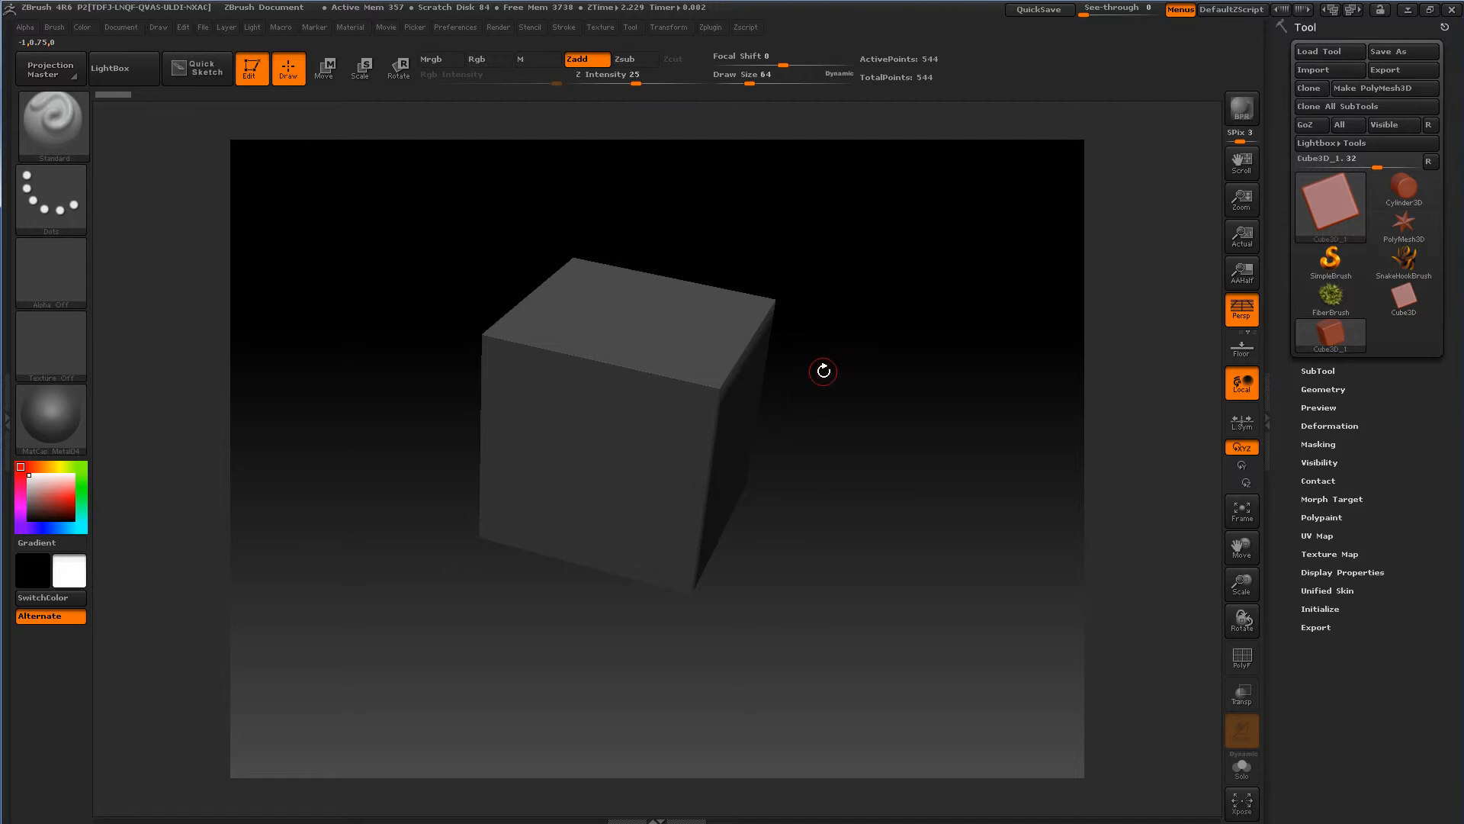
left_click_drag(915, 410, 891, 298)
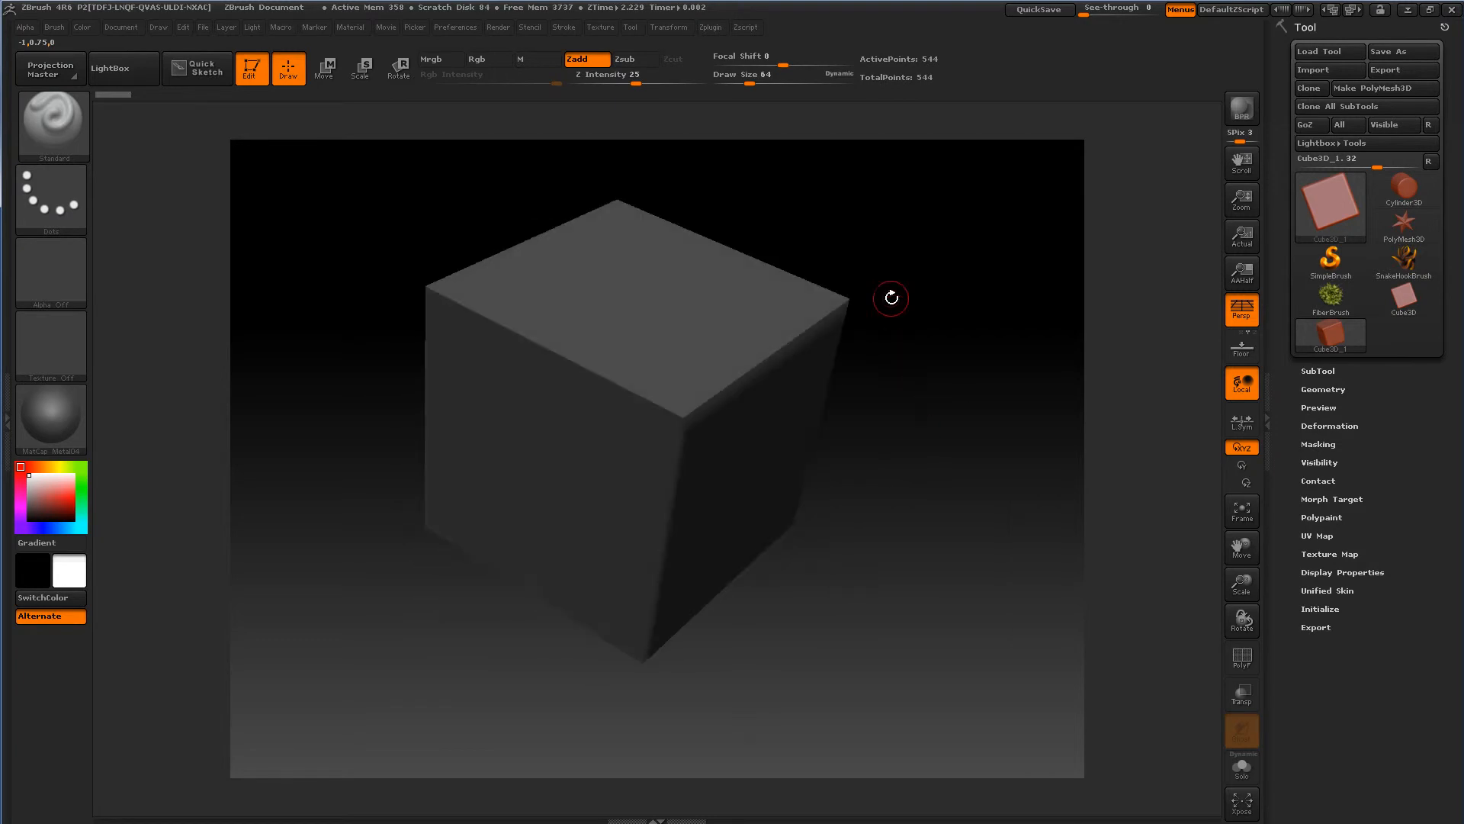
- Show the floor grid around the cube and inspect it from several viewing angles
left_click_drag(978, 372, 942, 413)
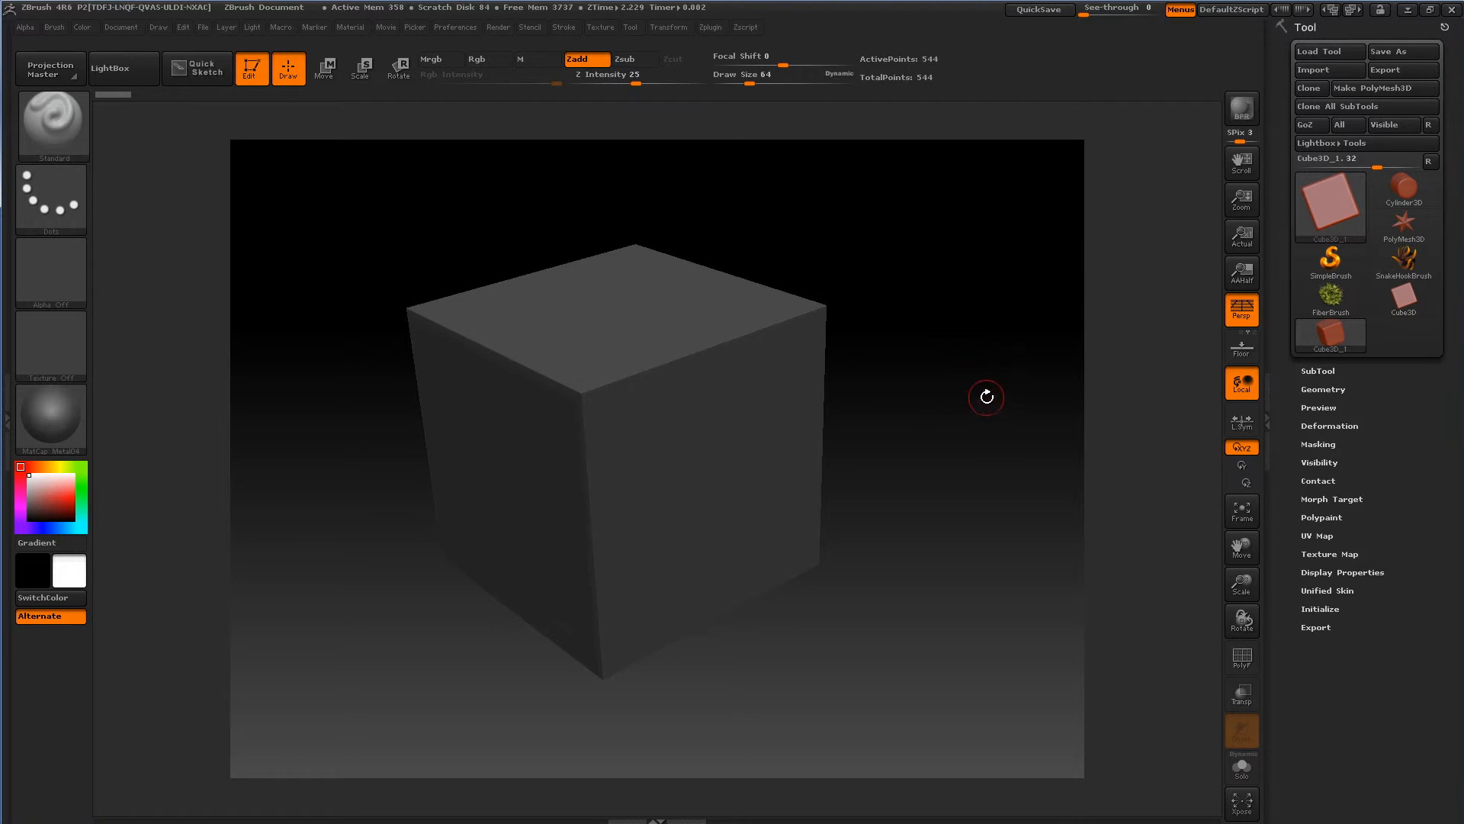
left_click_drag(979, 477, 980, 427)
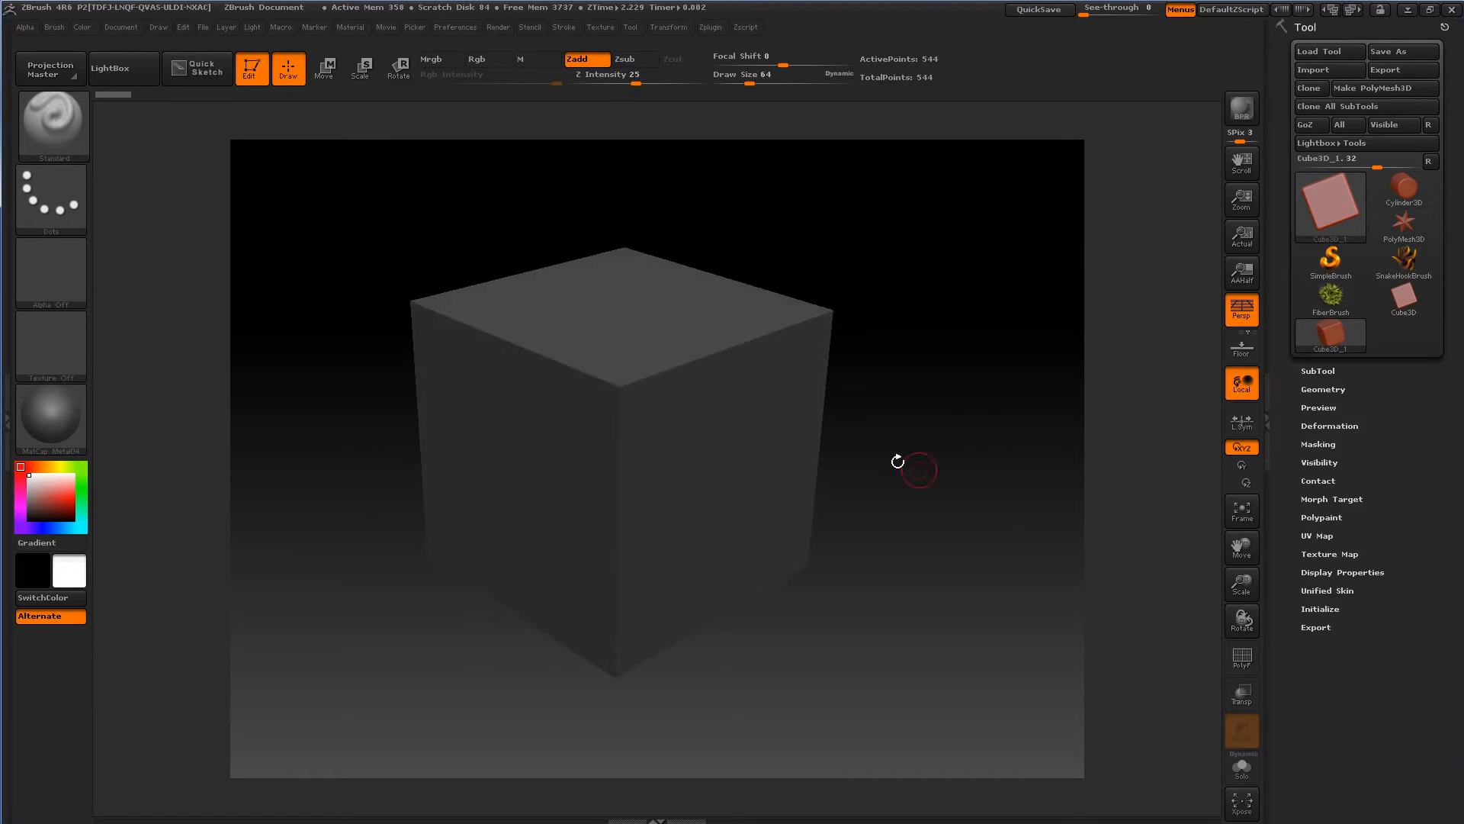
left_click(1240, 352)
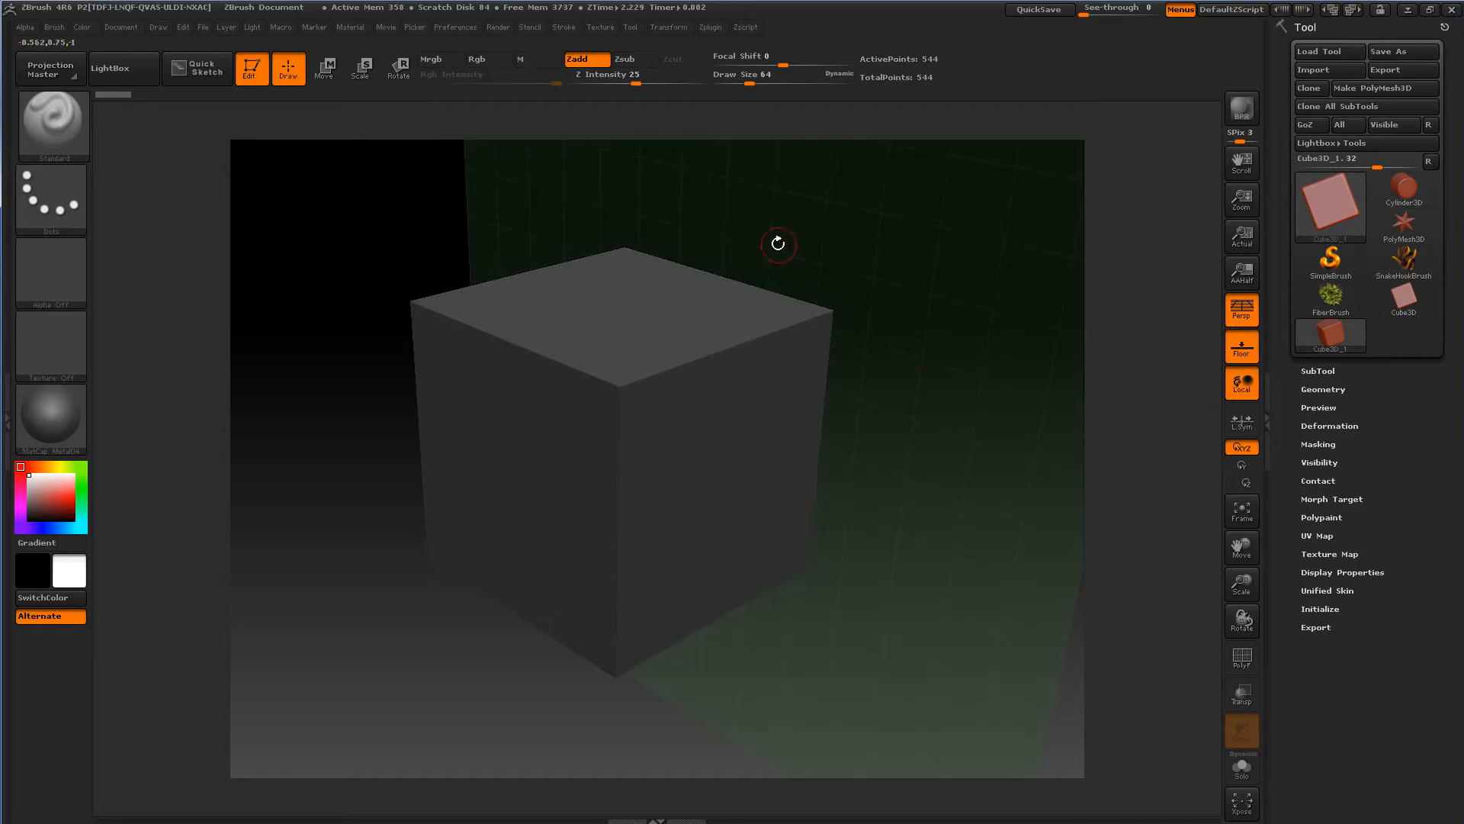
left_click_drag(873, 406, 917, 431)
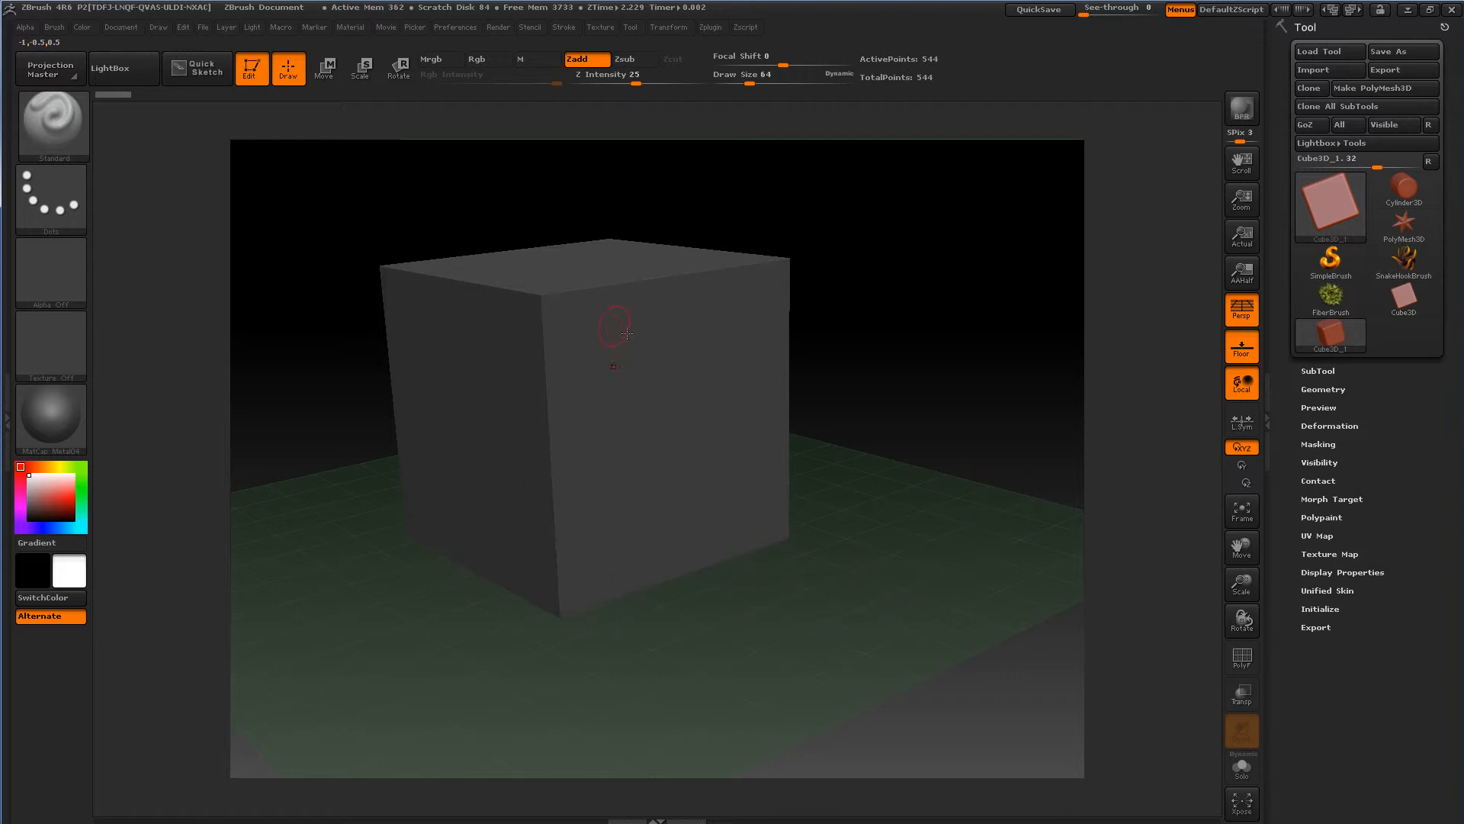
left_click_drag(838, 247, 1212, 345)
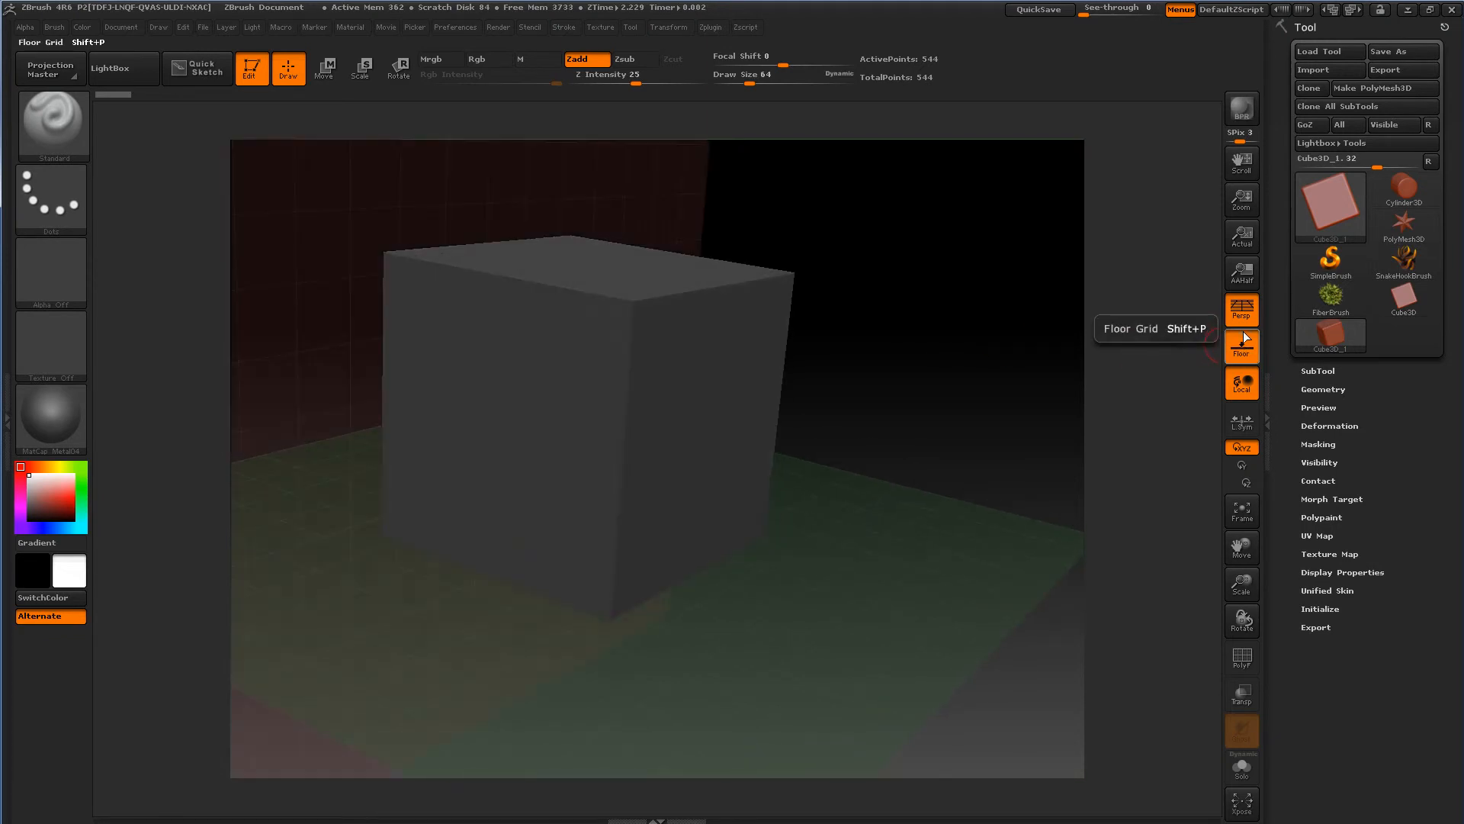
- Cycle through the floor grid's axis planes around the cube and finish with the grid hidden
left_click(1245, 341)
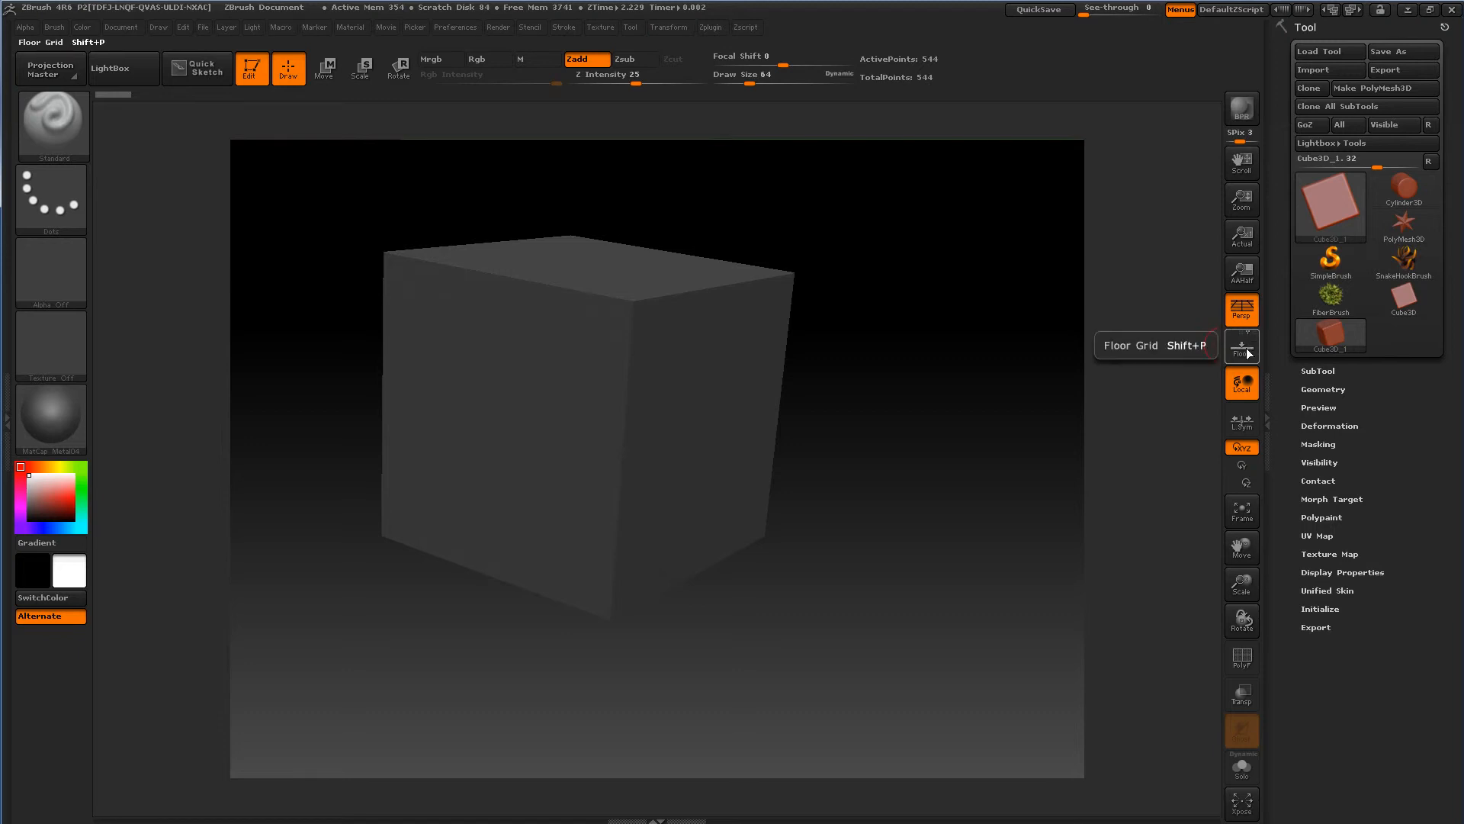
left_click(1245, 348)
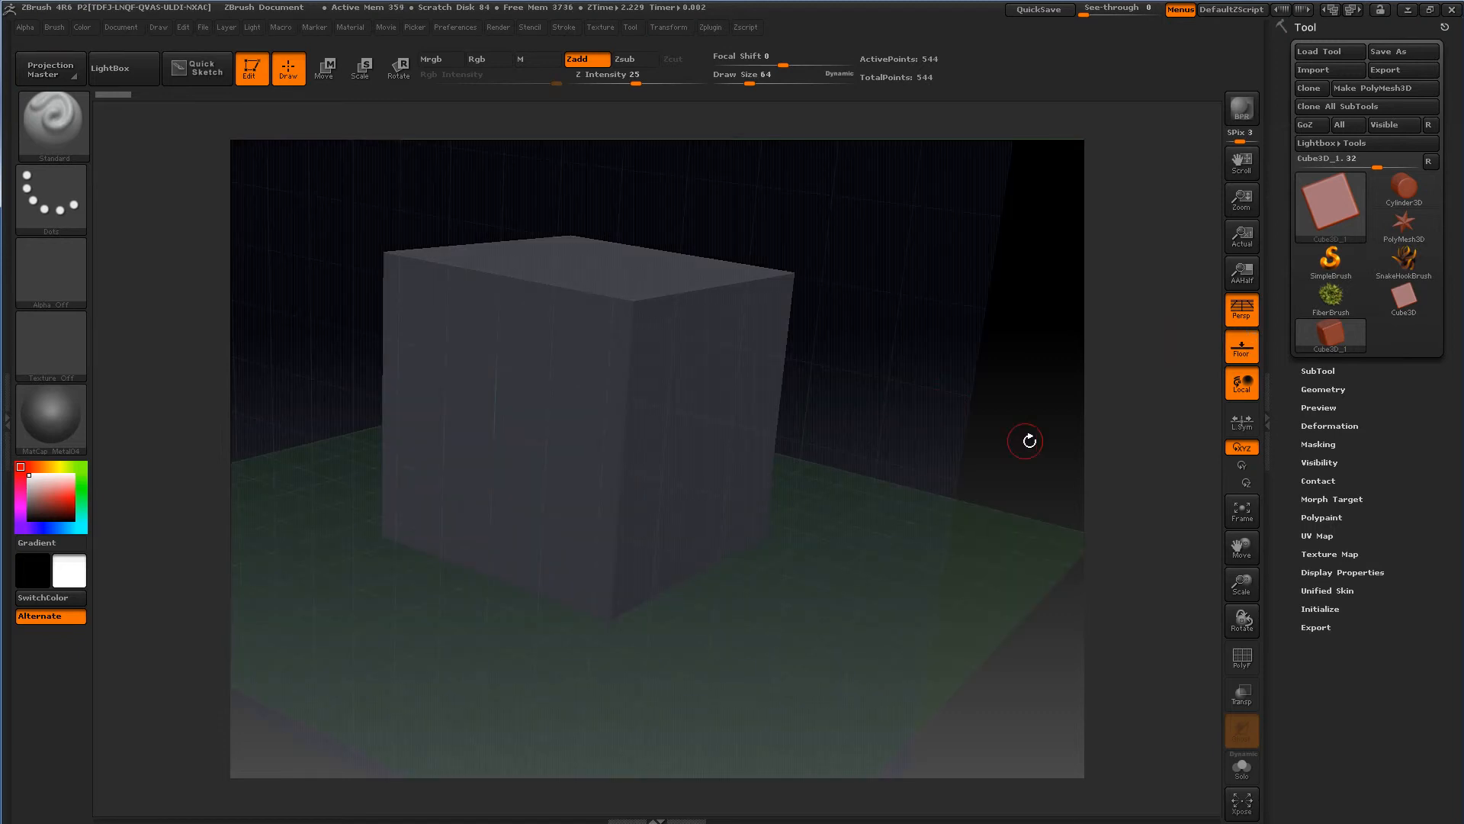
left_click_drag(1026, 441, 997, 411)
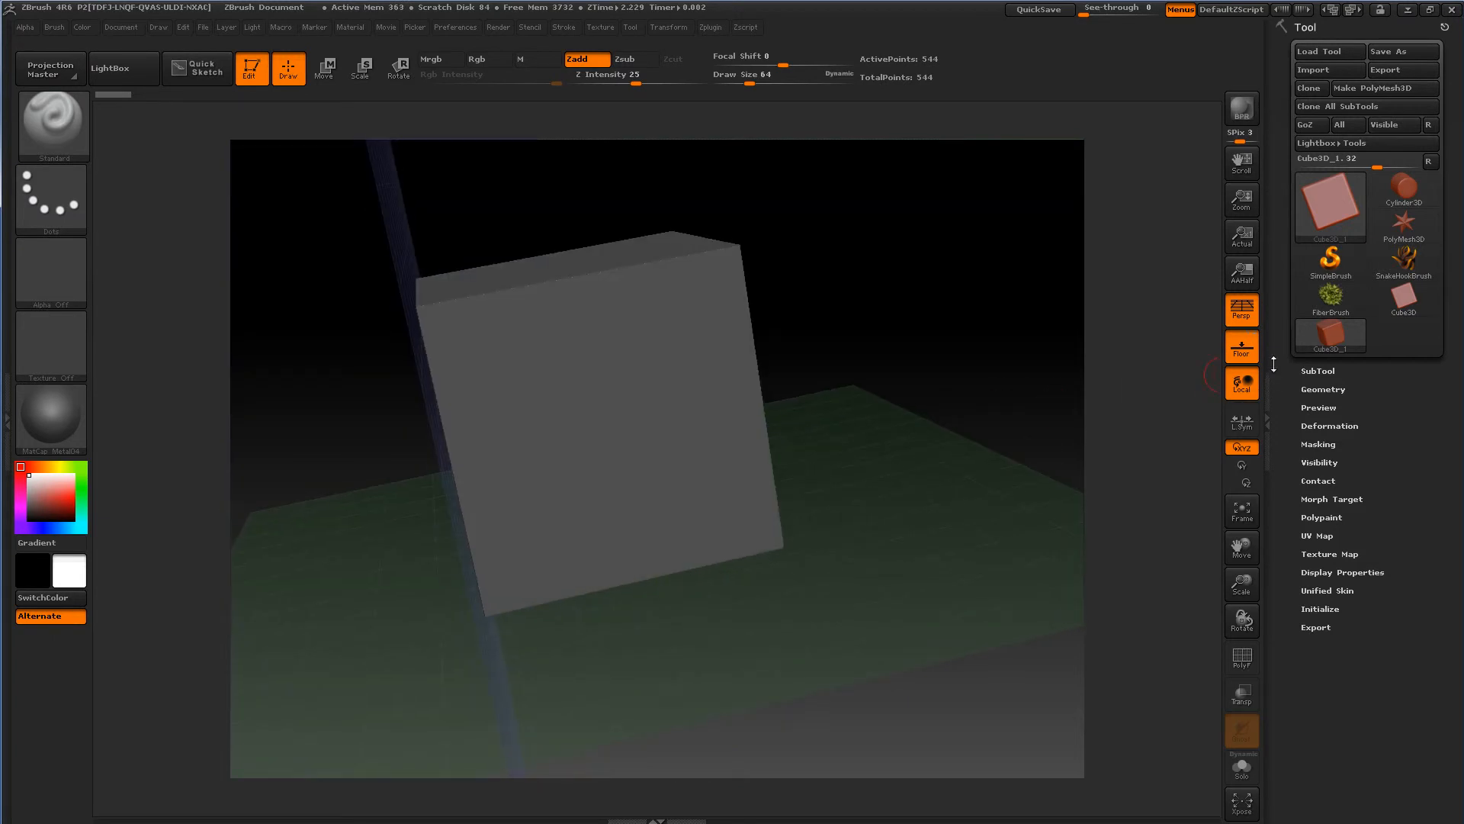
left_click(1242, 334)
left_click(1251, 334)
left_click(1243, 334)
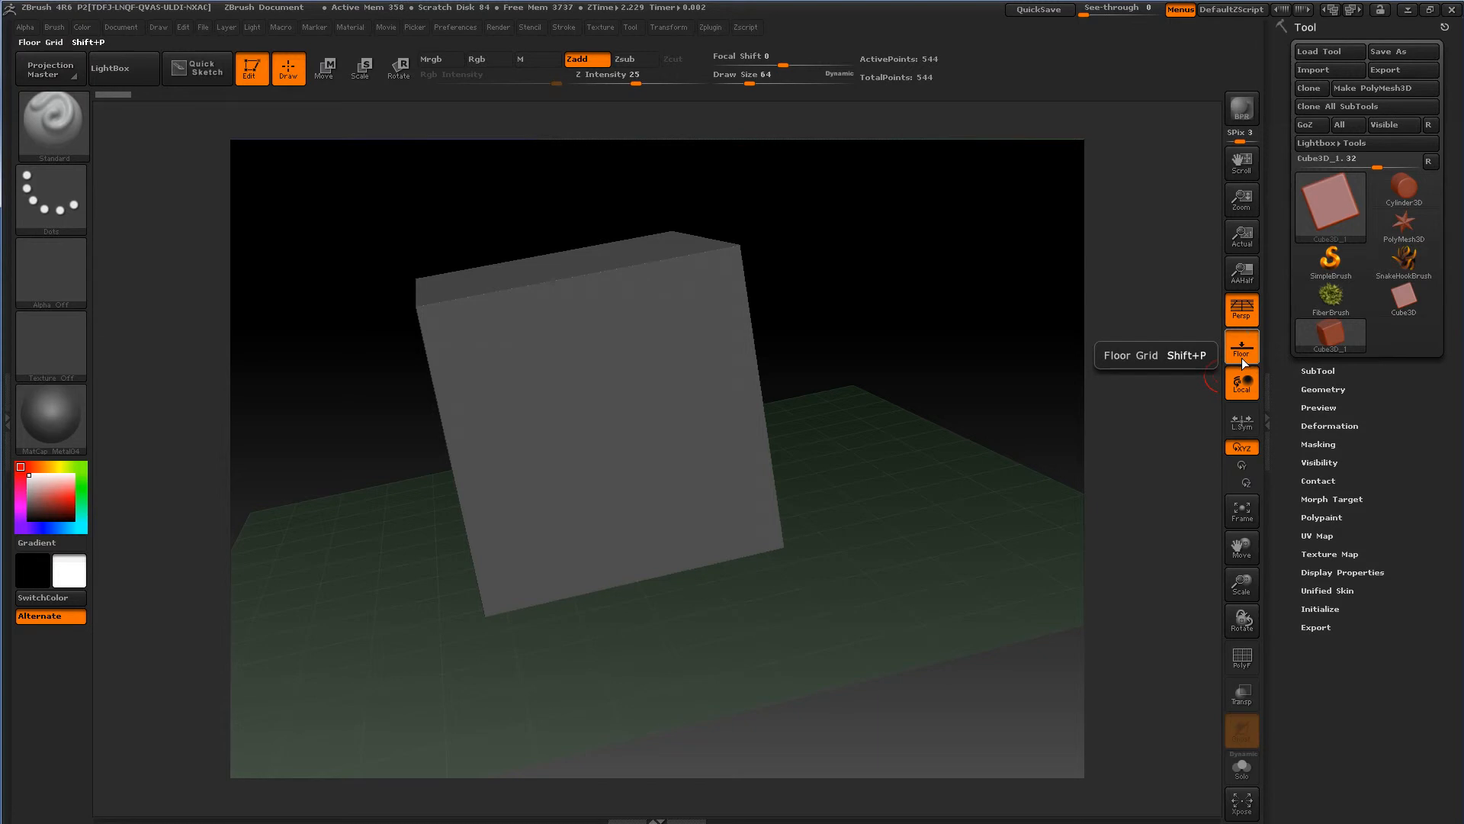
left_click(1242, 350)
mouse_move(931, 353)
left_mouse_down()
mouse_move(931, 336)
mouse_move(931, 353)
left_mouse_up()
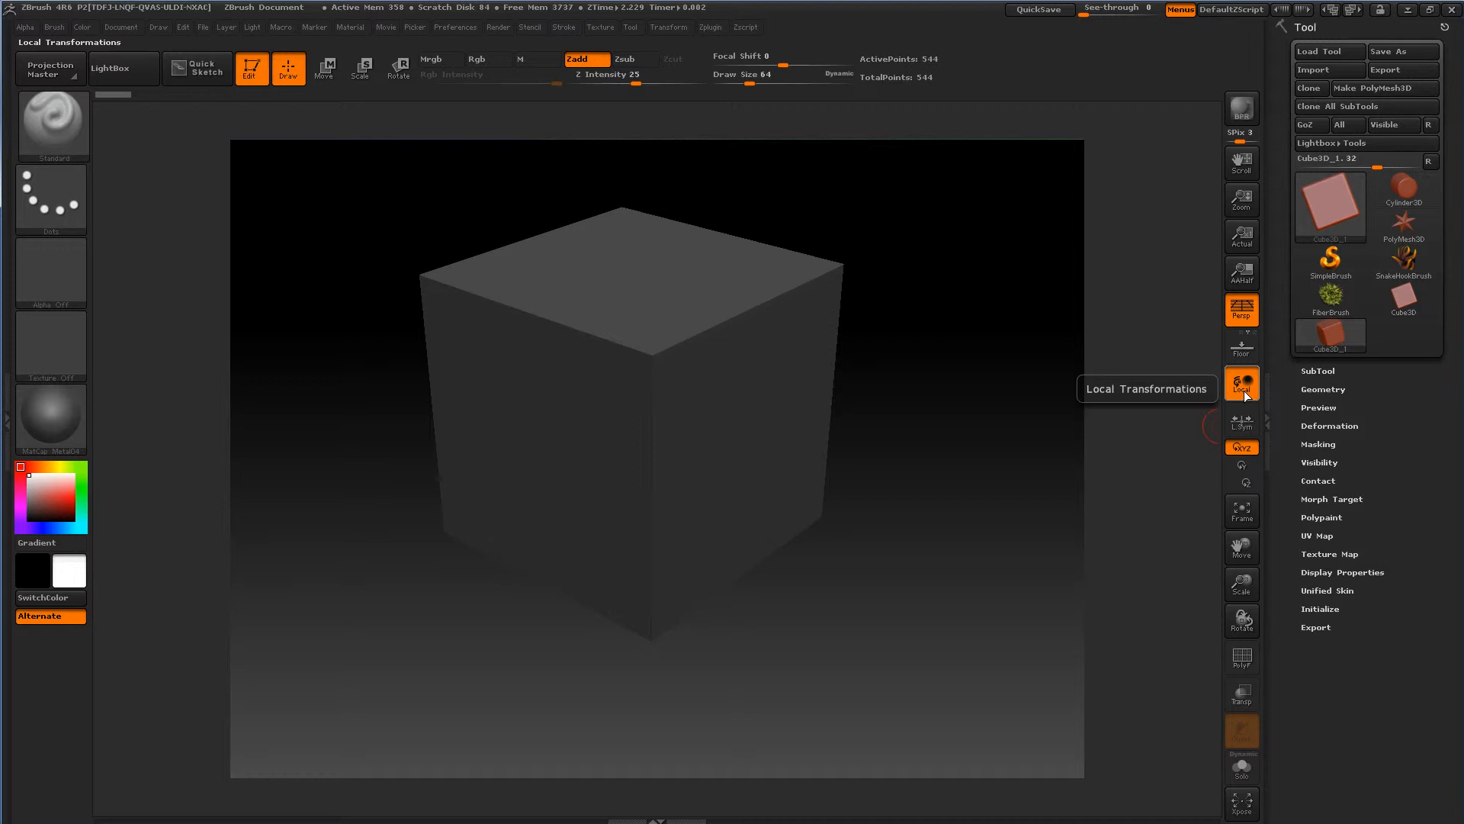
- Test Local Transformations by picking different corners of the cube as the pivot and rotating the view around each
mouse_move(1023, 363)
left_mouse_down()
mouse_move(941, 320)
mouse_move(951, 301)
mouse_move(964, 350)
mouse_move(1034, 359)
left_mouse_up()
left_click(817, 264)
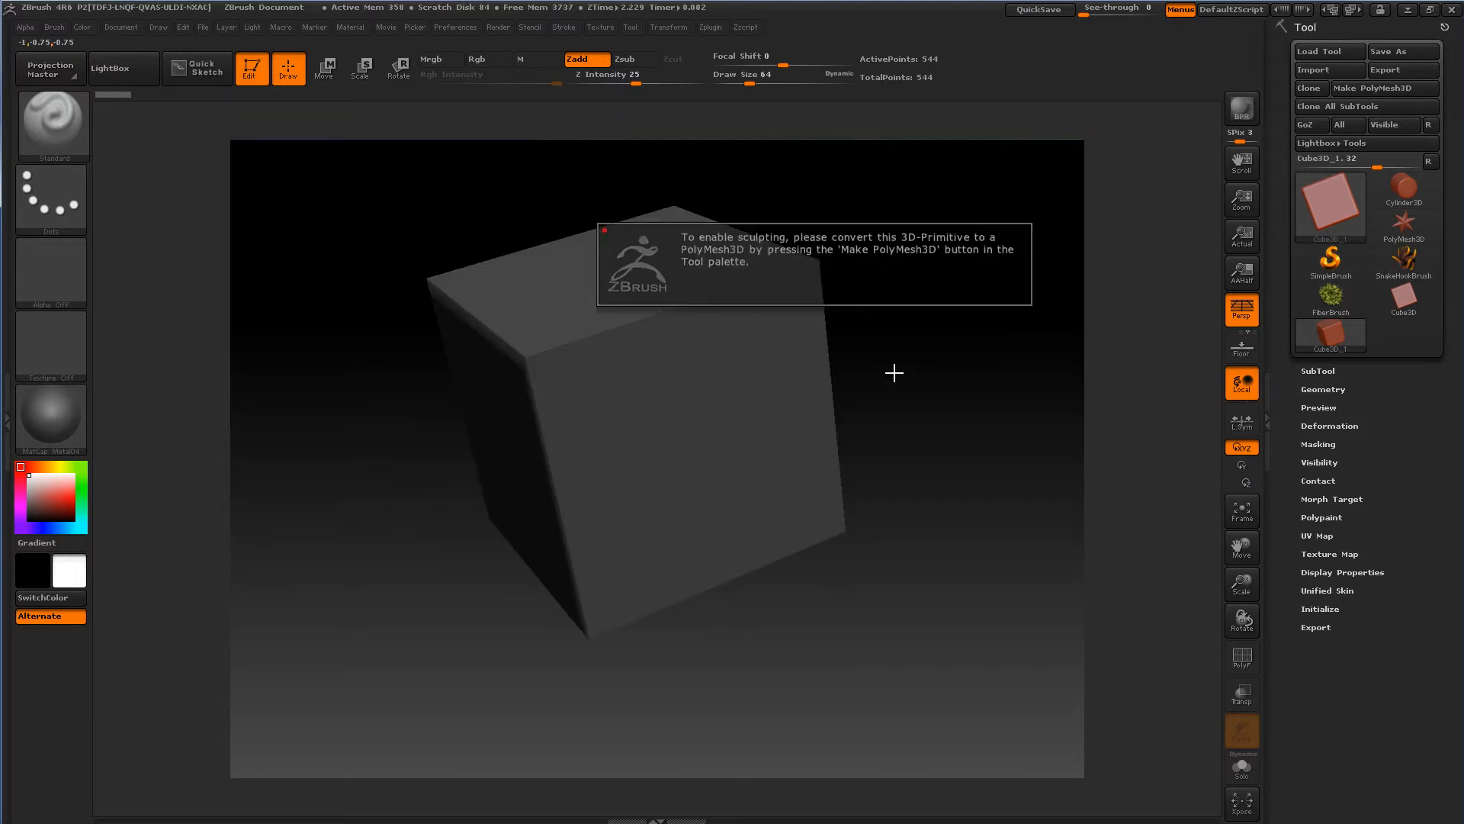
mouse_move(892, 373)
left_mouse_down()
mouse_move(948, 365)
mouse_move(982, 396)
mouse_move(793, 248)
left_mouse_up()
left_click(809, 275)
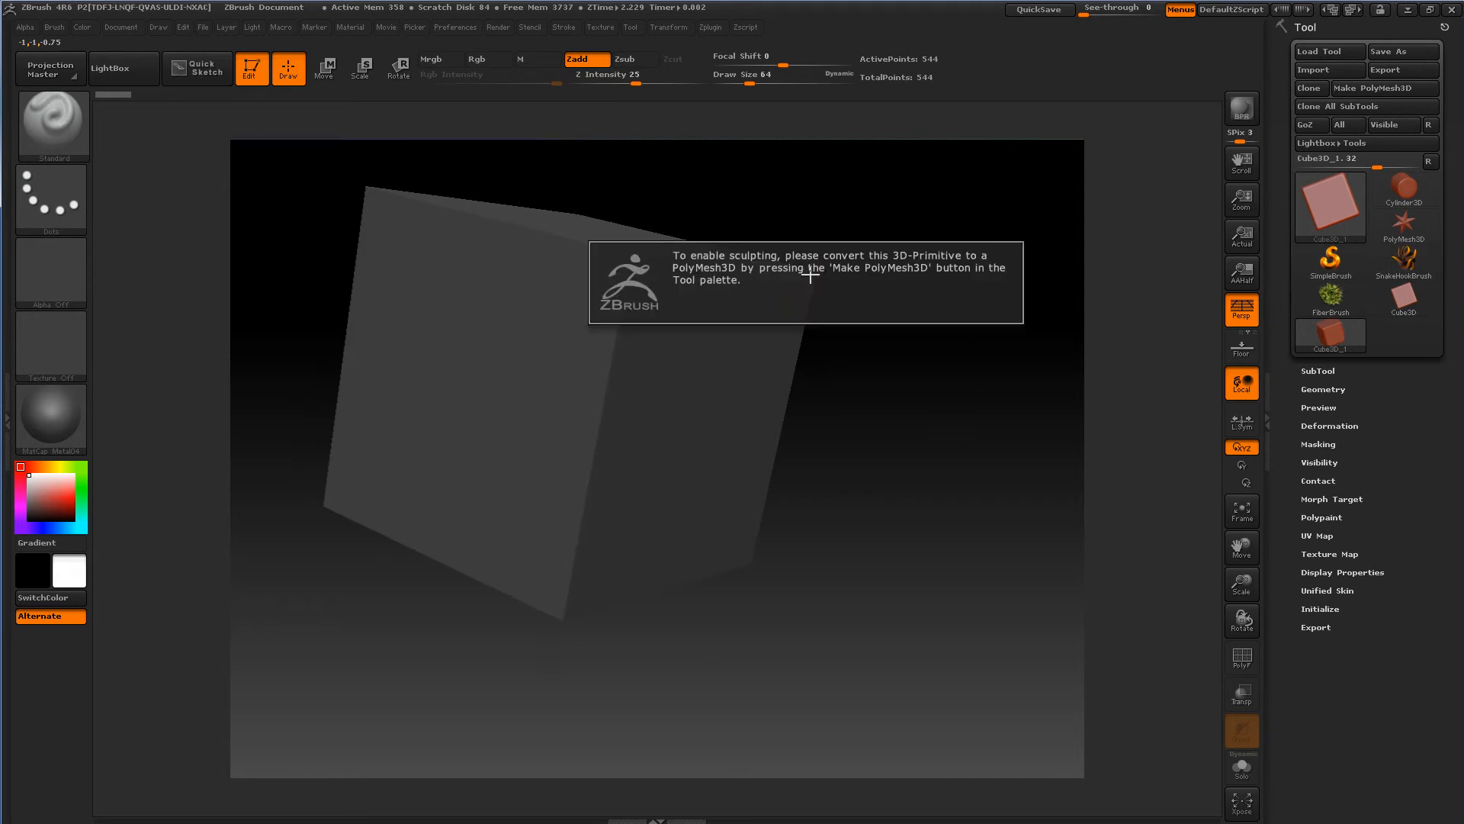
left_click_drag(986, 379, 896, 430)
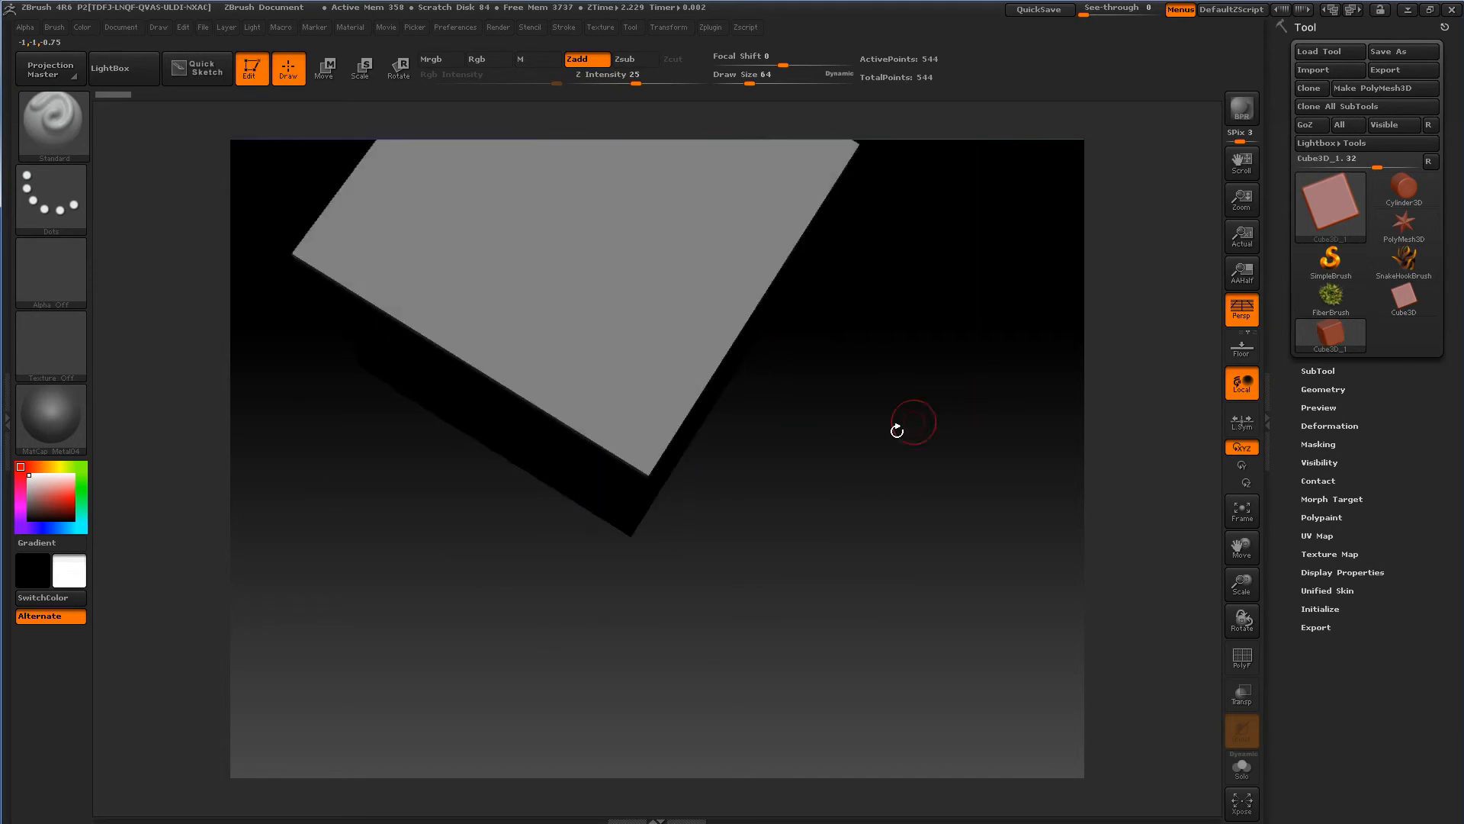
left_click(638, 463)
left_click_drag(702, 494, 968, 449)
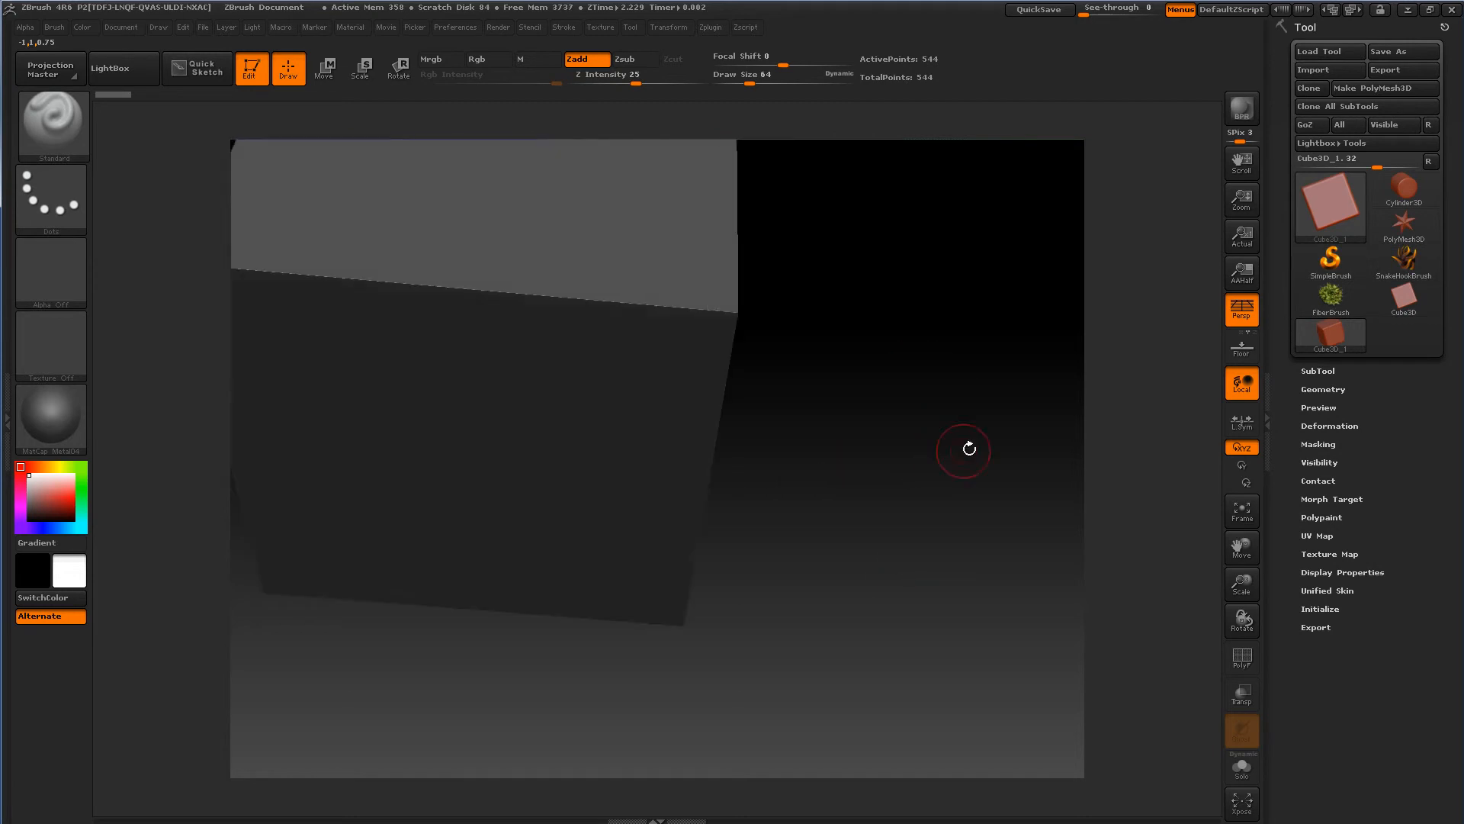
- Compare view rotation with Local Transformations off and on, leaving it on, and bring the cube to a straight-on view
left_click(1242, 383)
left_click_drag(1052, 408, 877, 363)
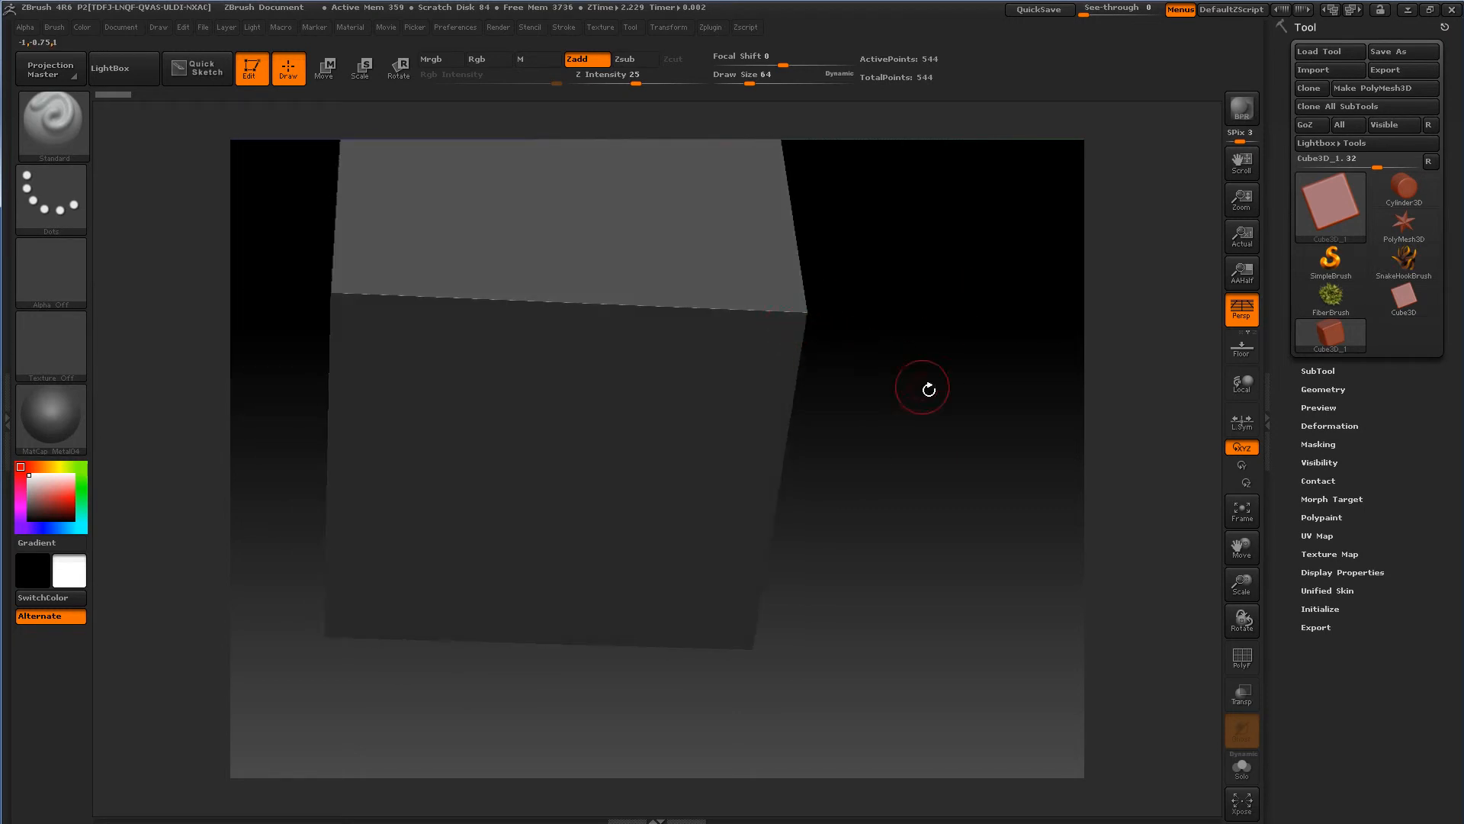
left_click(1243, 384)
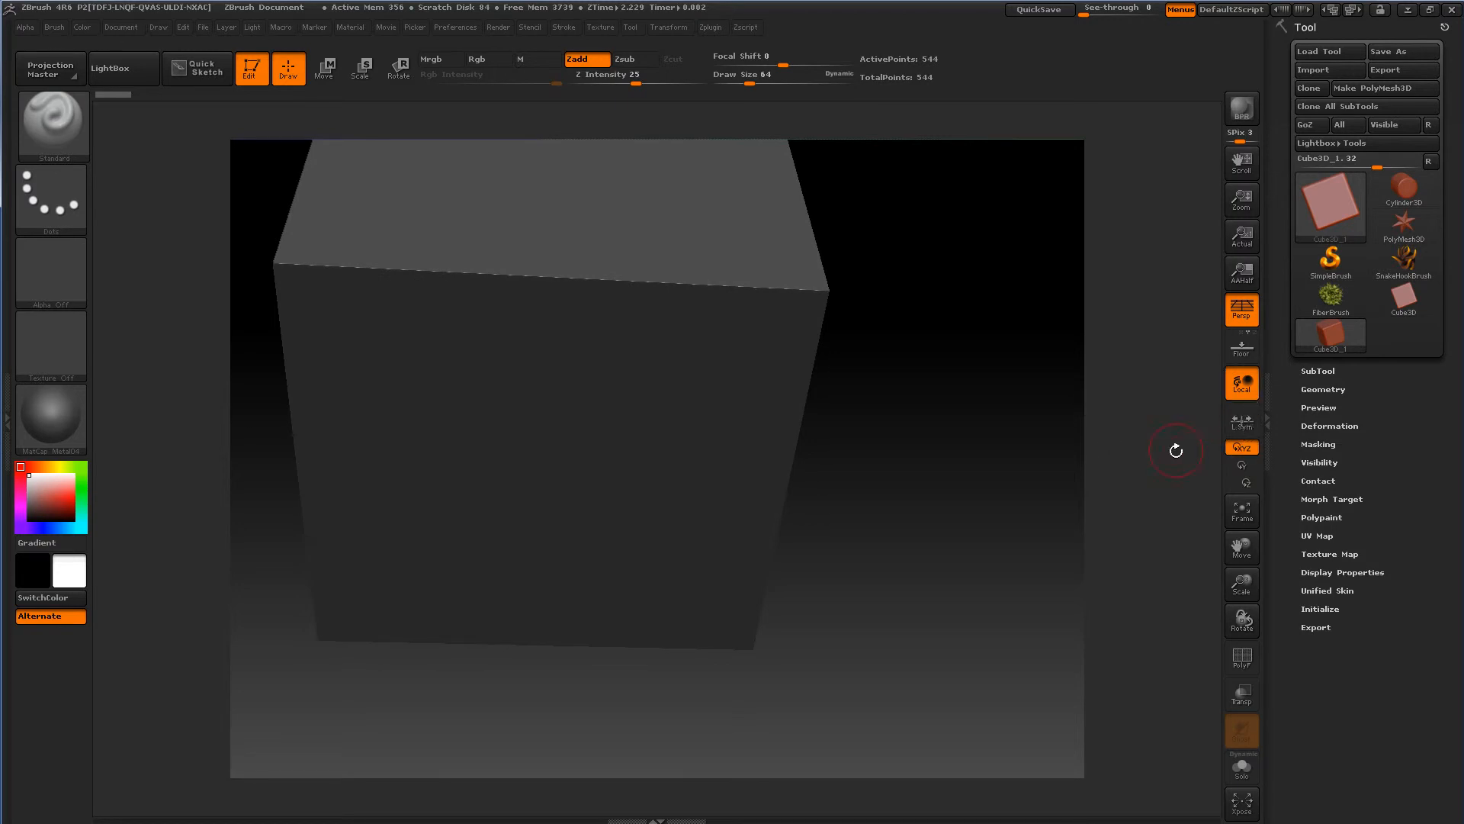
left_click_drag(966, 409, 959, 328)
left_click_drag(934, 273, 940, 307)
left_click_drag(865, 339, 934, 417)
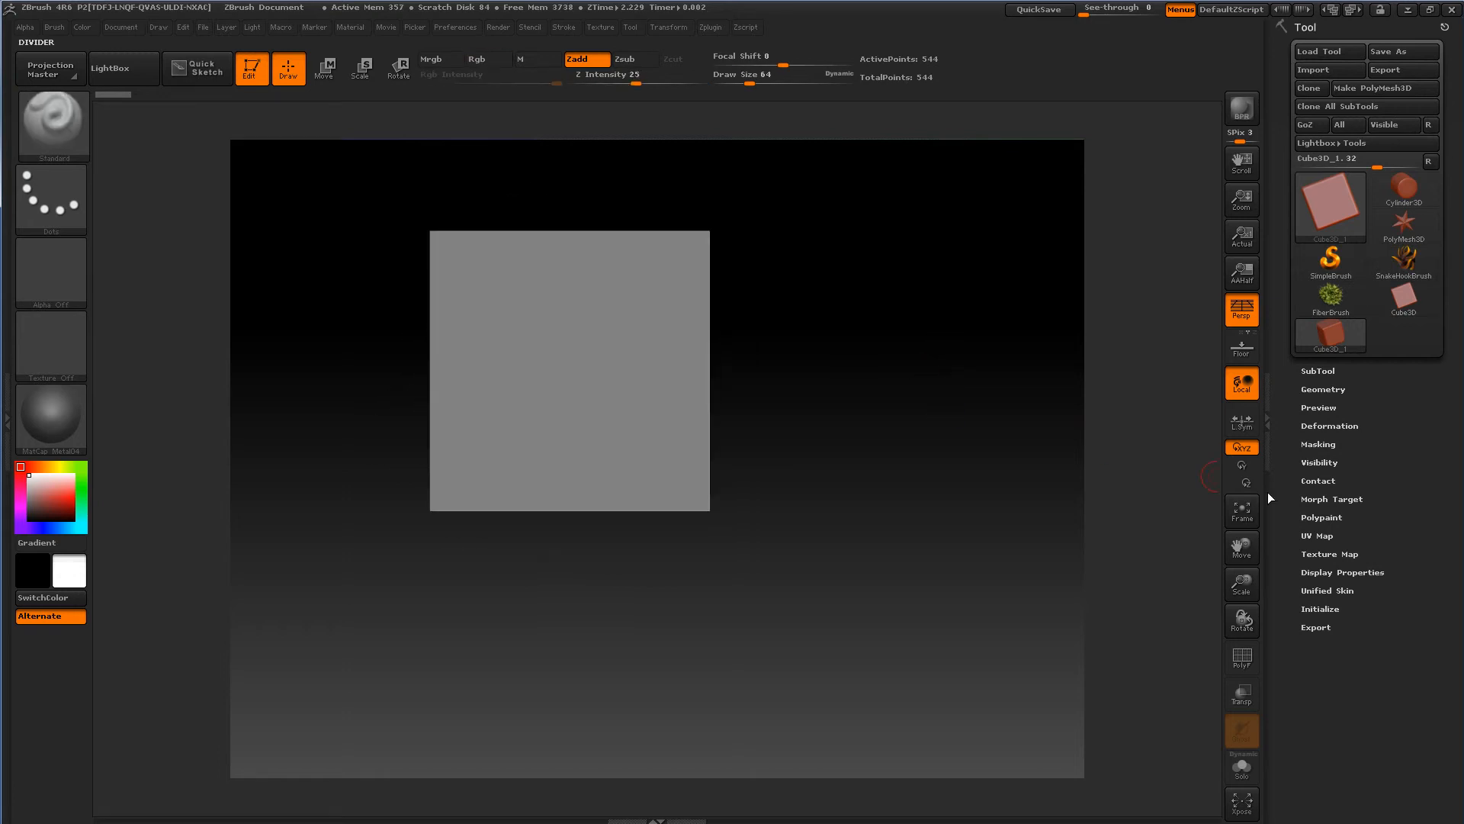
- Restrict view rotation to the Y axis and turn the floor grid on as a reference while rotating
left_click(1246, 468)
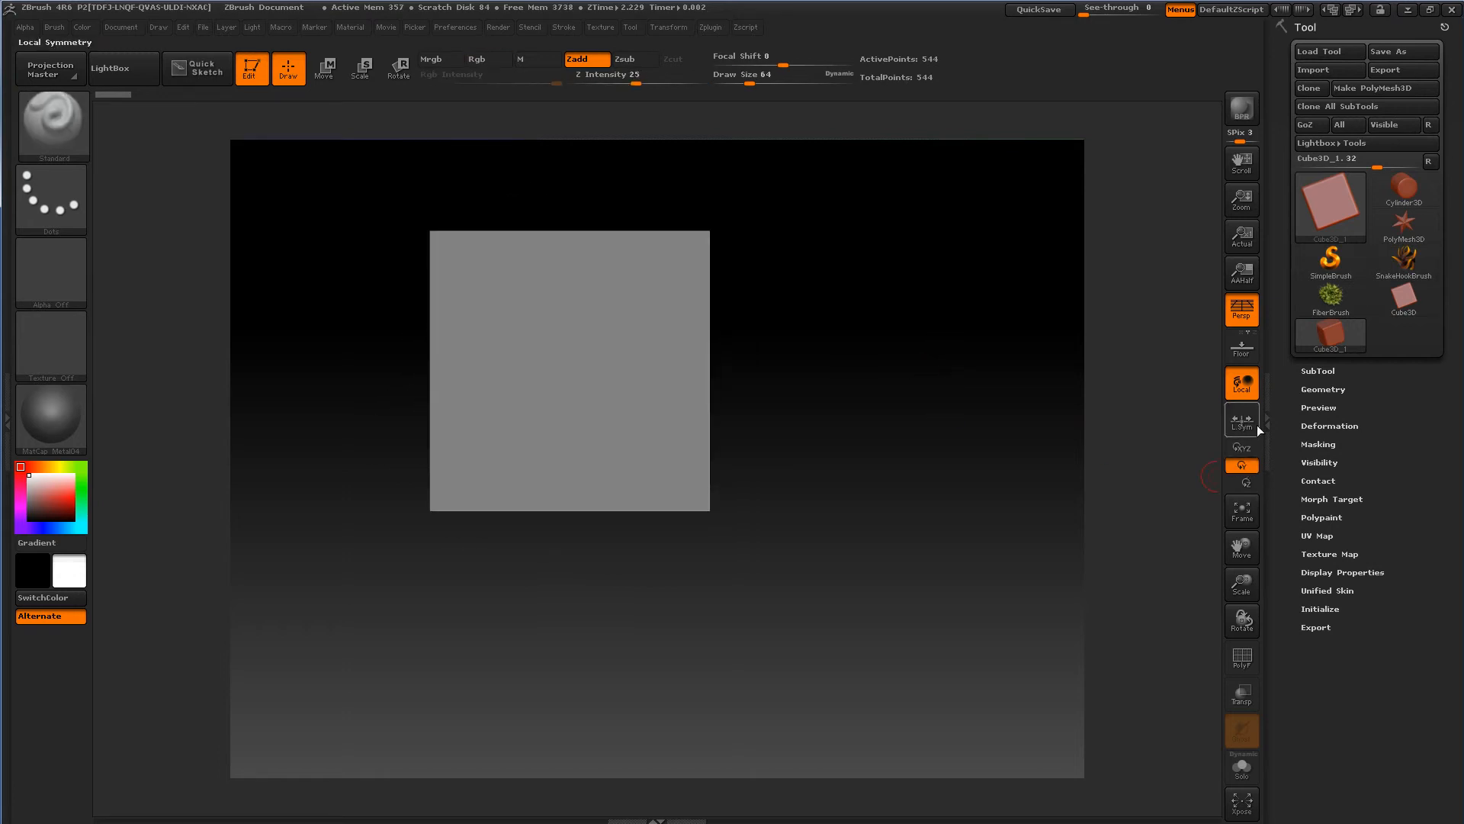
left_click(1241, 347)
left_click_drag(938, 383, 1143, 463)
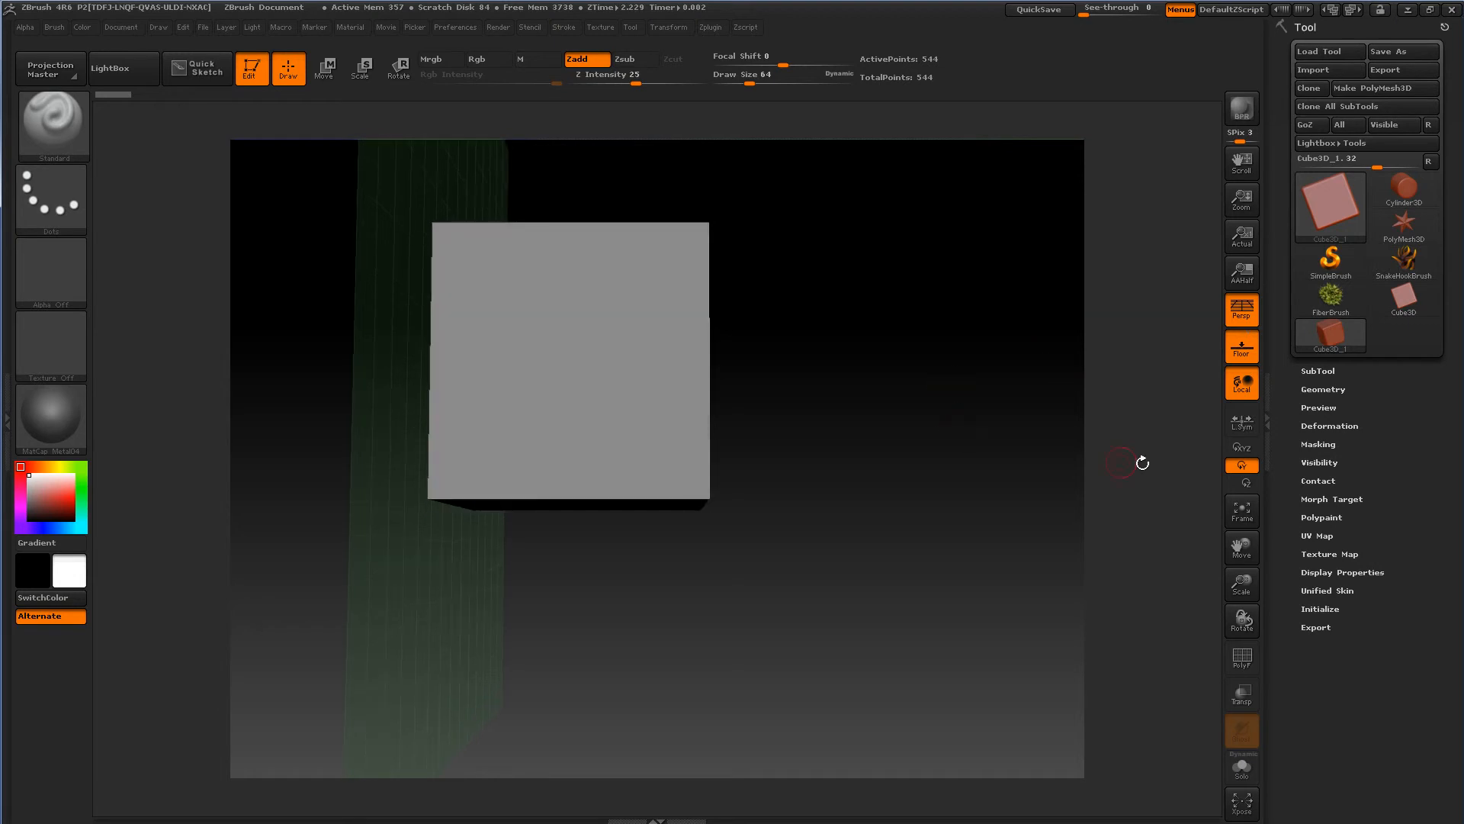
- Compare all-axis with Y-axis view rotation around the cube, ending with rotation on all axes
left_click(1250, 447)
mouse_move(951, 386)
left_mouse_down()
mouse_move(982, 375)
mouse_move(938, 333)
mouse_move(970, 367)
left_mouse_up()
left_click(1242, 465)
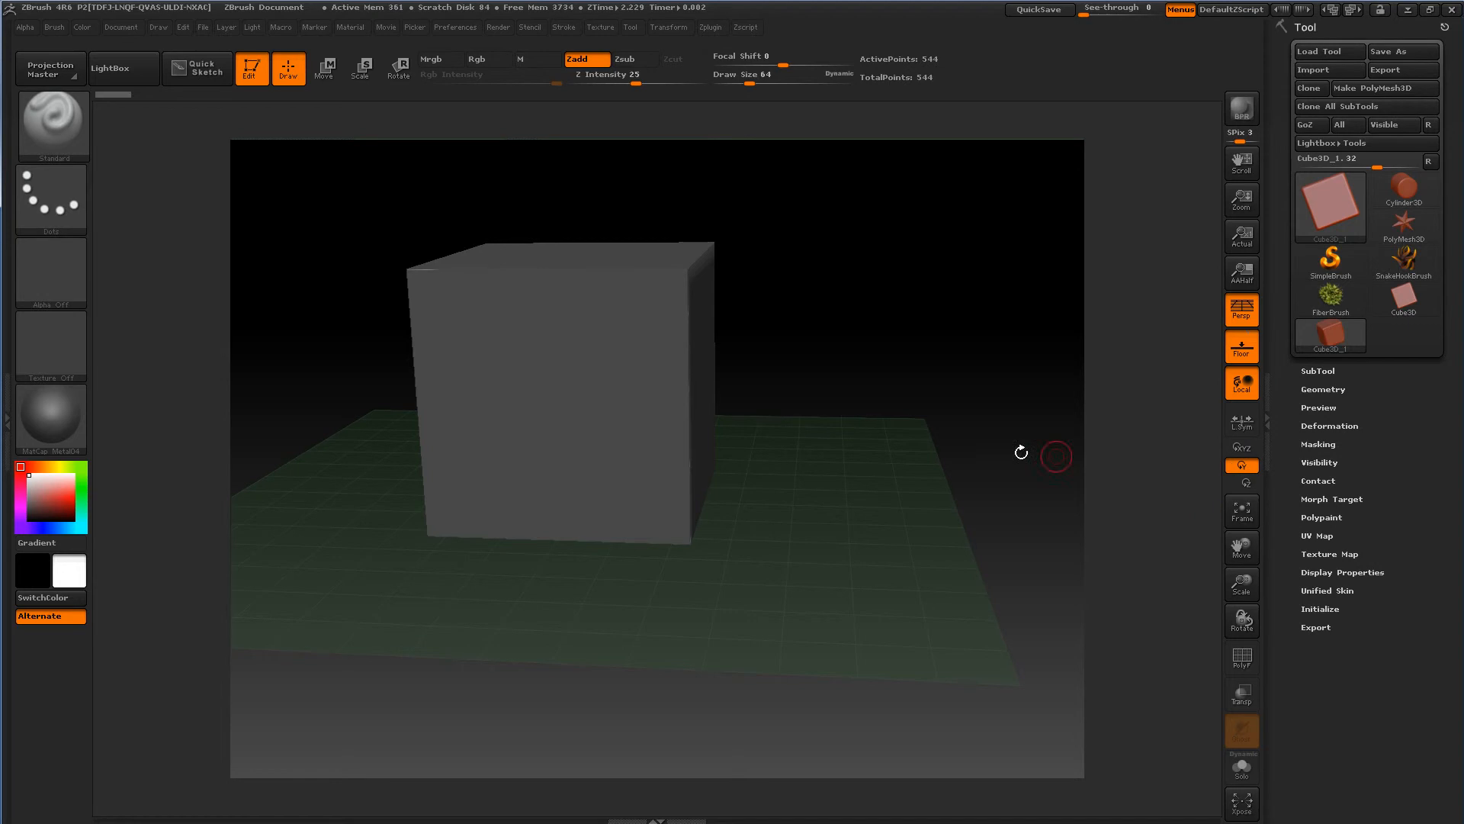
left_click_drag(877, 394, 912, 410)
left_click_drag(866, 317, 1039, 371)
left_click(1238, 450)
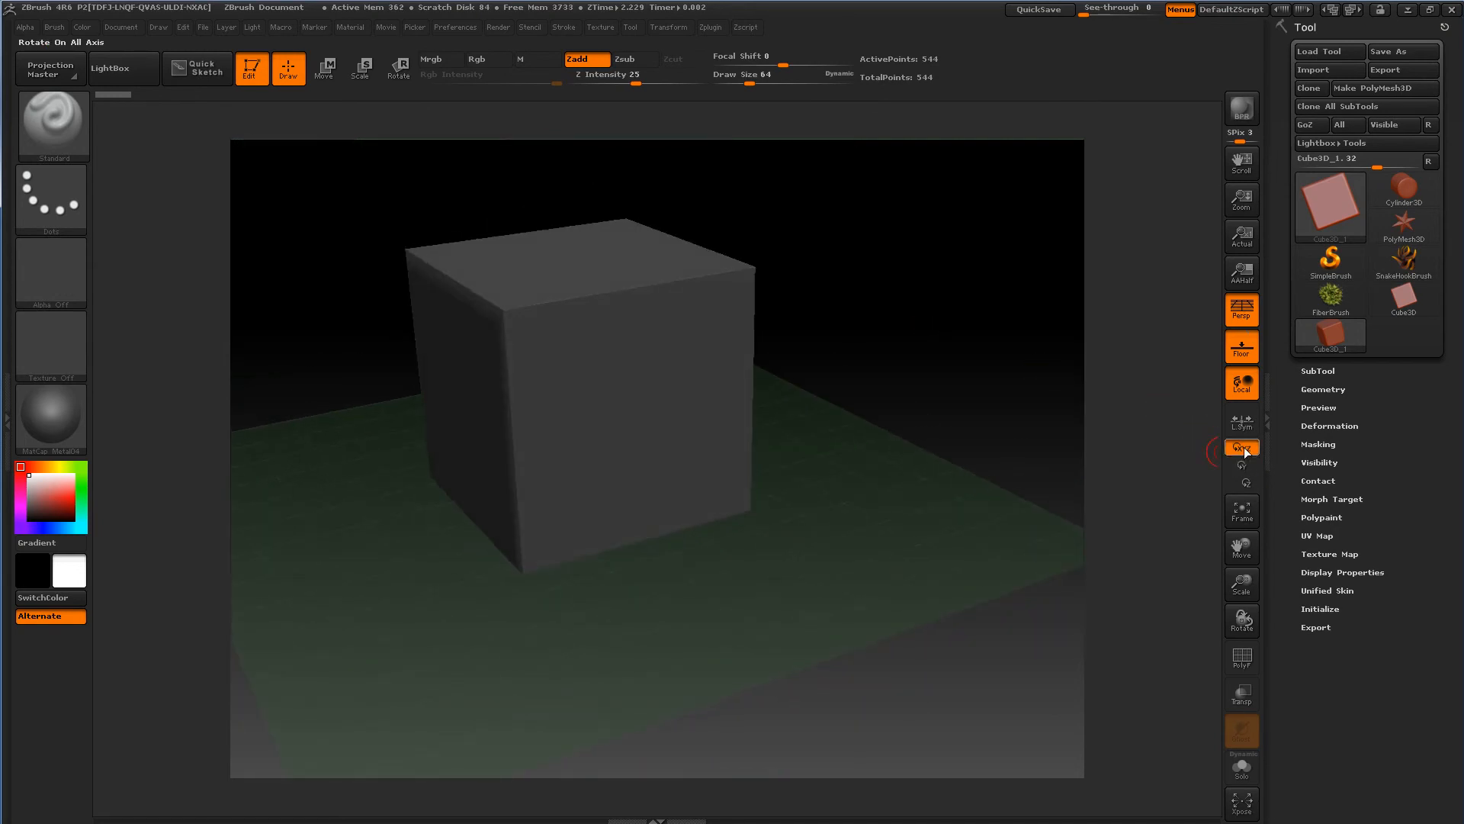
left_click_drag(967, 409, 1028, 418)
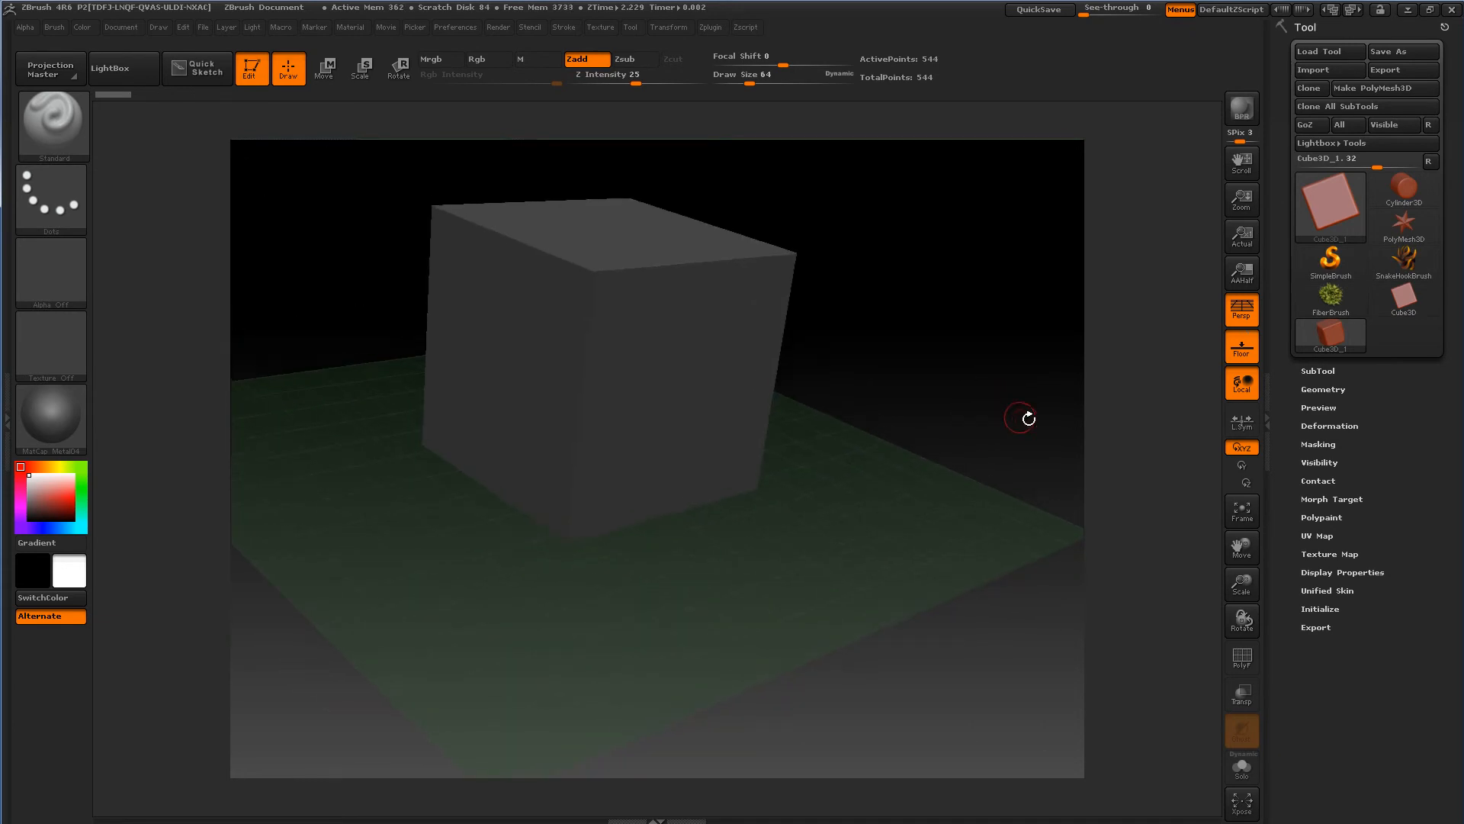
- Fit the cube to the view repeatedly, changing the viewing angle and position between fits
left_click(1240, 517)
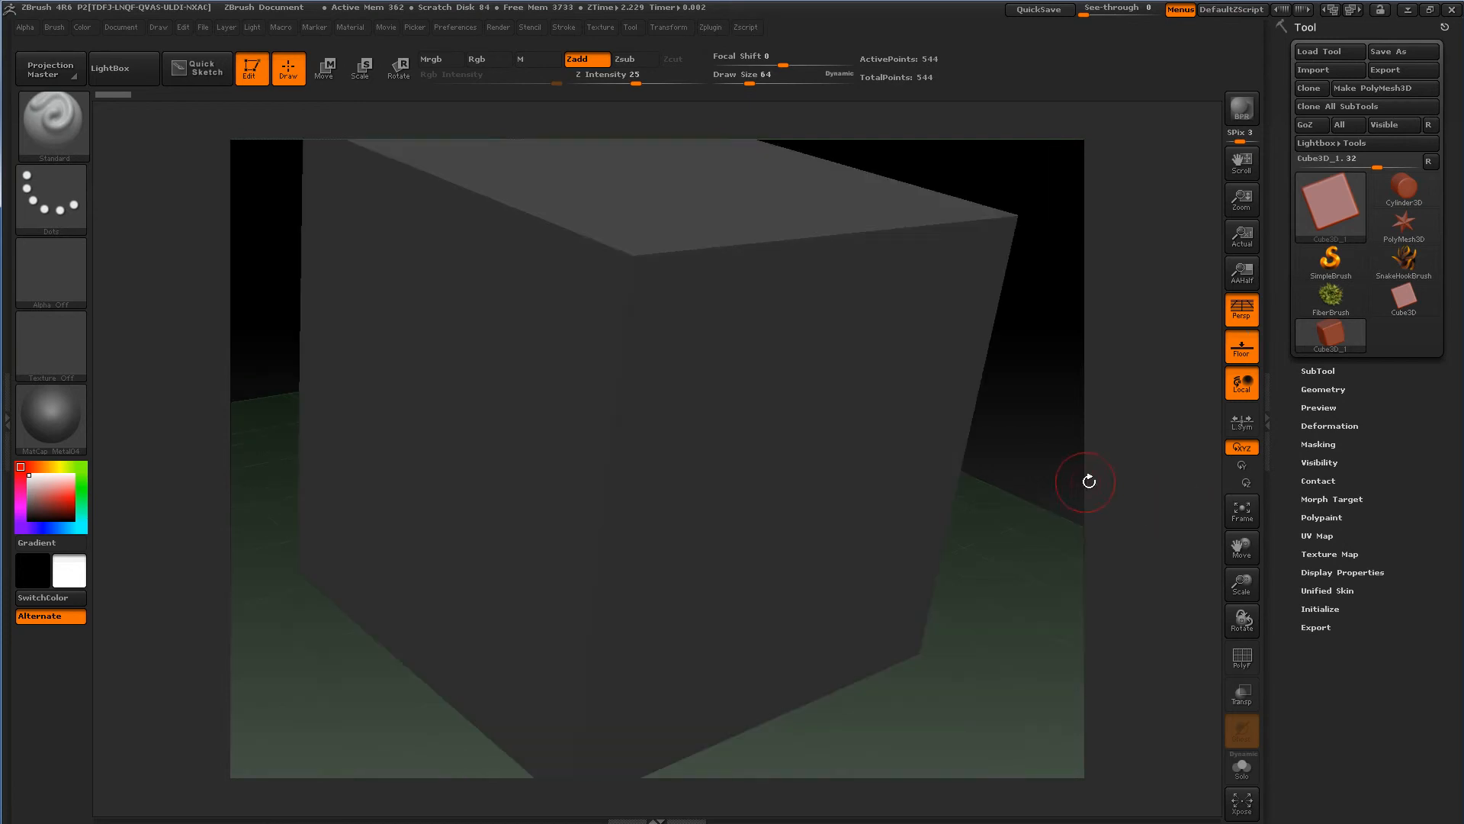
left_click(1243, 518)
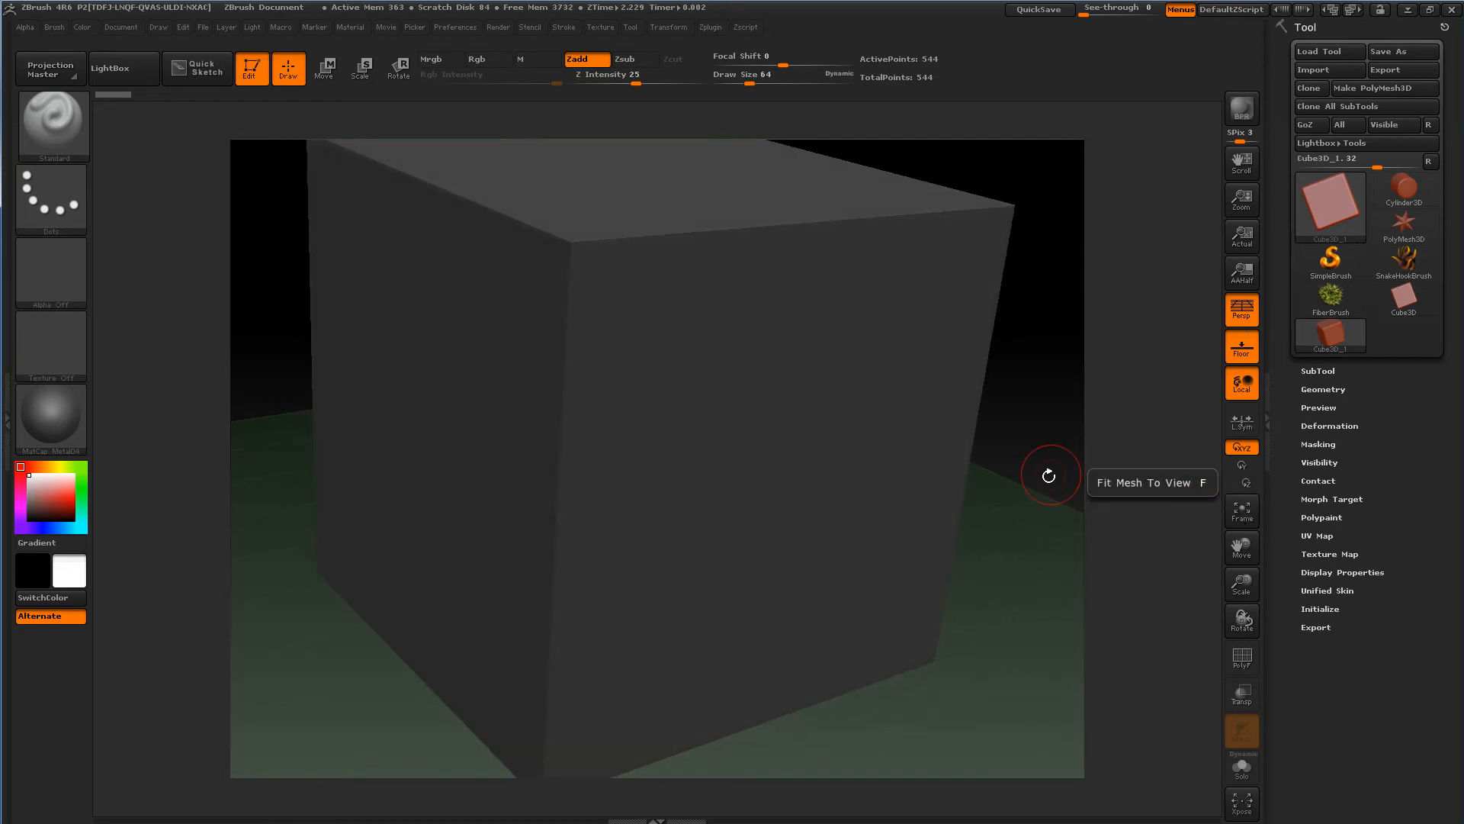
left_click_drag(1045, 482, 1067, 487)
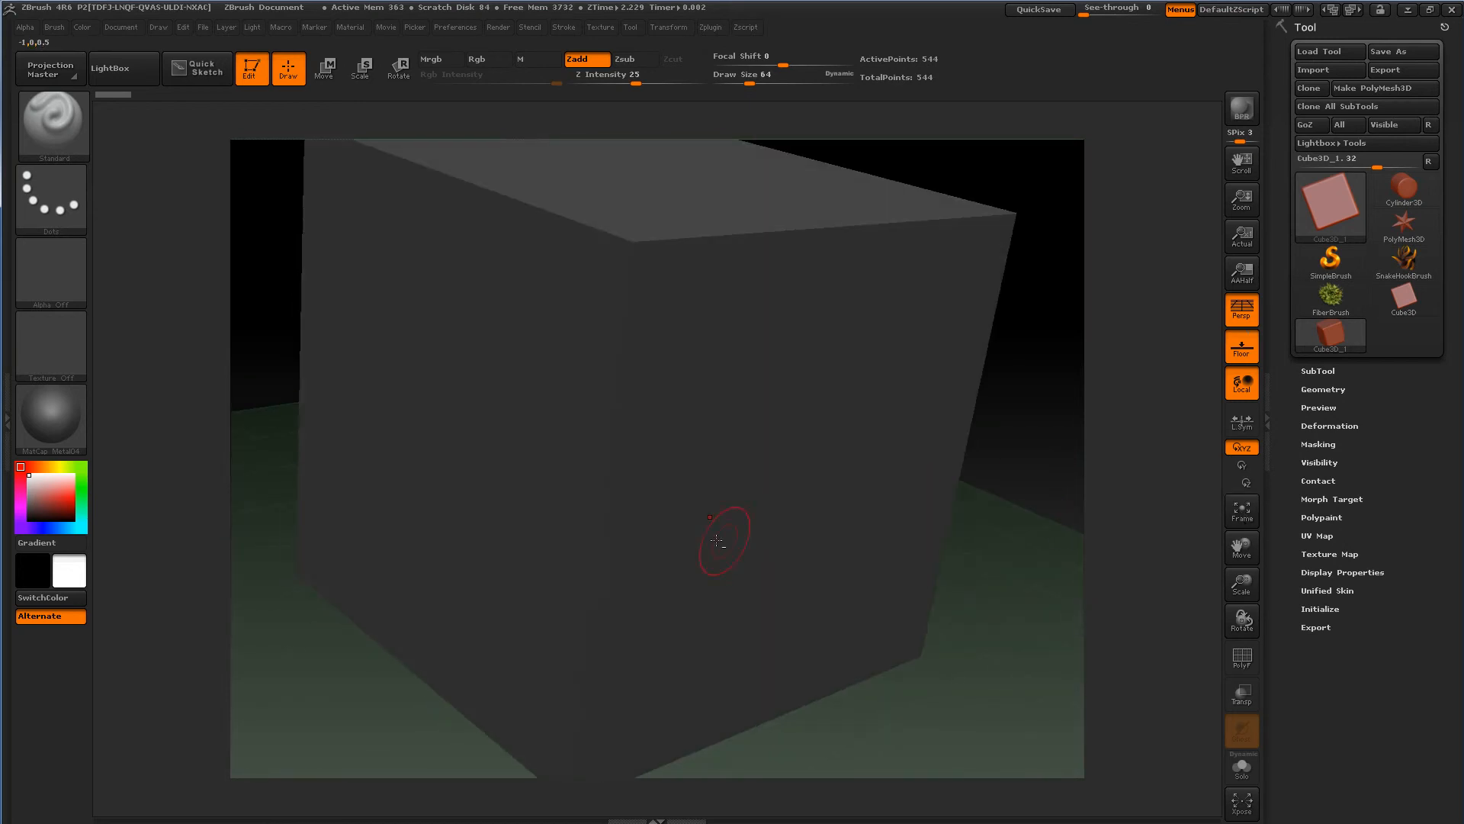
left_click(725, 535)
left_click_drag(969, 481, 965, 408, "alt")
key("f")
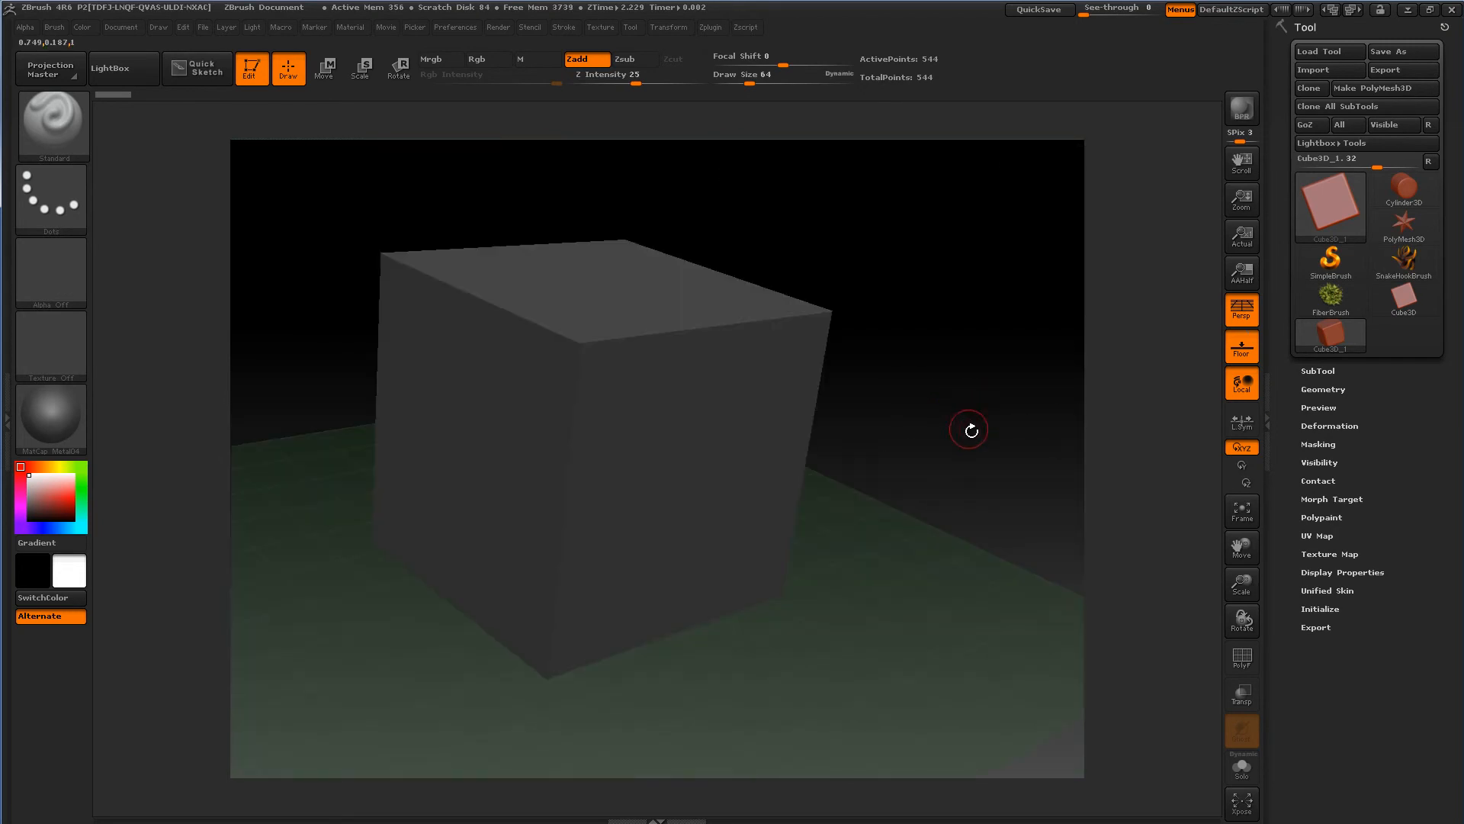
- Move, scale and rotate the view of the cube using the dedicated navigation controls
mouse_move(1242, 543)
left_mouse_down()
mouse_move(1248, 556)
mouse_move(1247, 519)
left_mouse_up()
mouse_move(1242, 581)
left_mouse_down()
mouse_move(1245, 568)
mouse_move(1243, 586)
left_mouse_up()
left_click_drag(1242, 619, 1190, 532)
mouse_move(1005, 412)
left_mouse_down()
mouse_move(990, 435)
mouse_move(984, 394)
left_mouse_up()
- Display the polyframe on the cube, inspect its polygon grid from different angles, and turn the polyframe off
left_click(1241, 658)
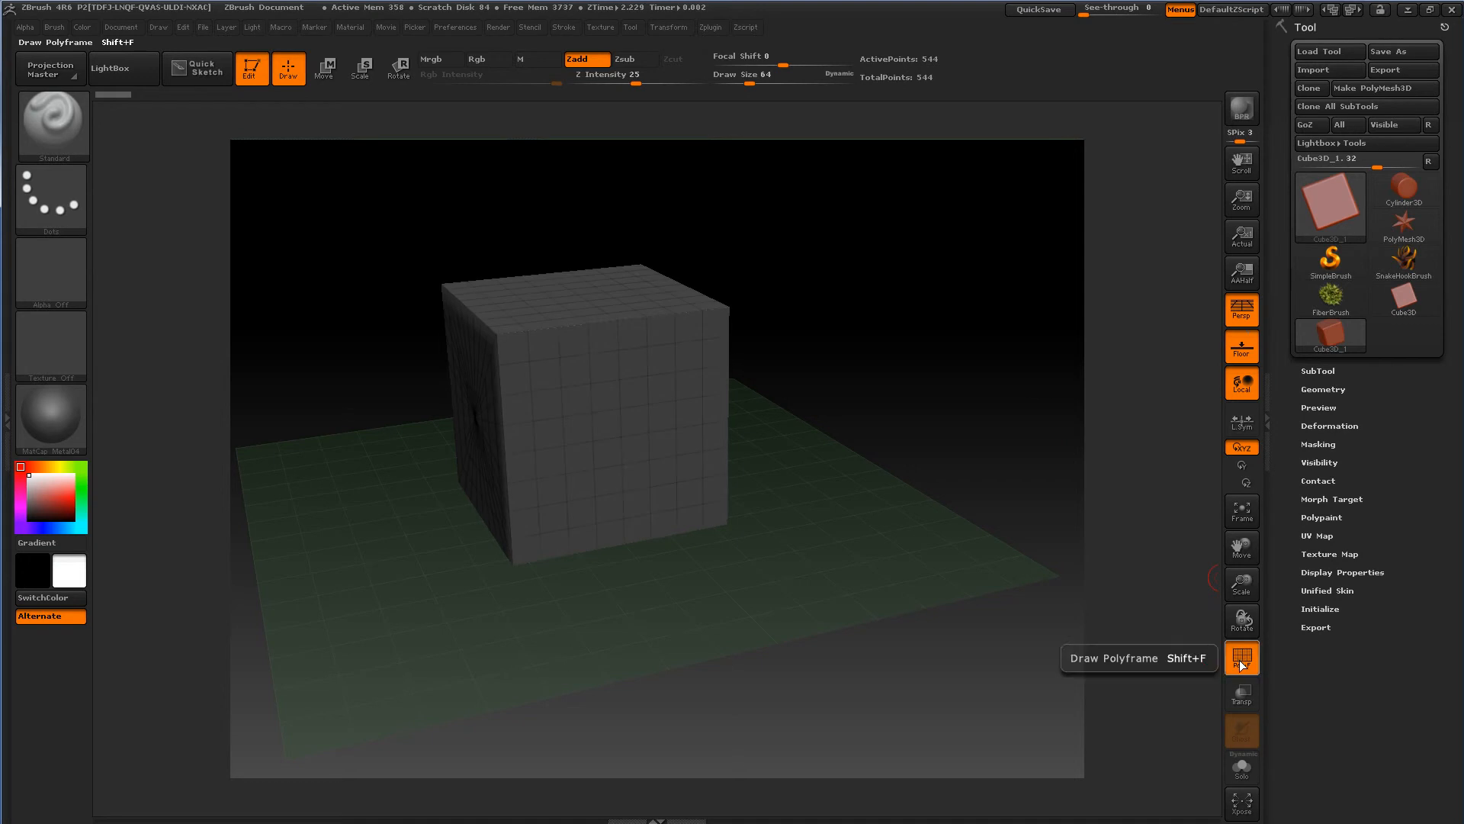
left_click_drag(1006, 564, 941, 469)
left_click_drag(1009, 406, 1034, 445)
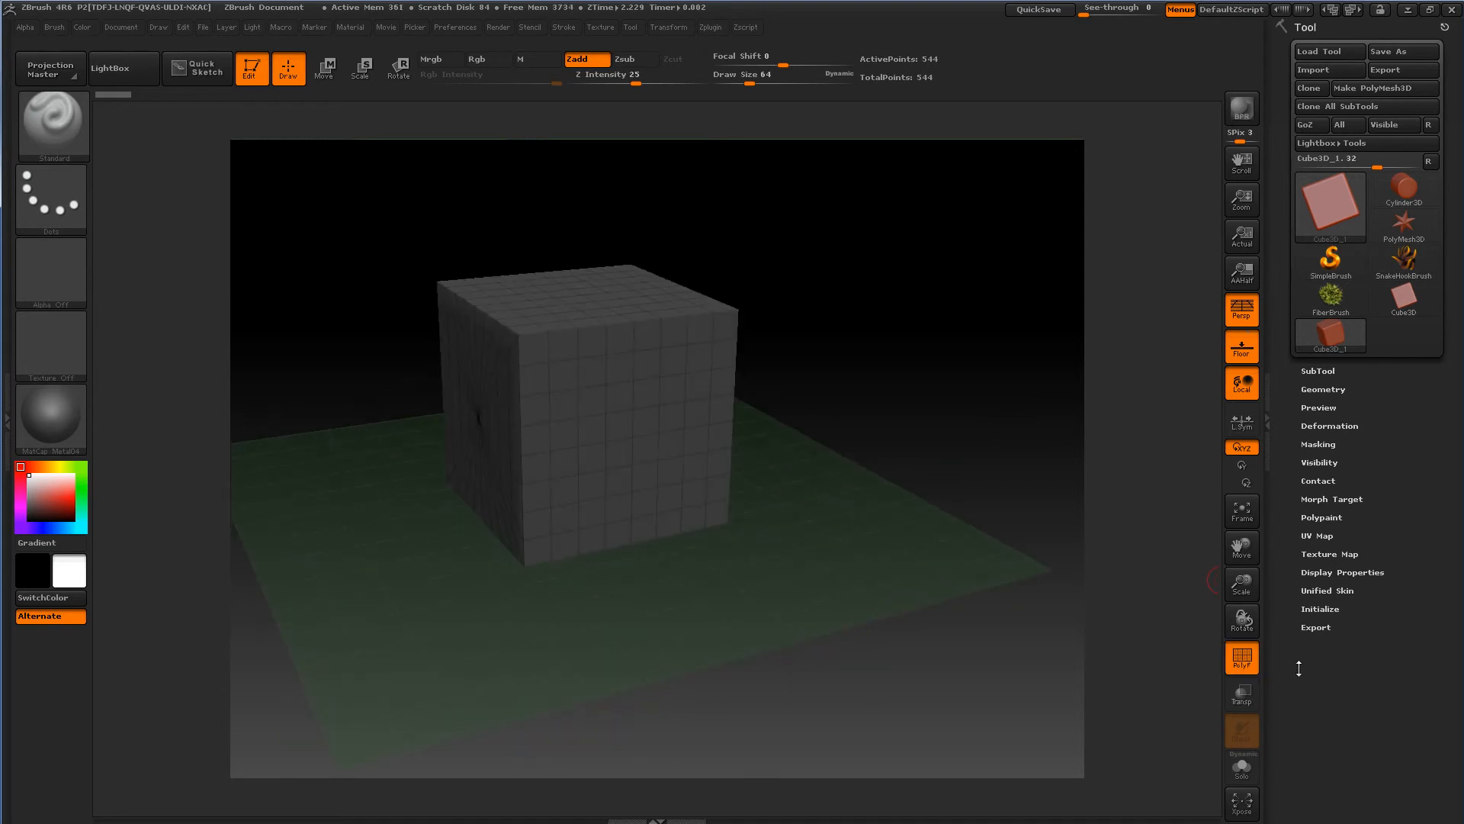
left_click(1241, 657)
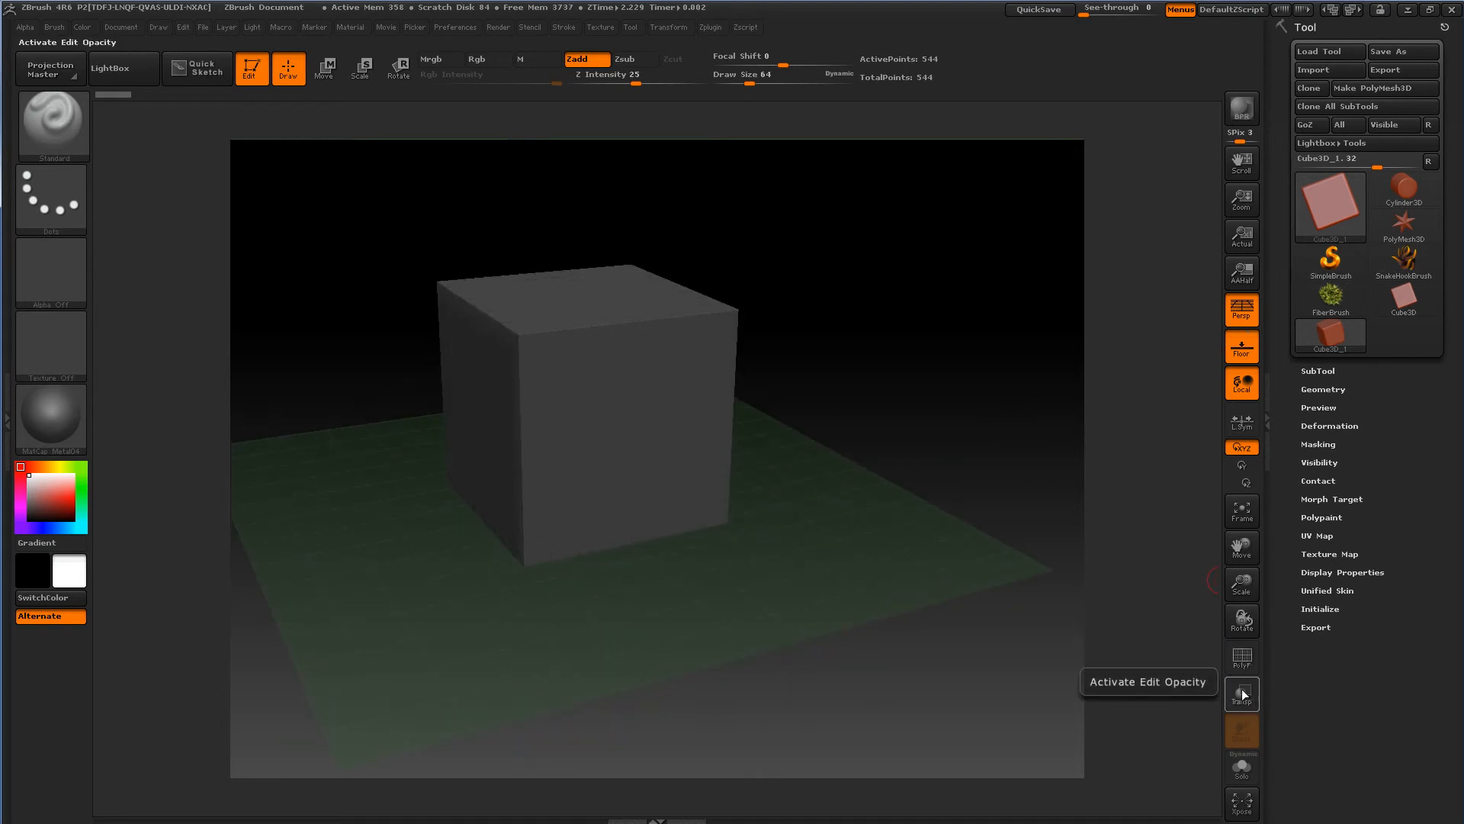
- Activate transparency with ghosting, check the cube from another angle, turn transparency off and return to a lower view
left_click(1242, 694)
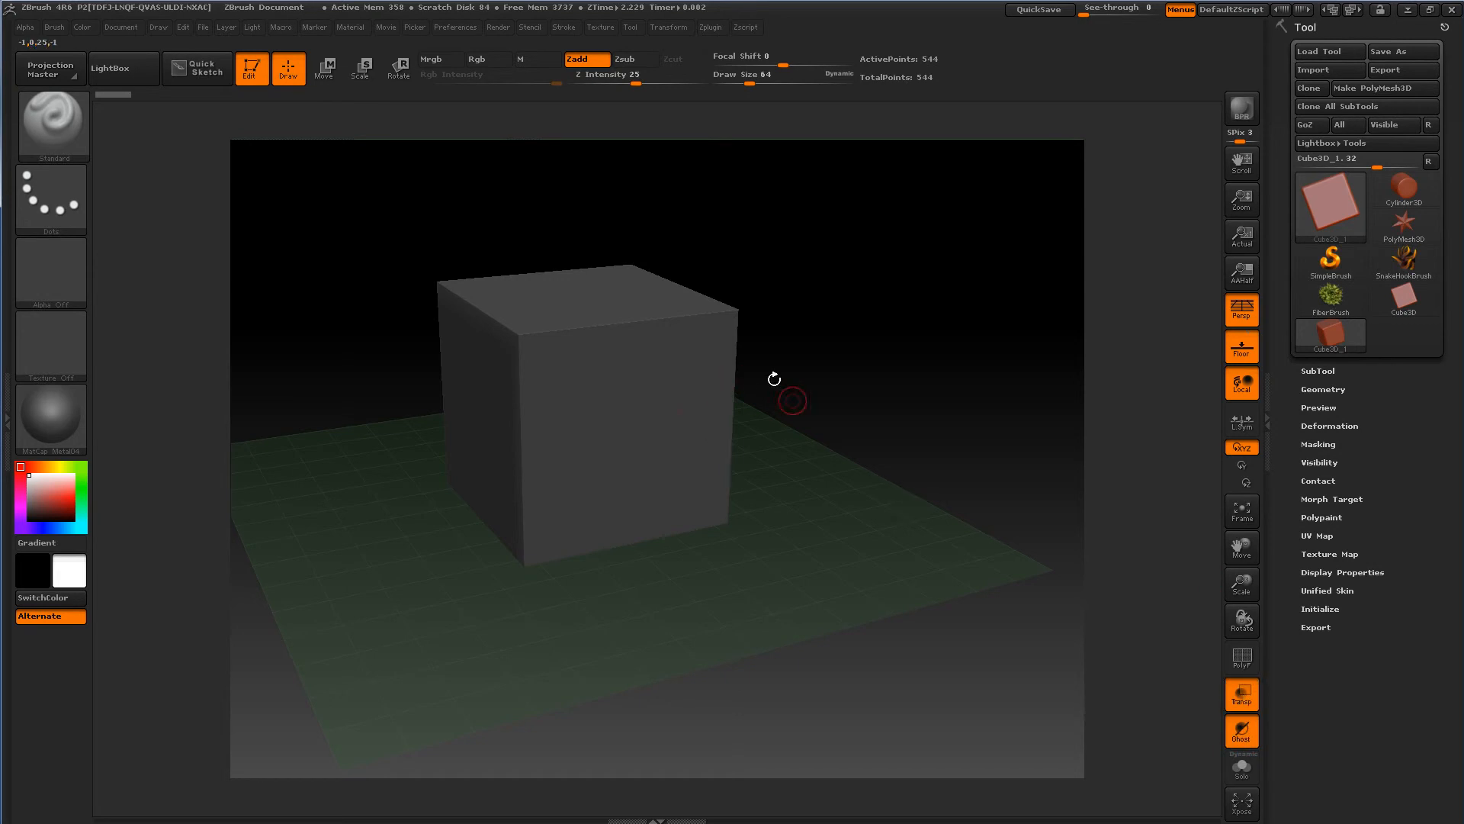
left_click_drag(900, 379, 822, 356)
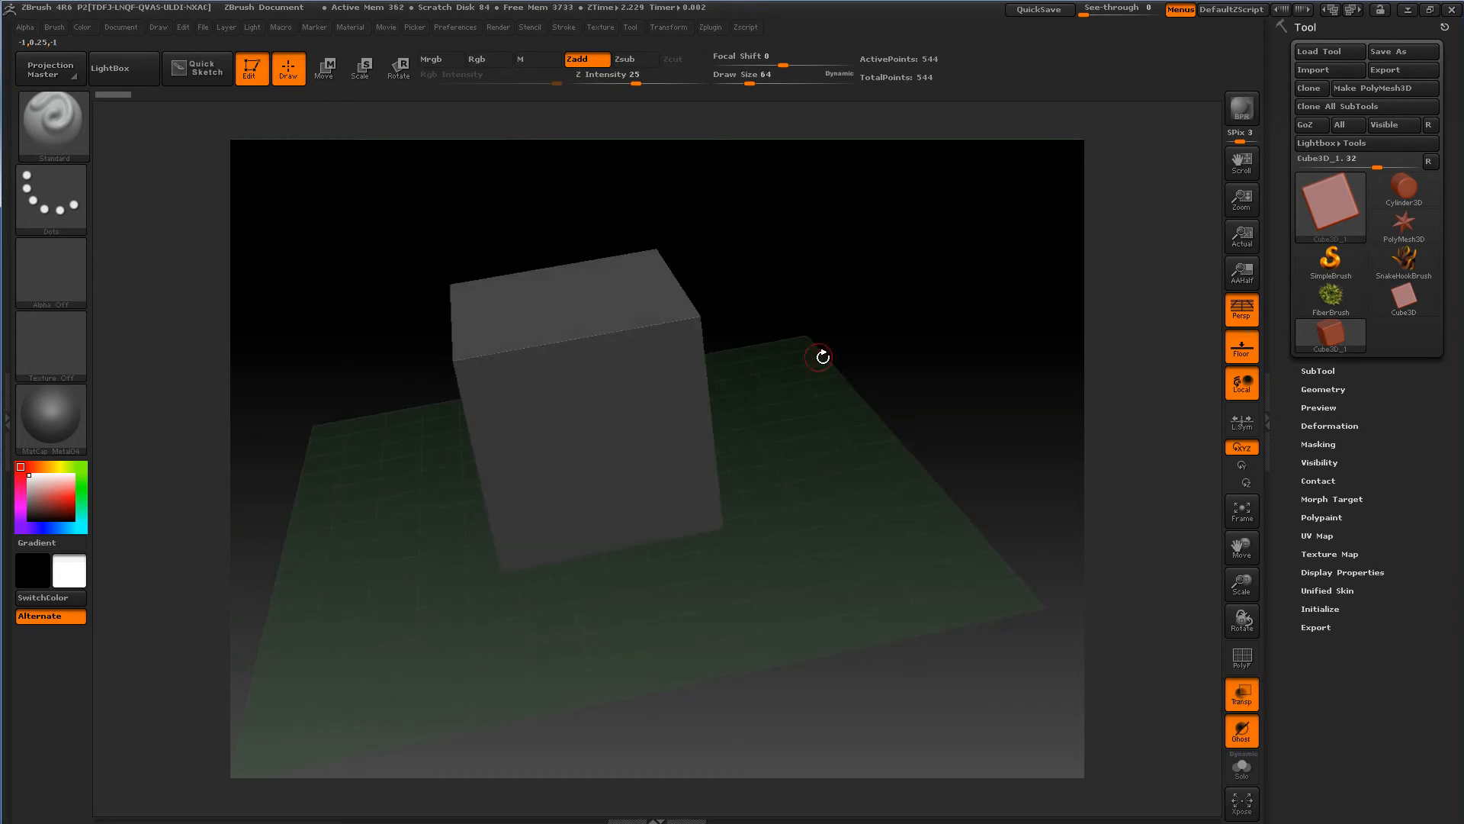
left_click(1241, 693)
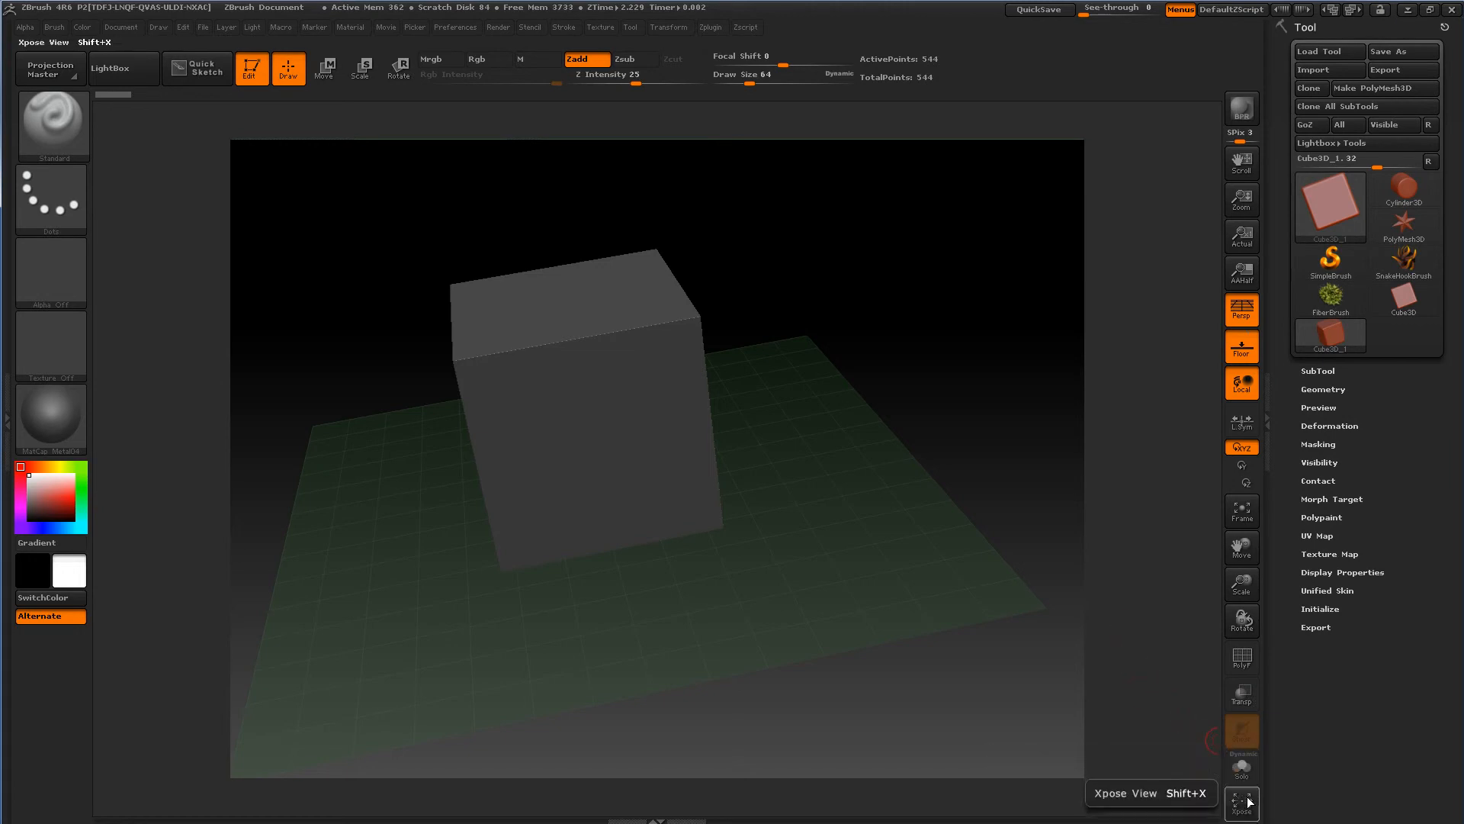
left_click_drag(977, 496, 969, 266)
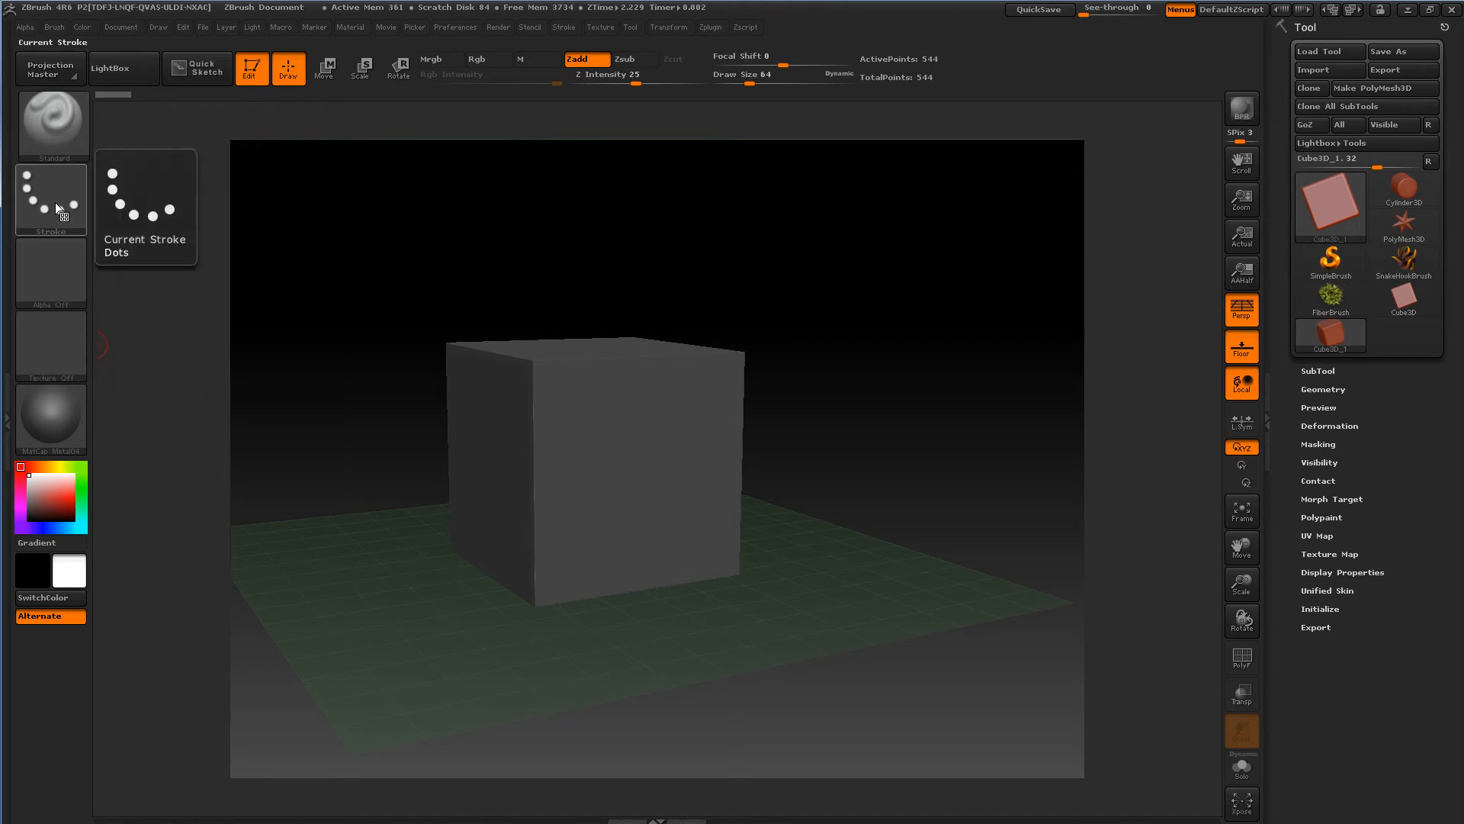
- Look at the current brush selection and collapse the Tool palette
left_click(53, 126)
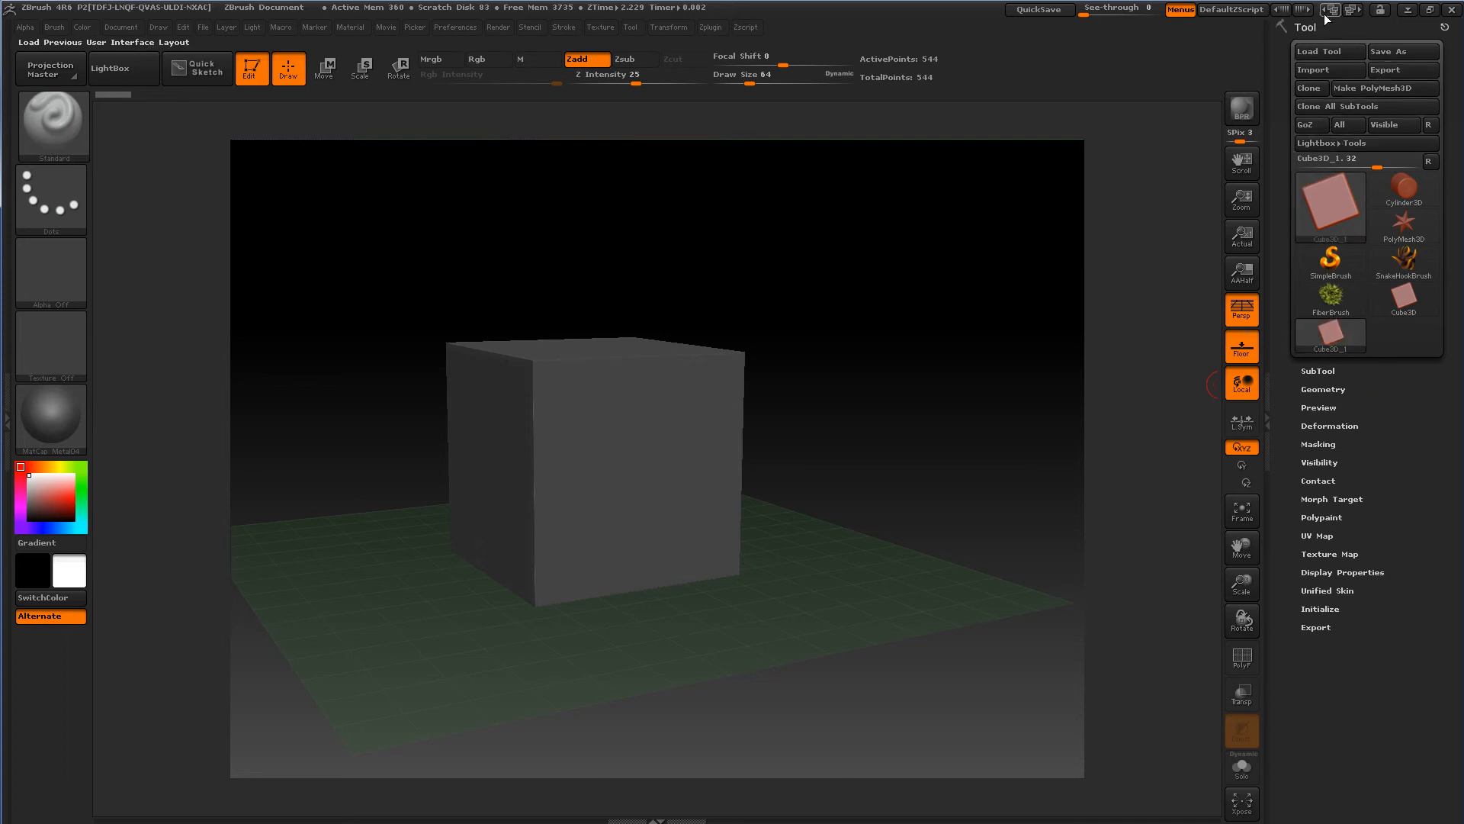
left_click(1306, 27)
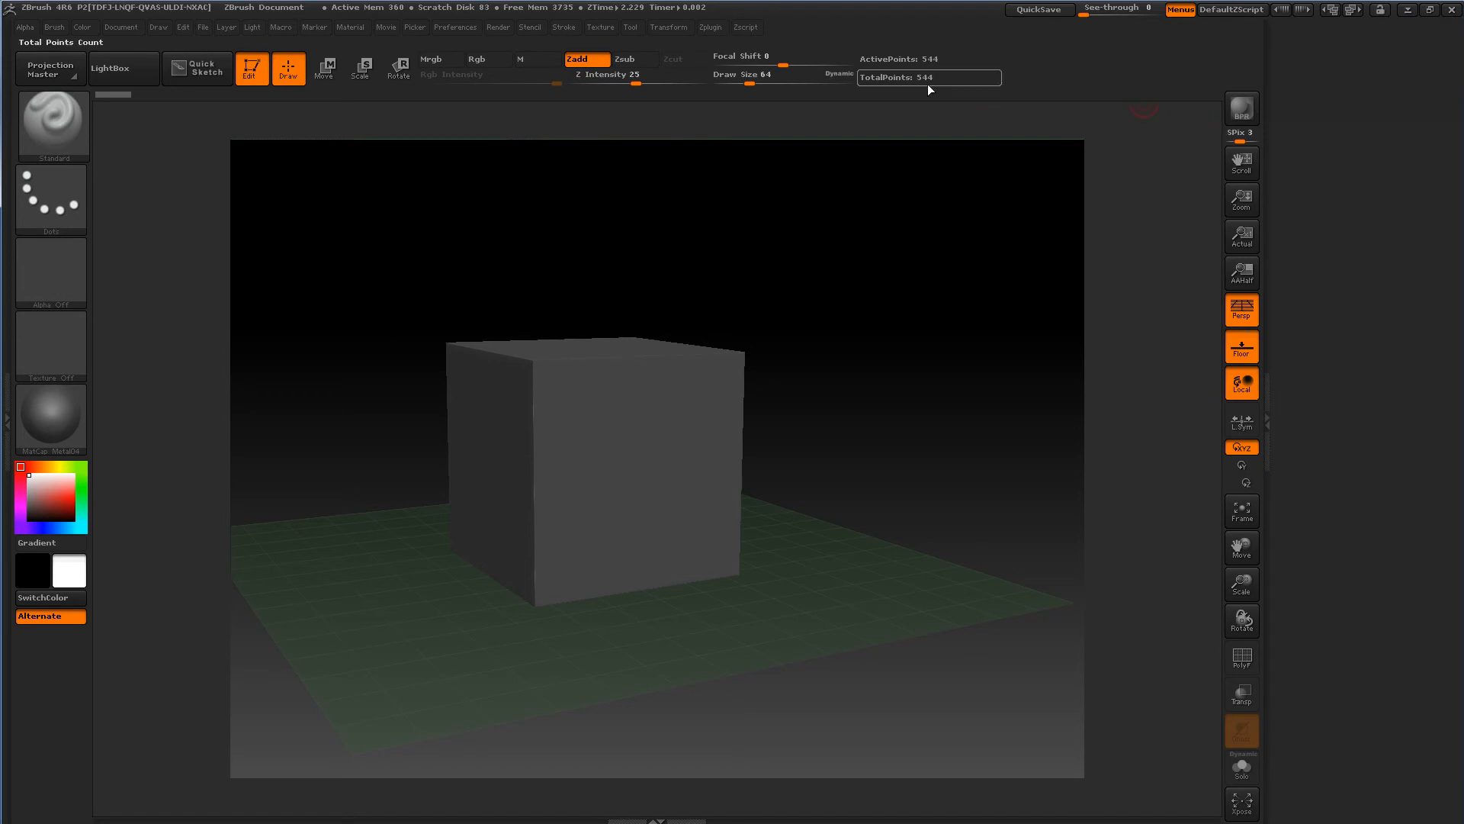
- Look through the palettes for Tool and dock the Tool palette in the empty tray
left_click(633, 26)
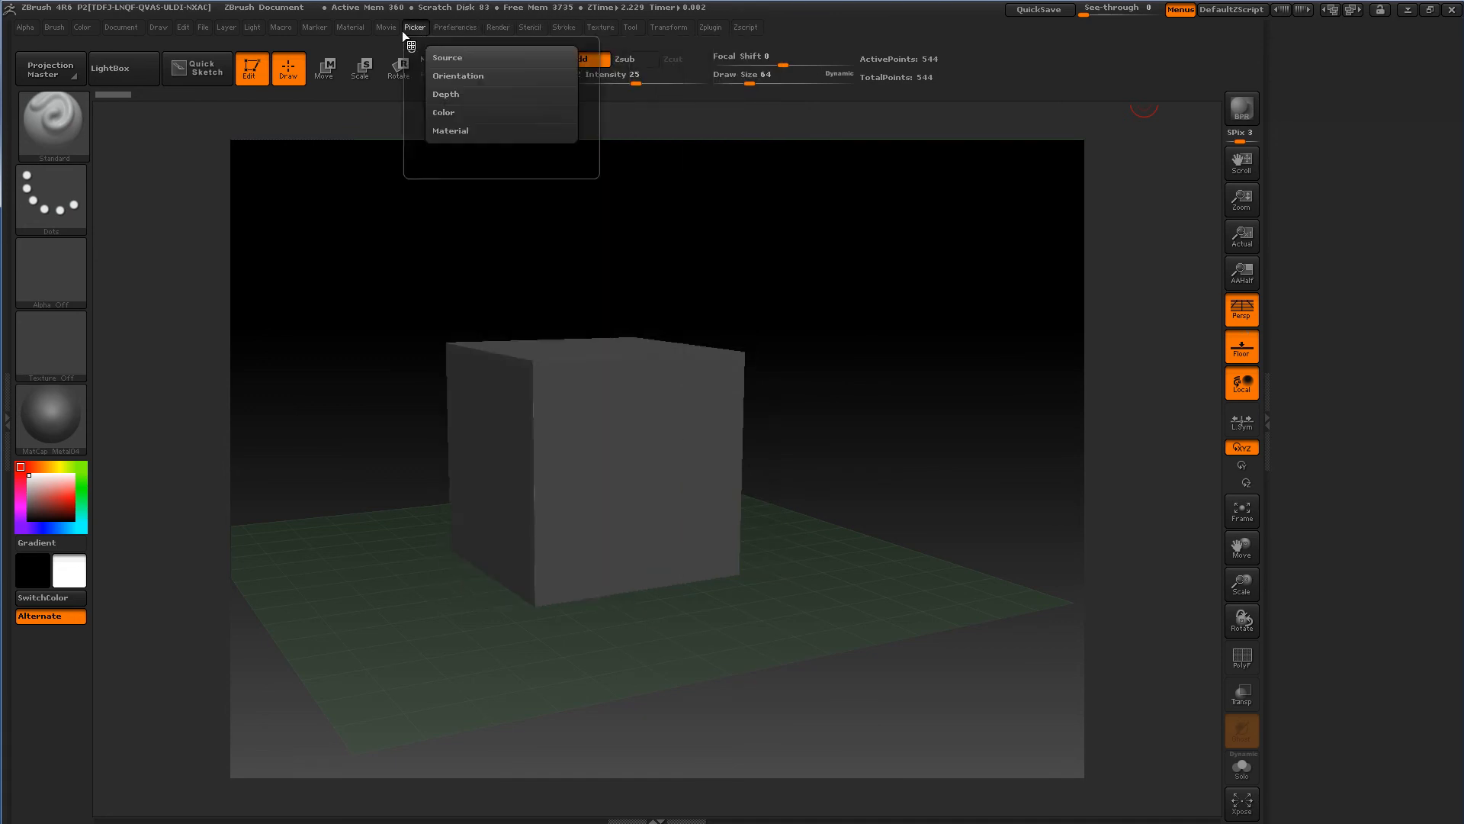
mouse_move(311, 25)
mouse_move(465, 28)
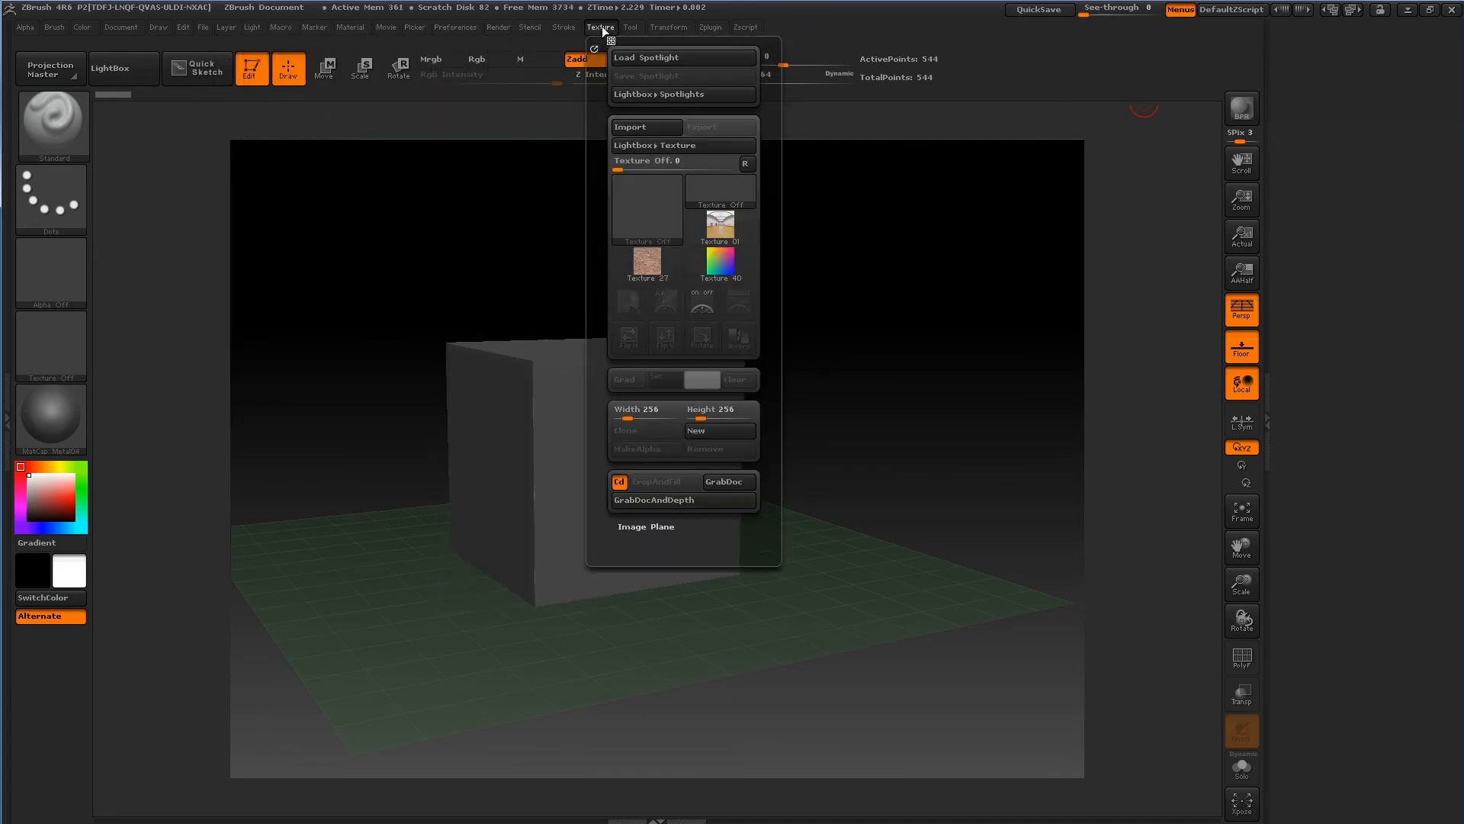
mouse_move(630, 29)
left_click_drag(631, 48, 632, 46)
left_click(631, 42)
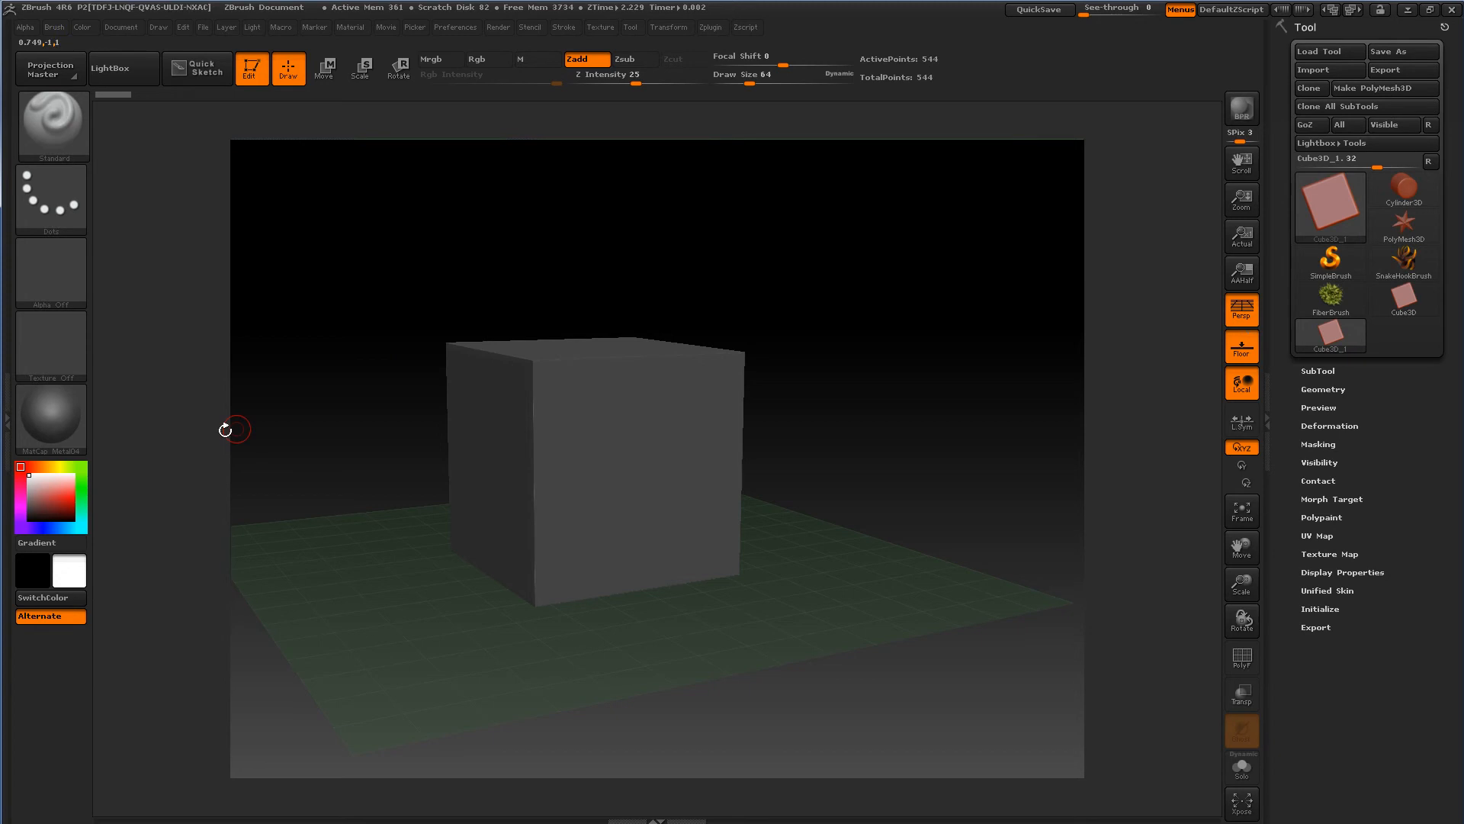
- Open the tray containing the Material palette, remove that palette and dock it there again
left_click(7, 423)
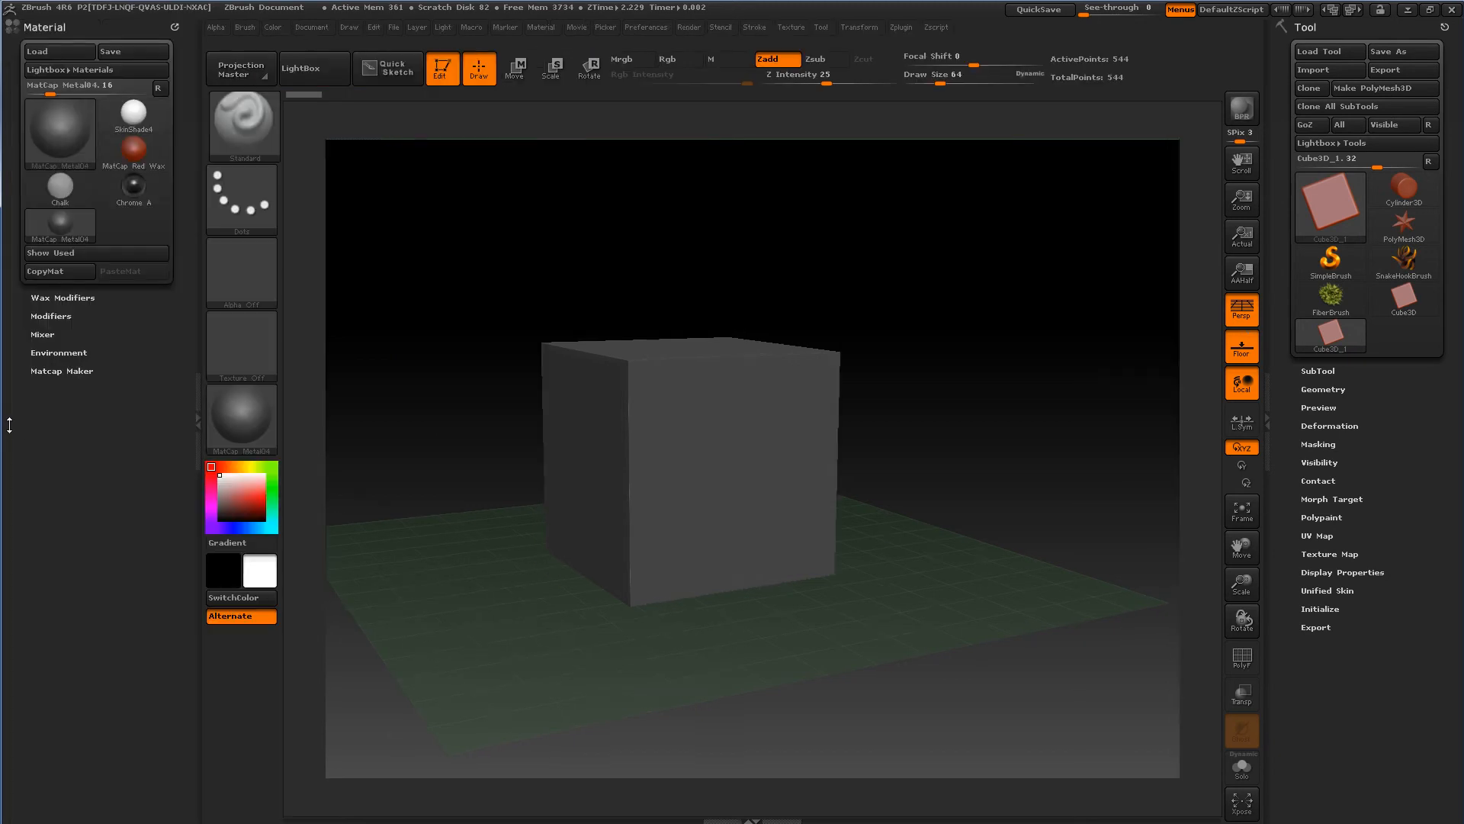
left_click(175, 28)
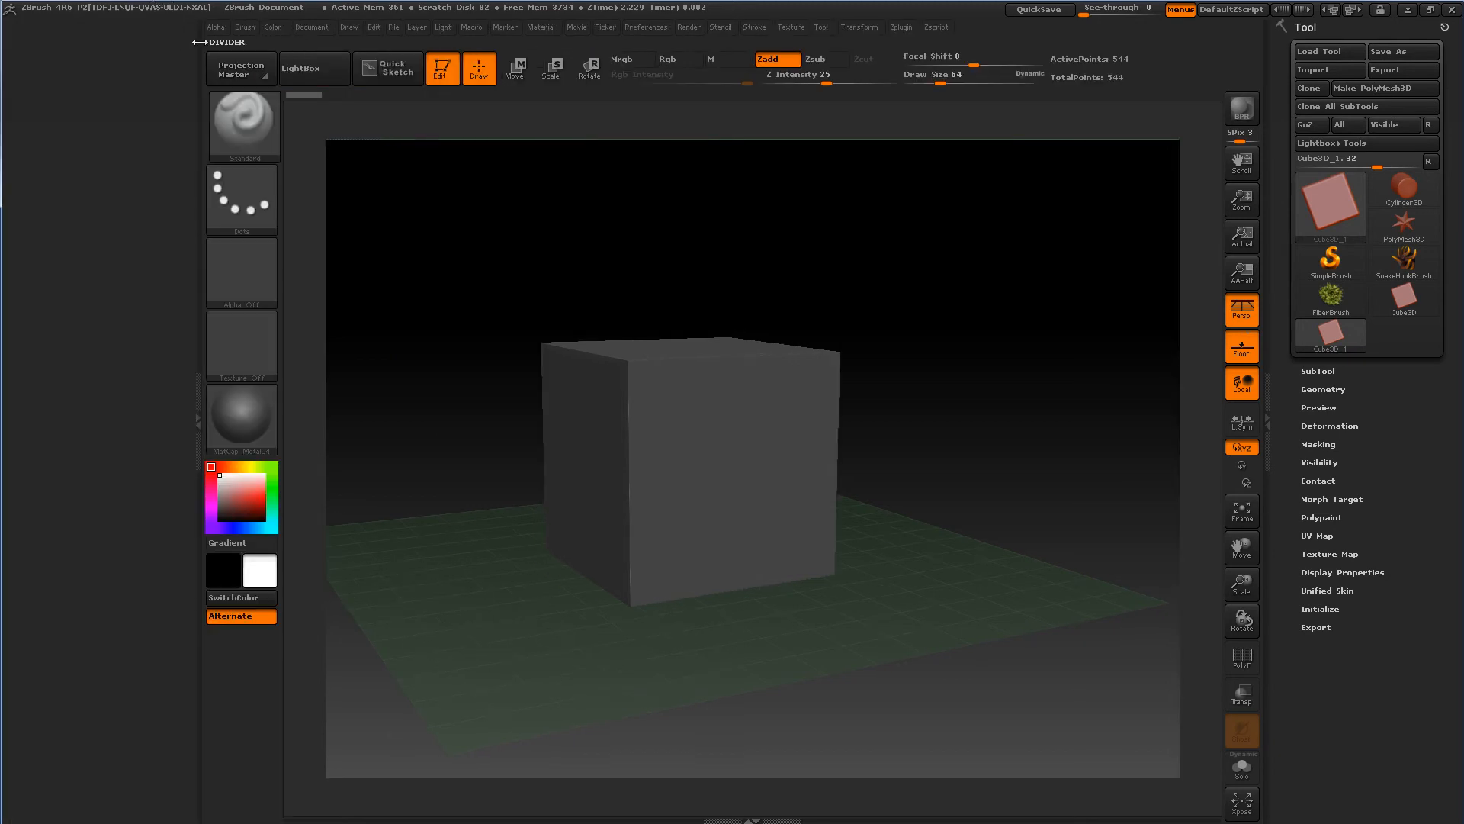
left_click(542, 23)
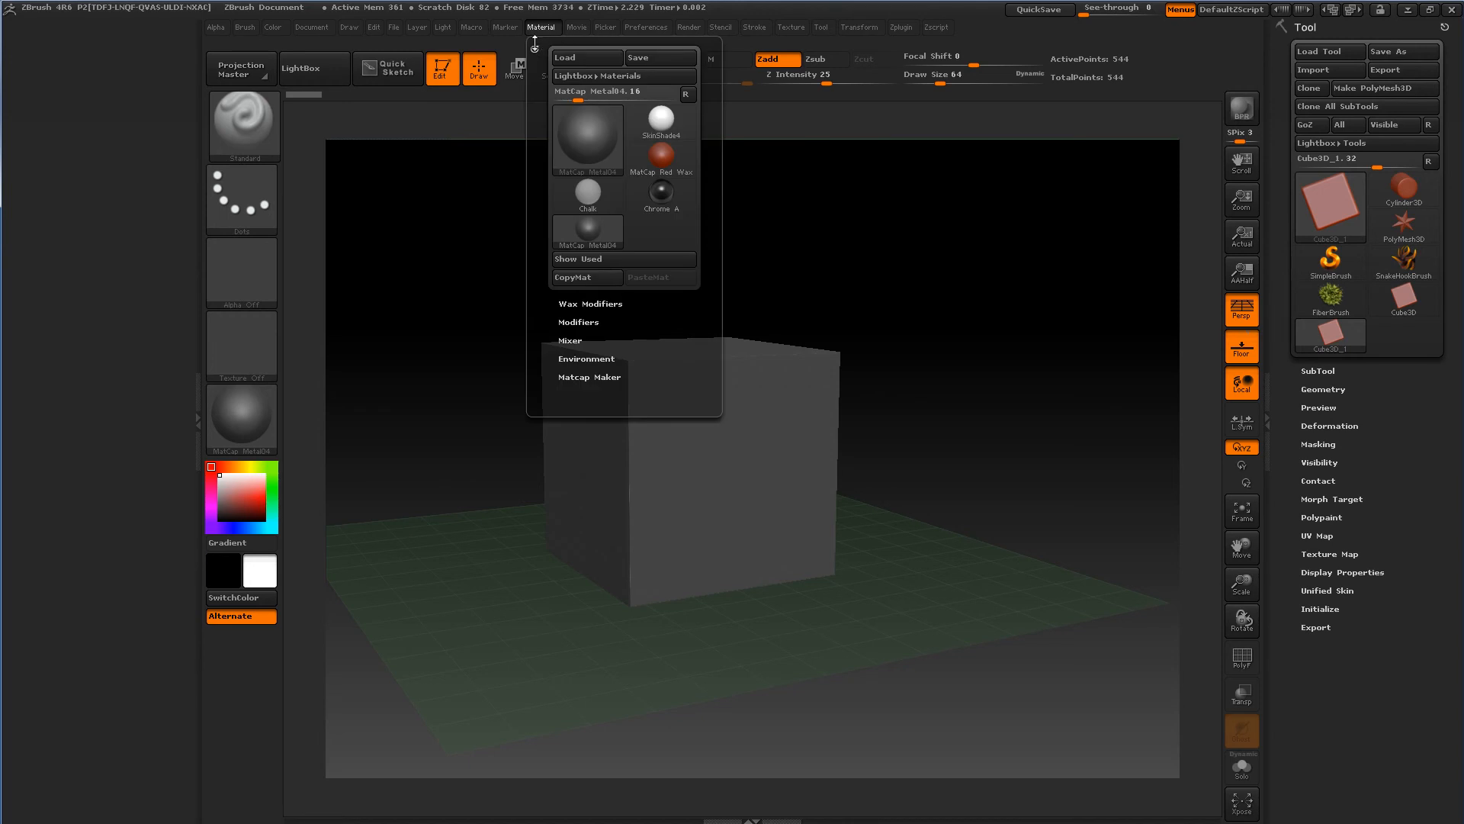
left_click_drag(535, 49, 73, 114)
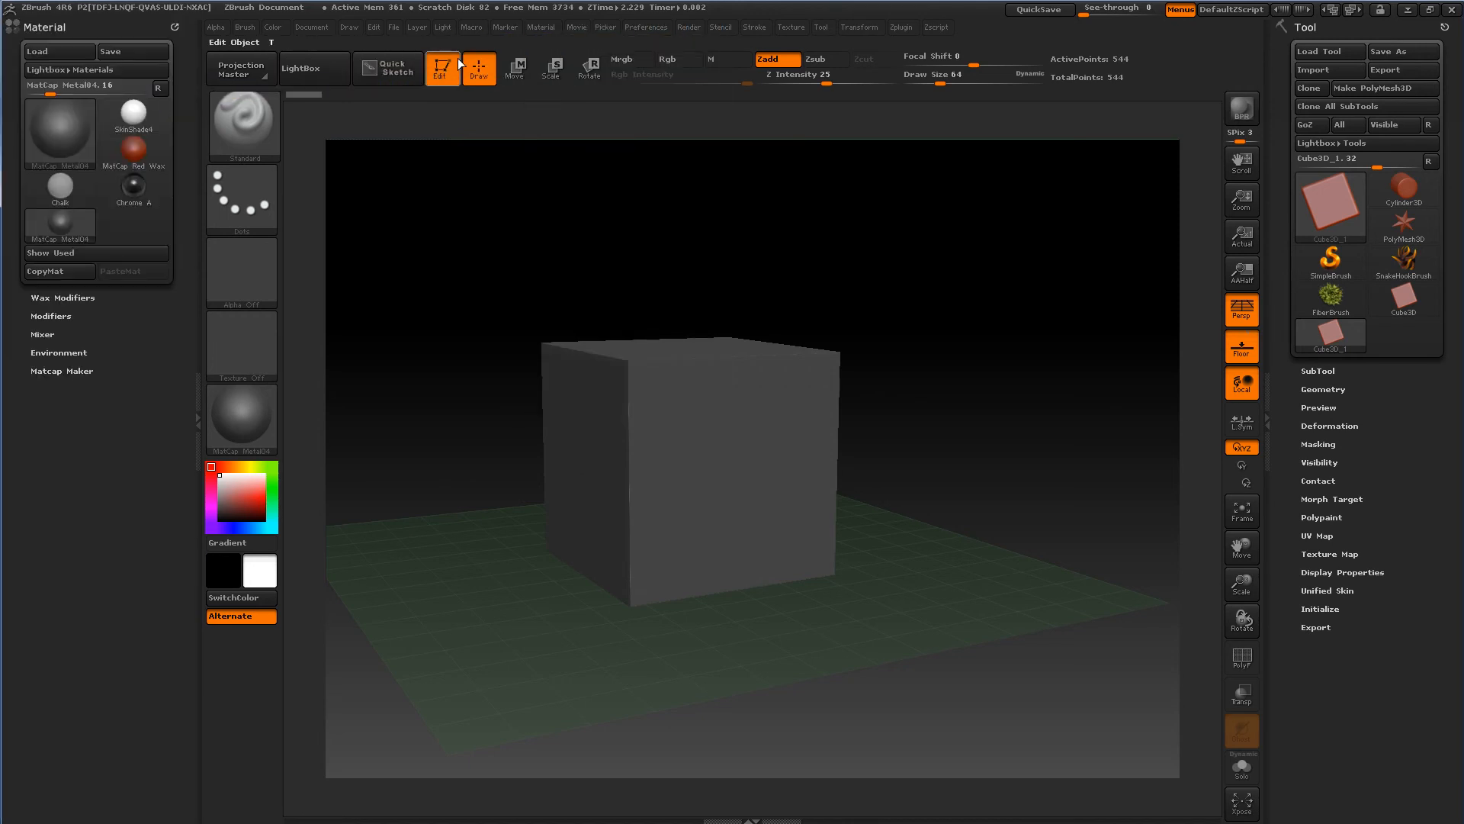
- Dock the Light palette beneath the Material palette and close their tray
left_click(444, 27)
left_click_drag(443, 49, 96, 392)
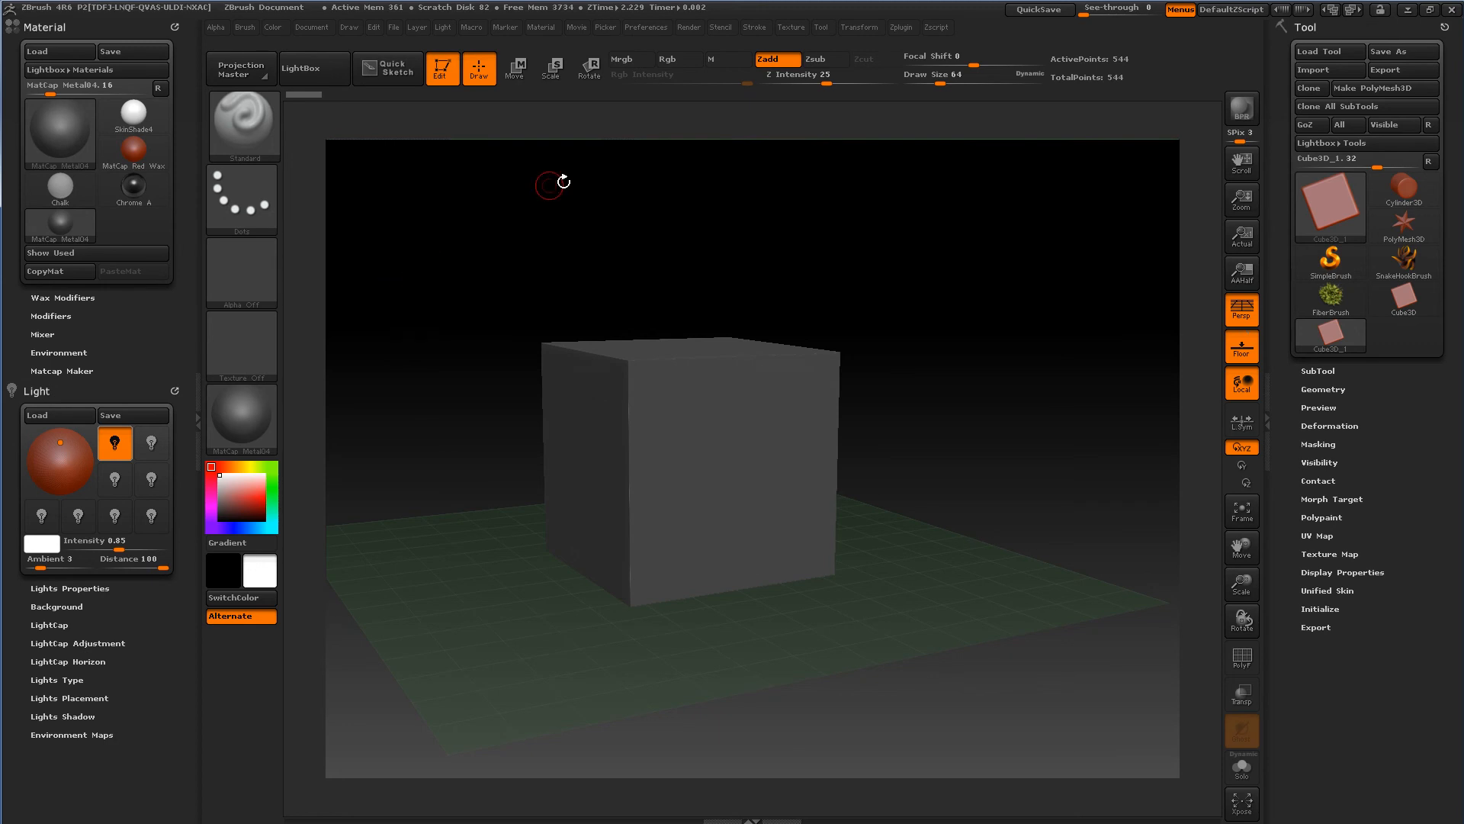
left_click(198, 409)
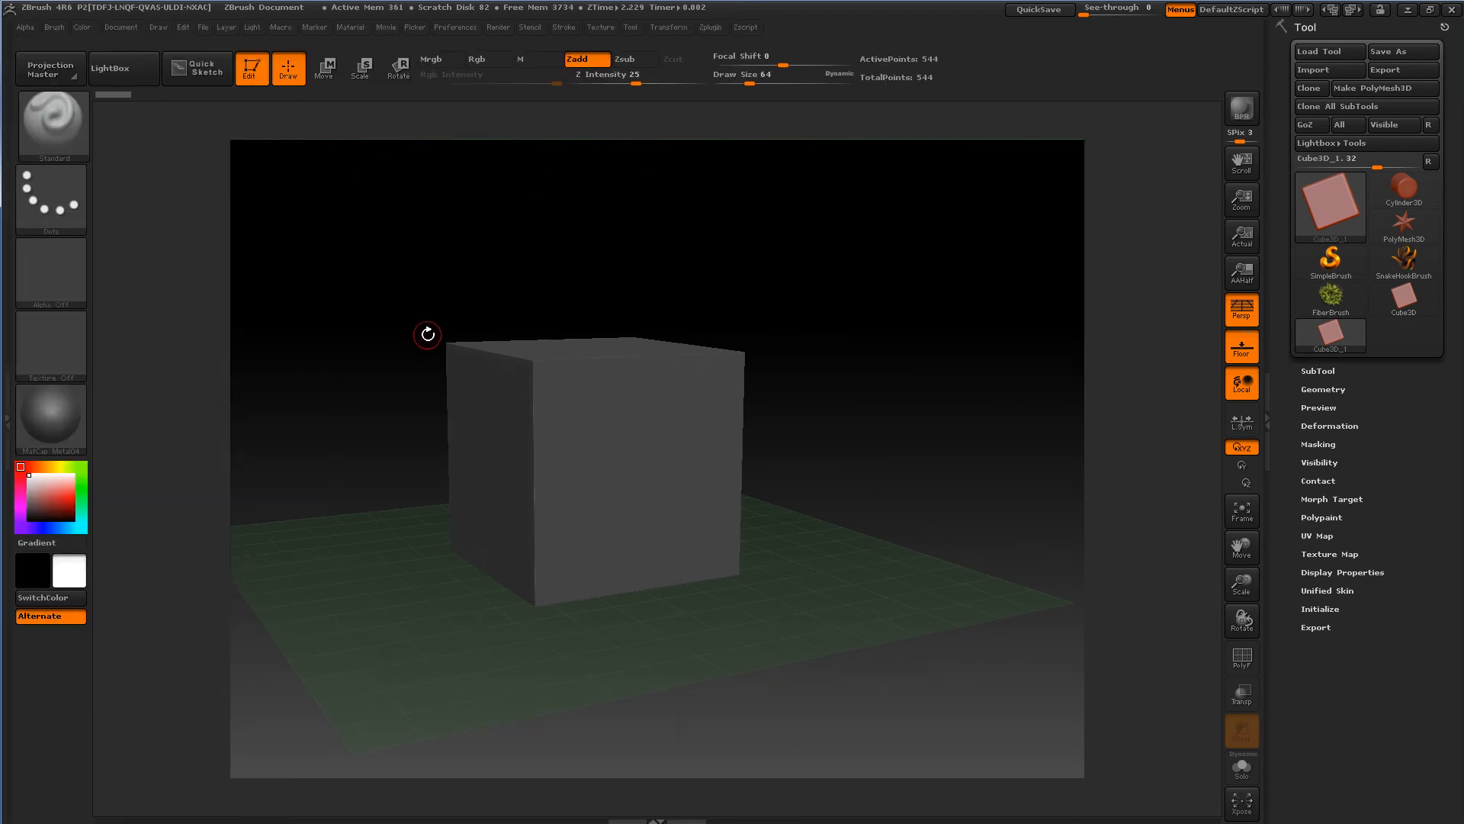
- Collapse the Tool palette and dock the Transform palette above it in the same tray
left_click(1303, 26)
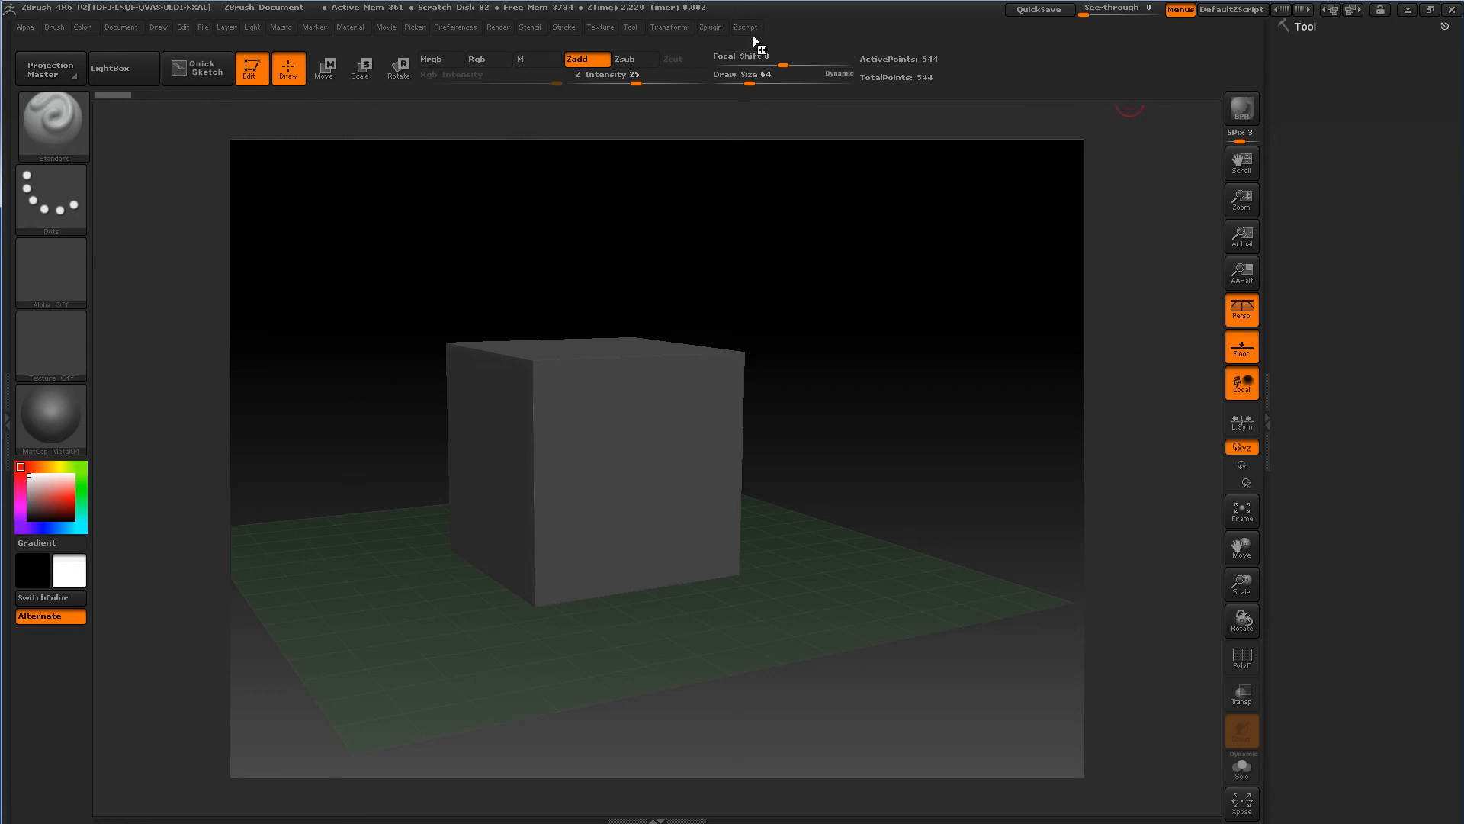
left_click(670, 27)
left_click(656, 46)
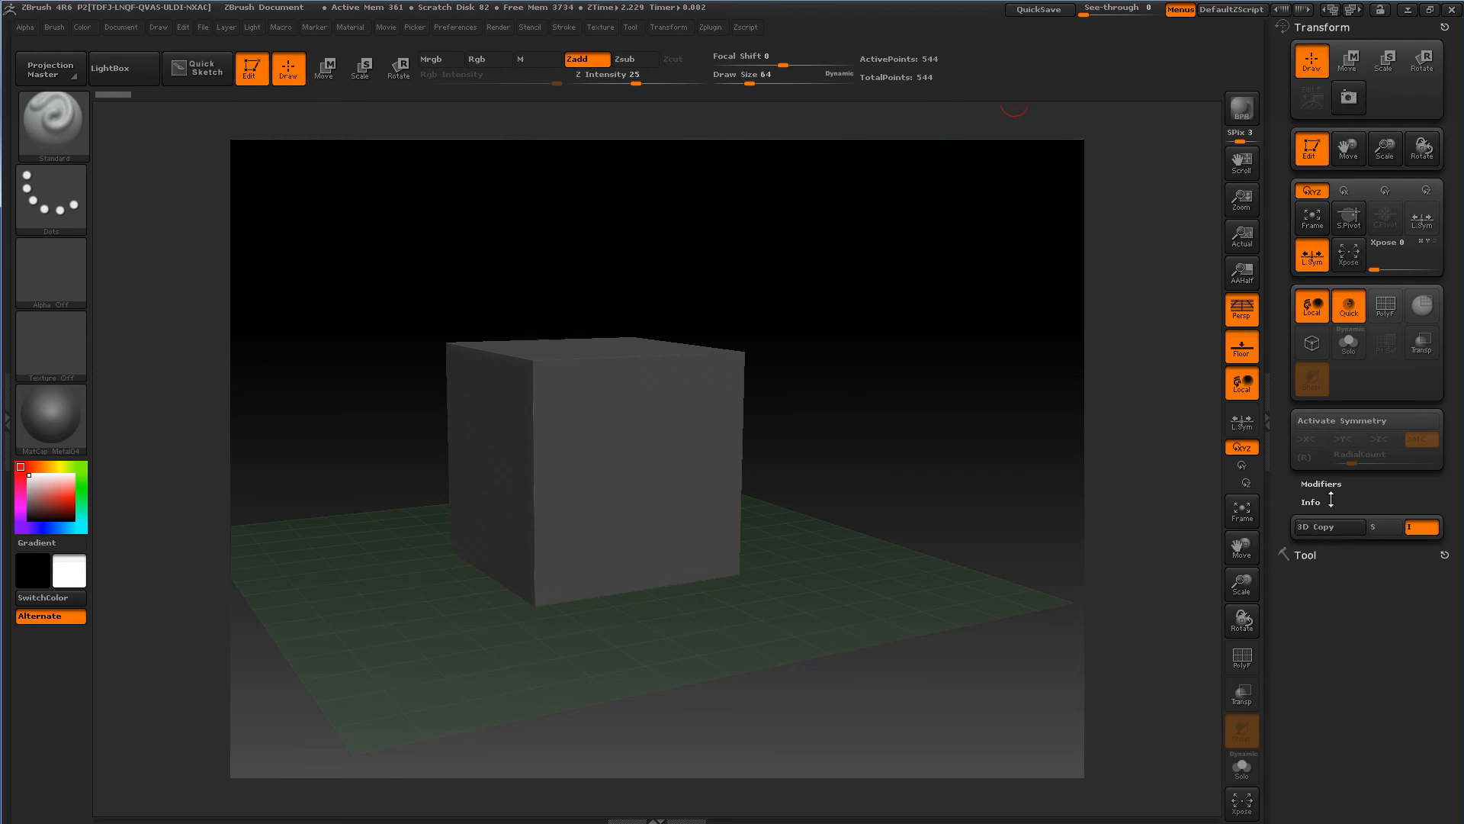
- Collapse the Transform palette and briefly expand the Tool palette before collapsing it again
left_click(1320, 28)
left_click(1306, 46)
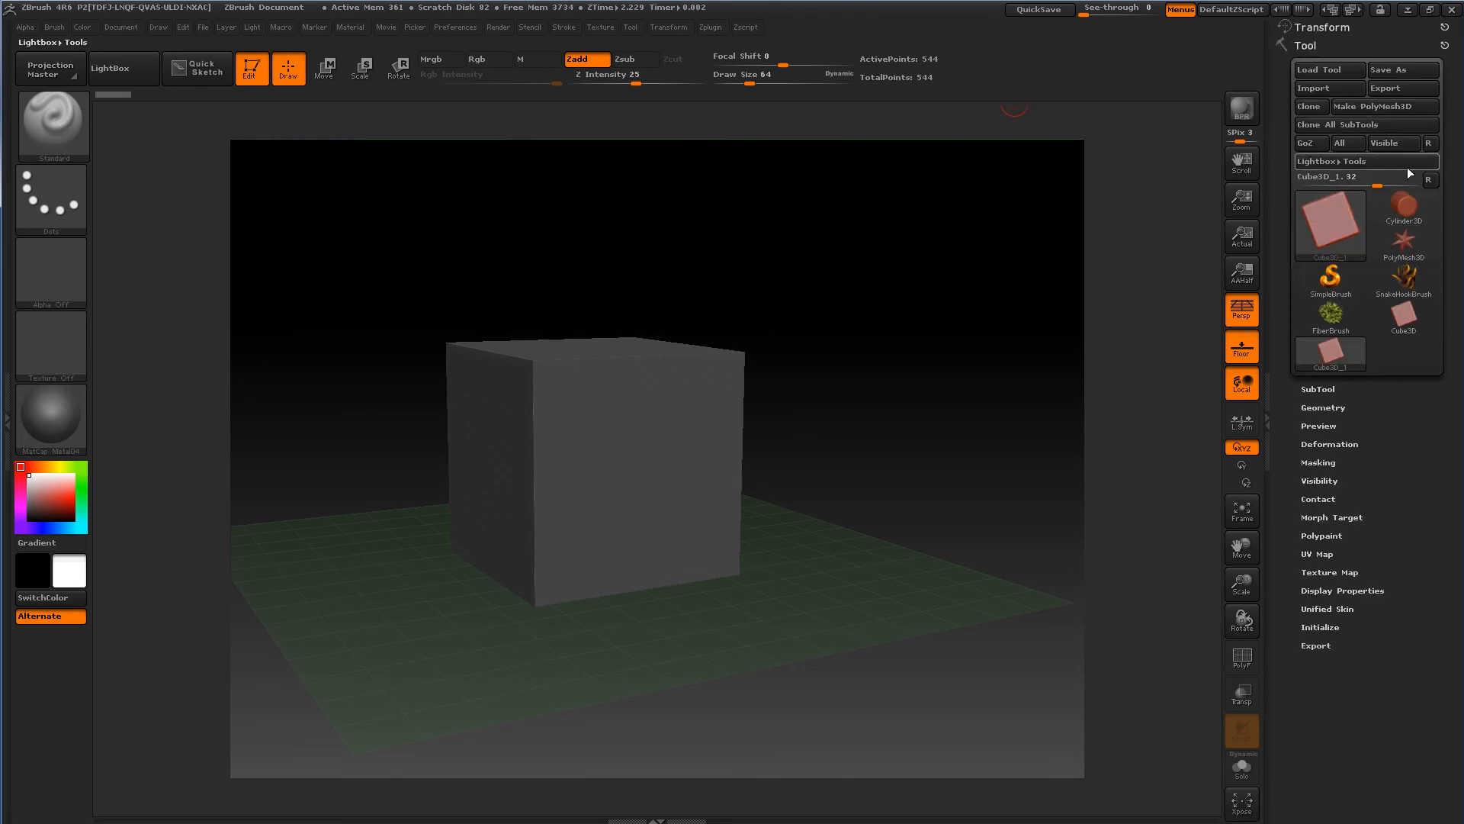
left_click(1321, 47)
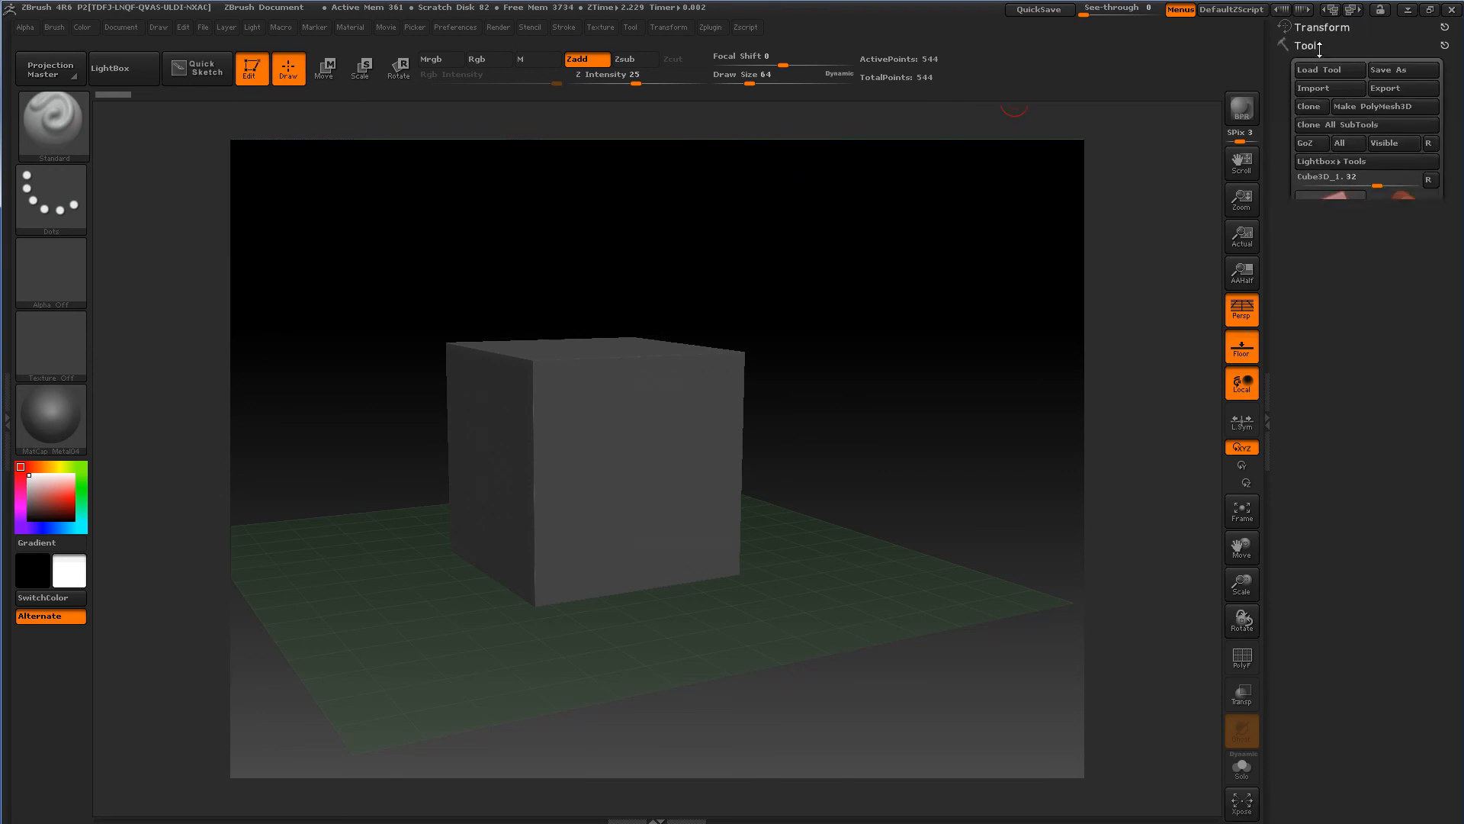
- Hide and reopen the tray holding the Transform and Tool palettes, and rotate the view around the cube
left_click(1269, 417)
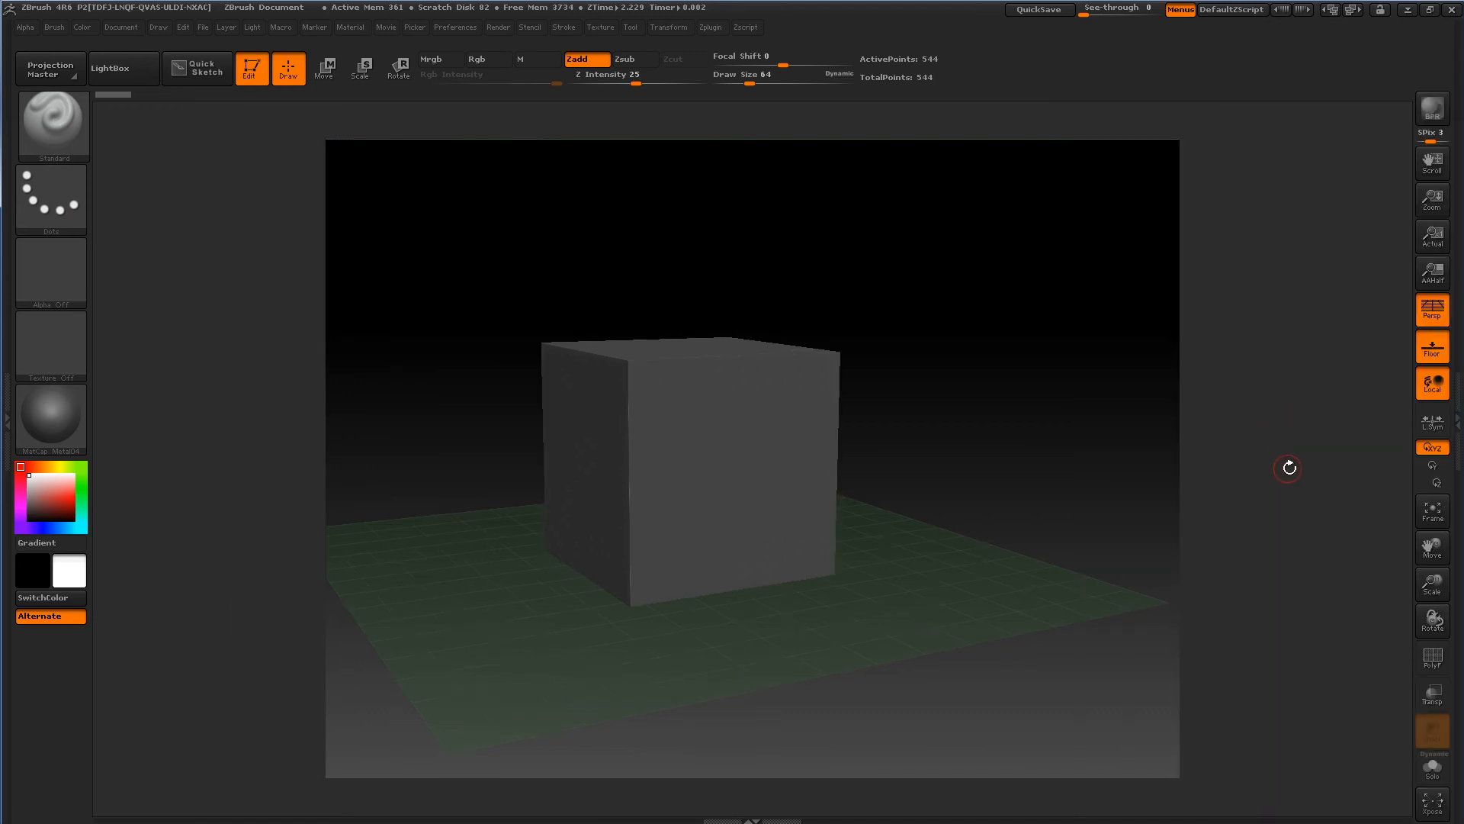
left_click(1452, 425)
left_click_drag(980, 355, 910, 398)
left_click_drag(881, 347, 1128, 135)
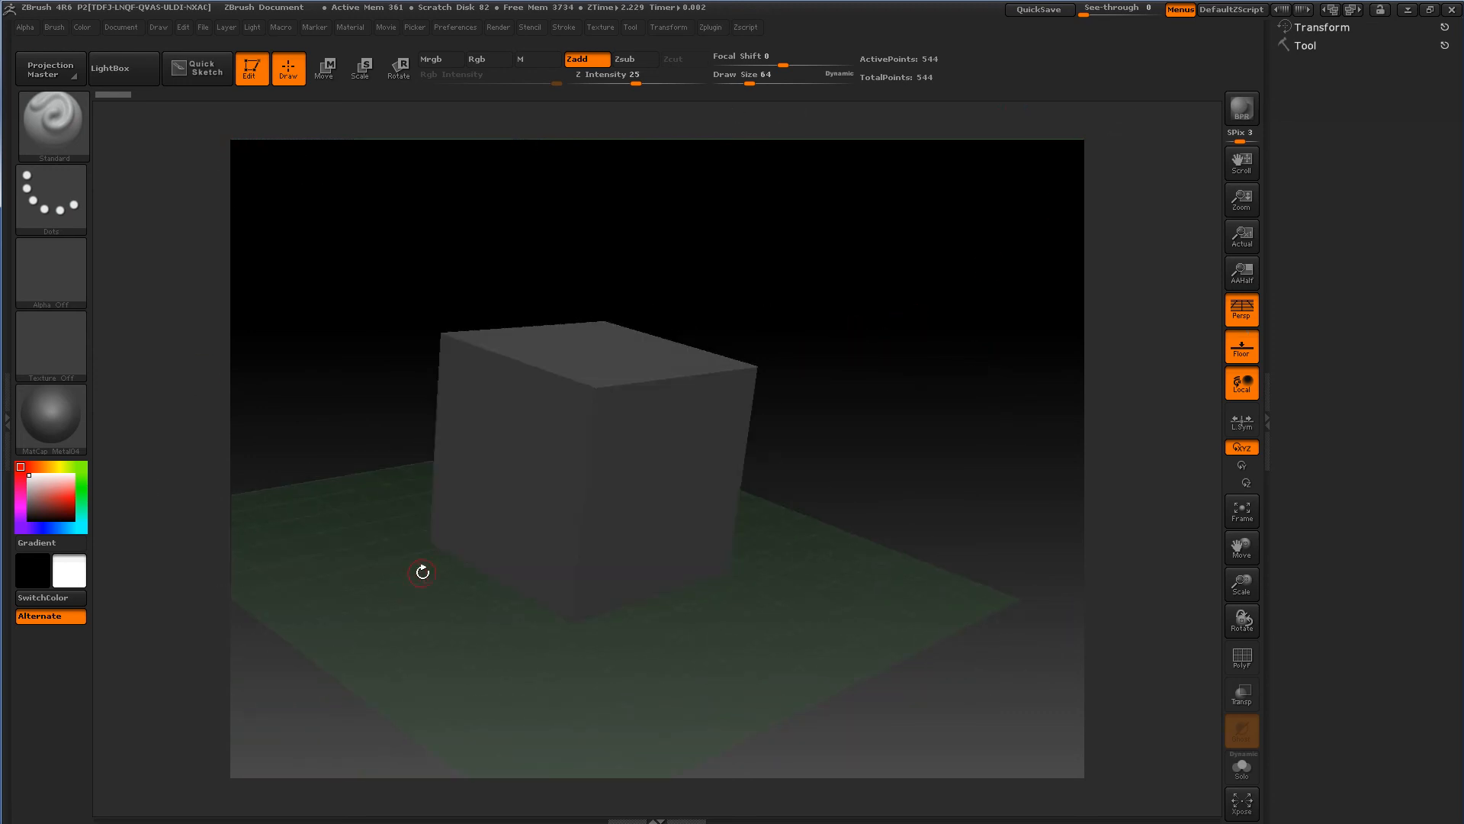
left_click_drag(882, 381, 968, 349)
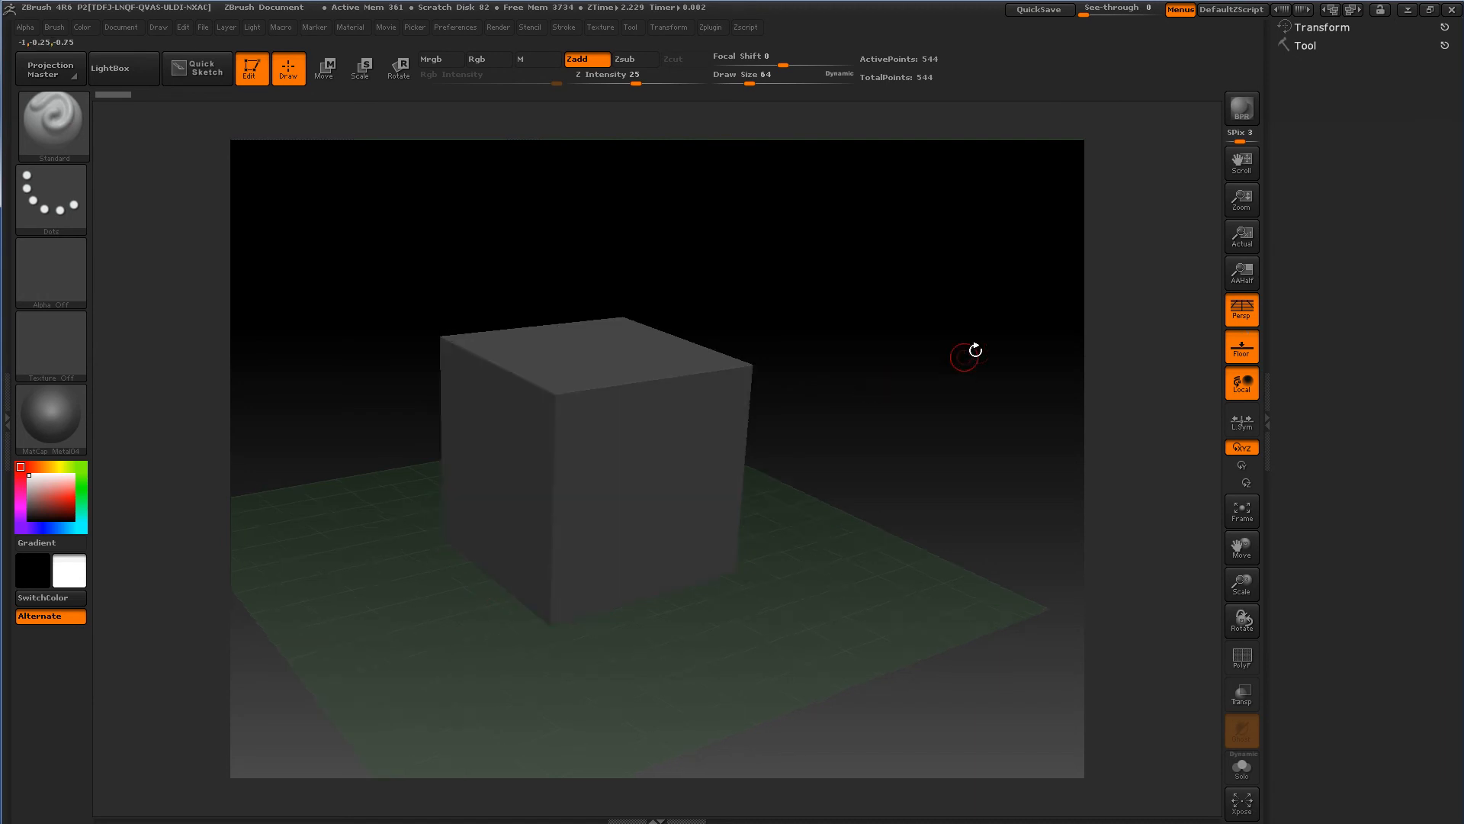
- Expand the Tool palette and create a new document, discarding the changes to the current one
left_click(1305, 45)
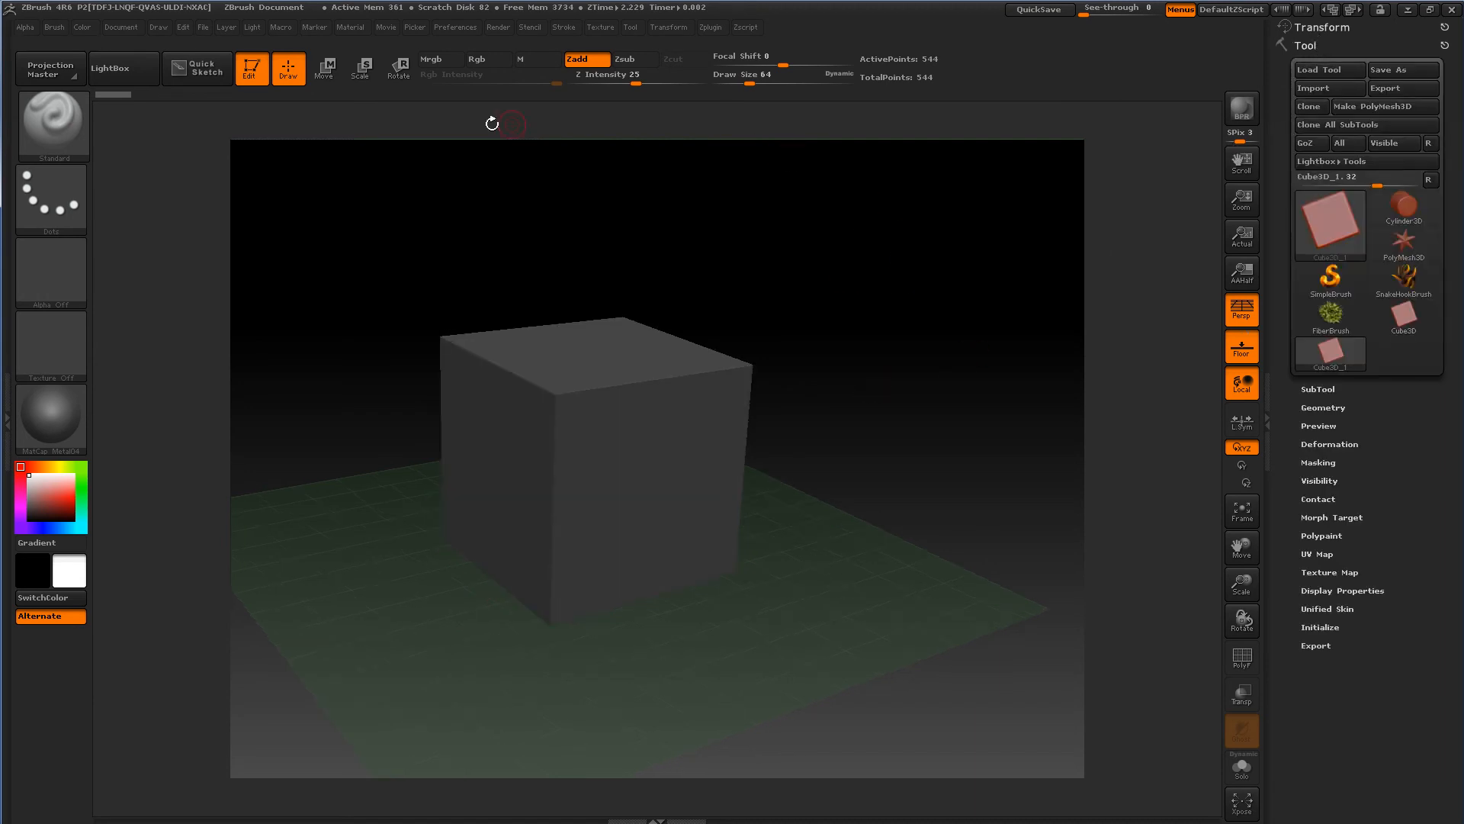
left_click(127, 26)
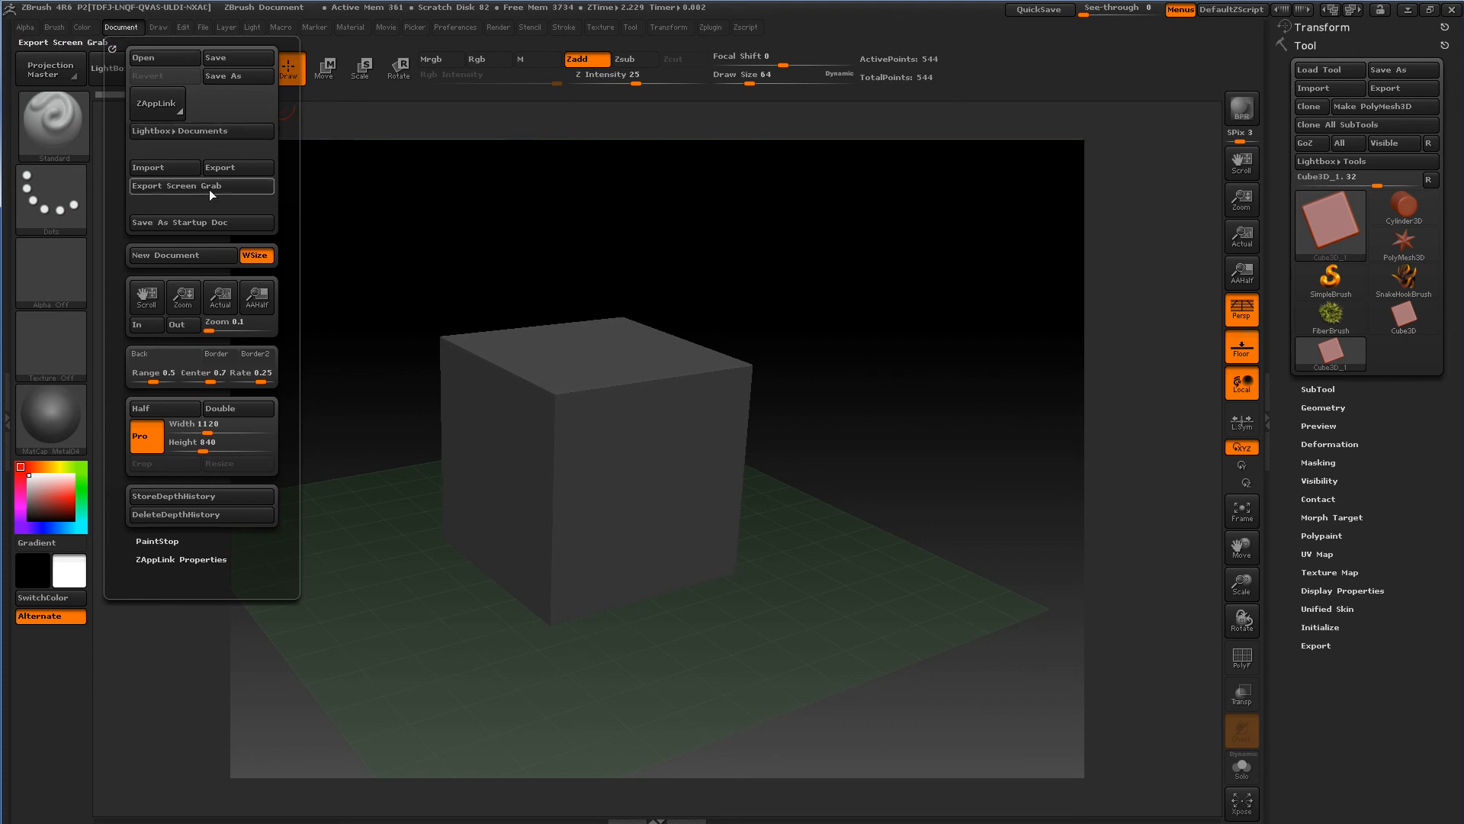
left_click(188, 256)
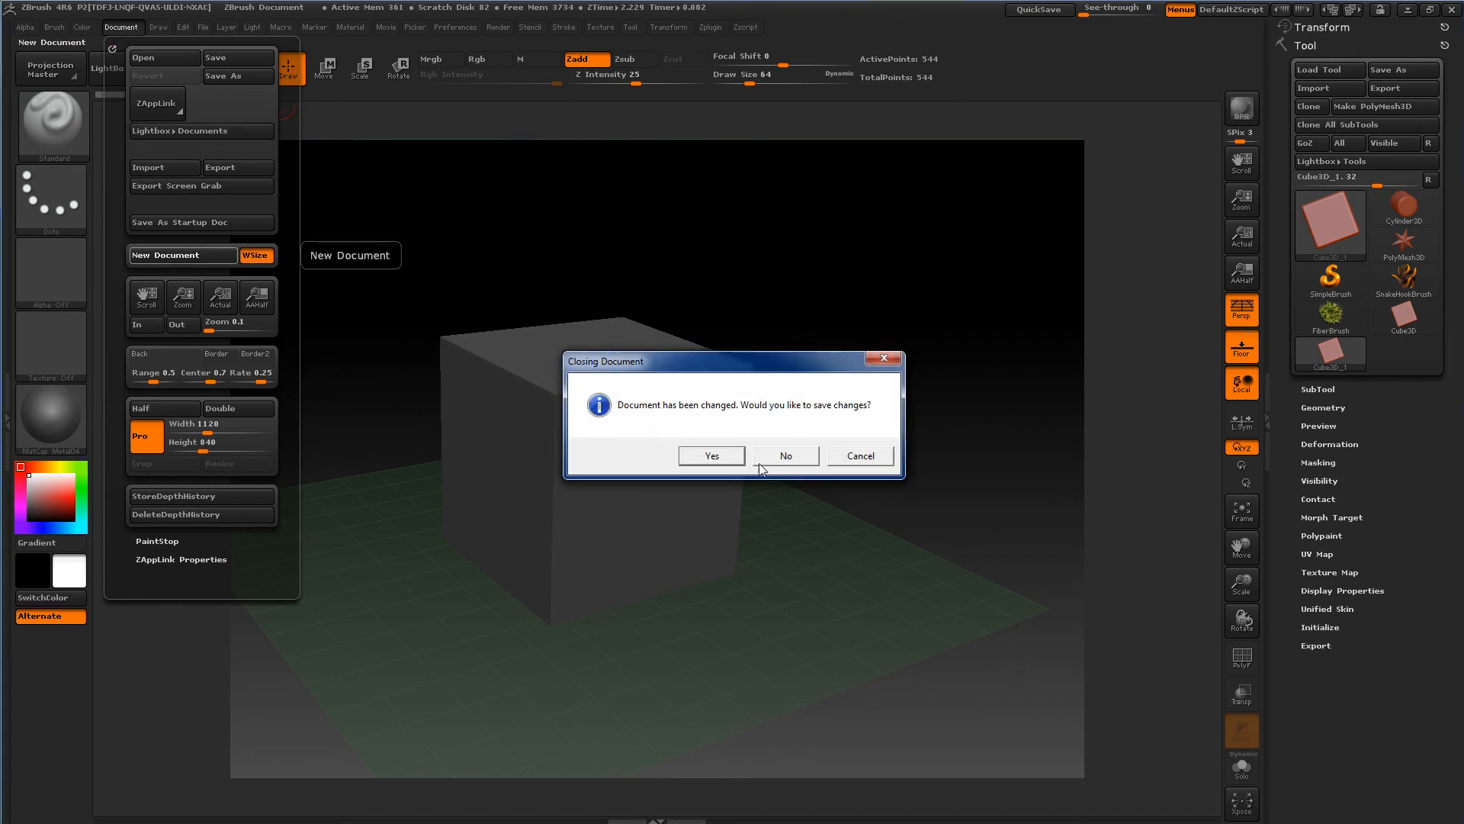
left_click(786, 457)
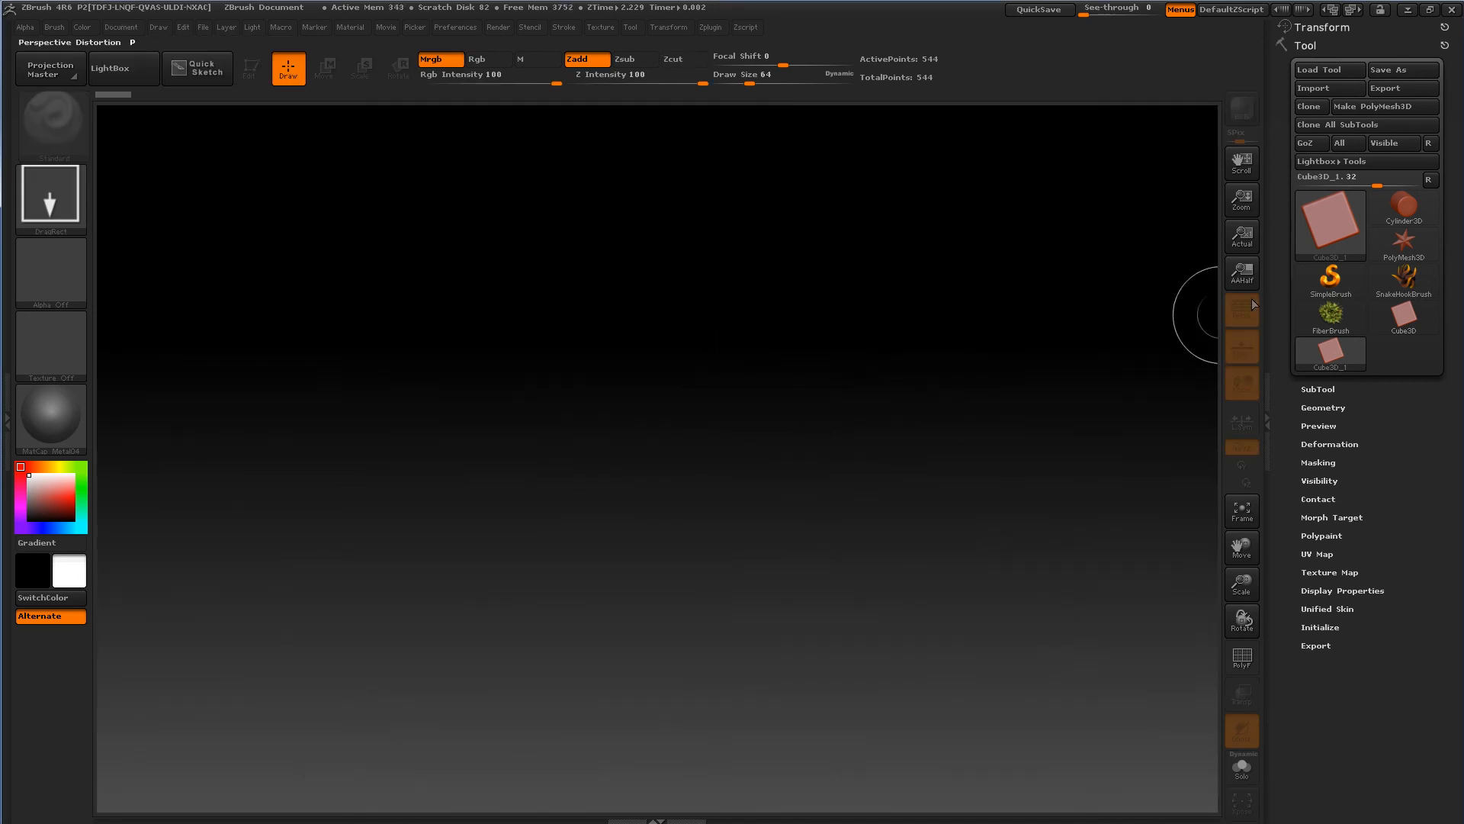
- Draw a cube on the new canvas, enter Edit mode and turn the view so the cube stands upright
left_click_drag(639, 497, 417, 251)
left_click(252, 67)
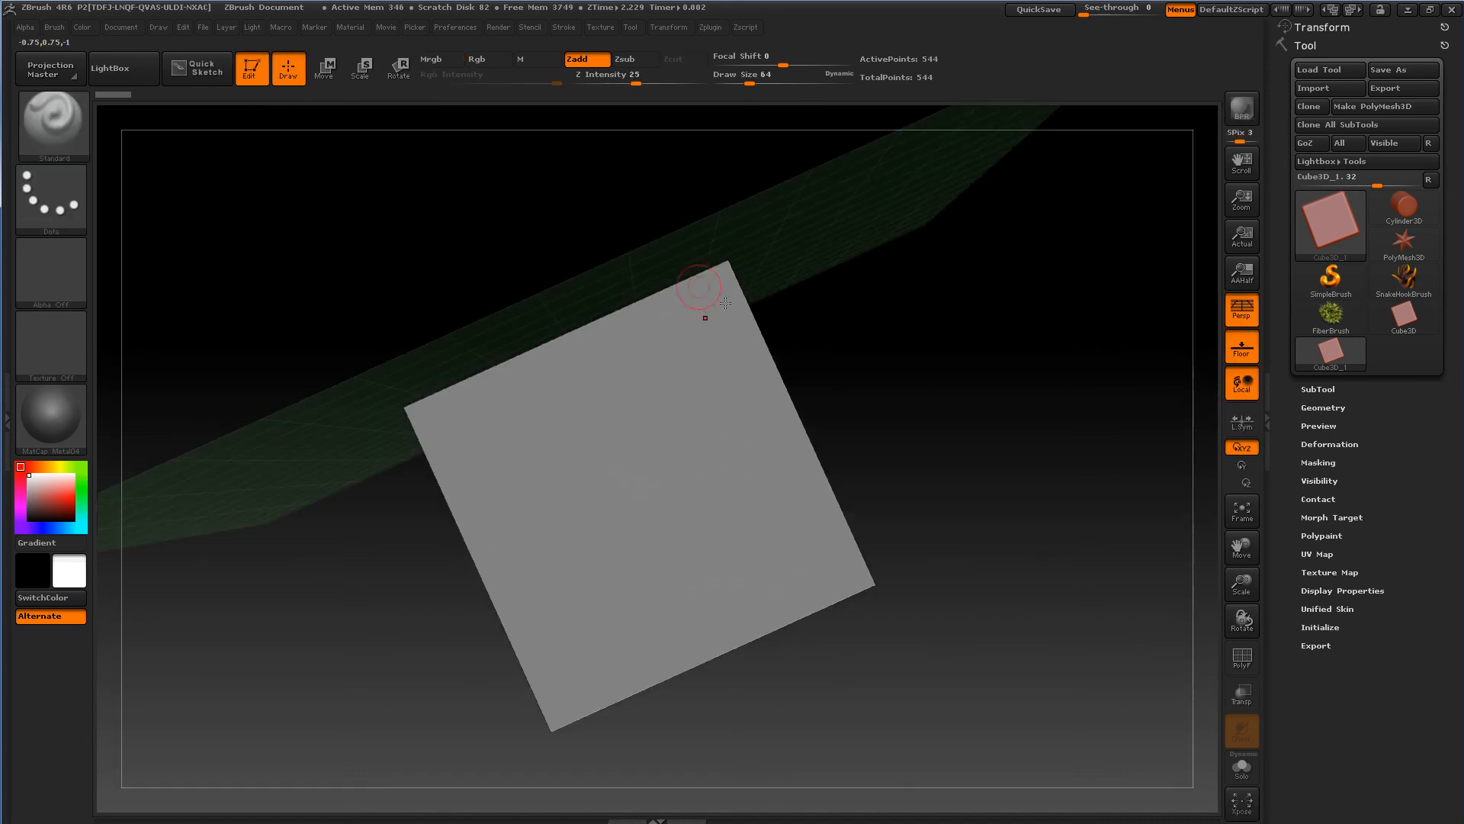
mouse_move(917, 445)
left_mouse_down()
mouse_move(919, 425)
mouse_move(984, 392)
mouse_move(1006, 330)
mouse_move(1052, 298)
mouse_move(1016, 283)
mouse_move(1042, 307)
mouse_move(1032, 300)
left_mouse_up()
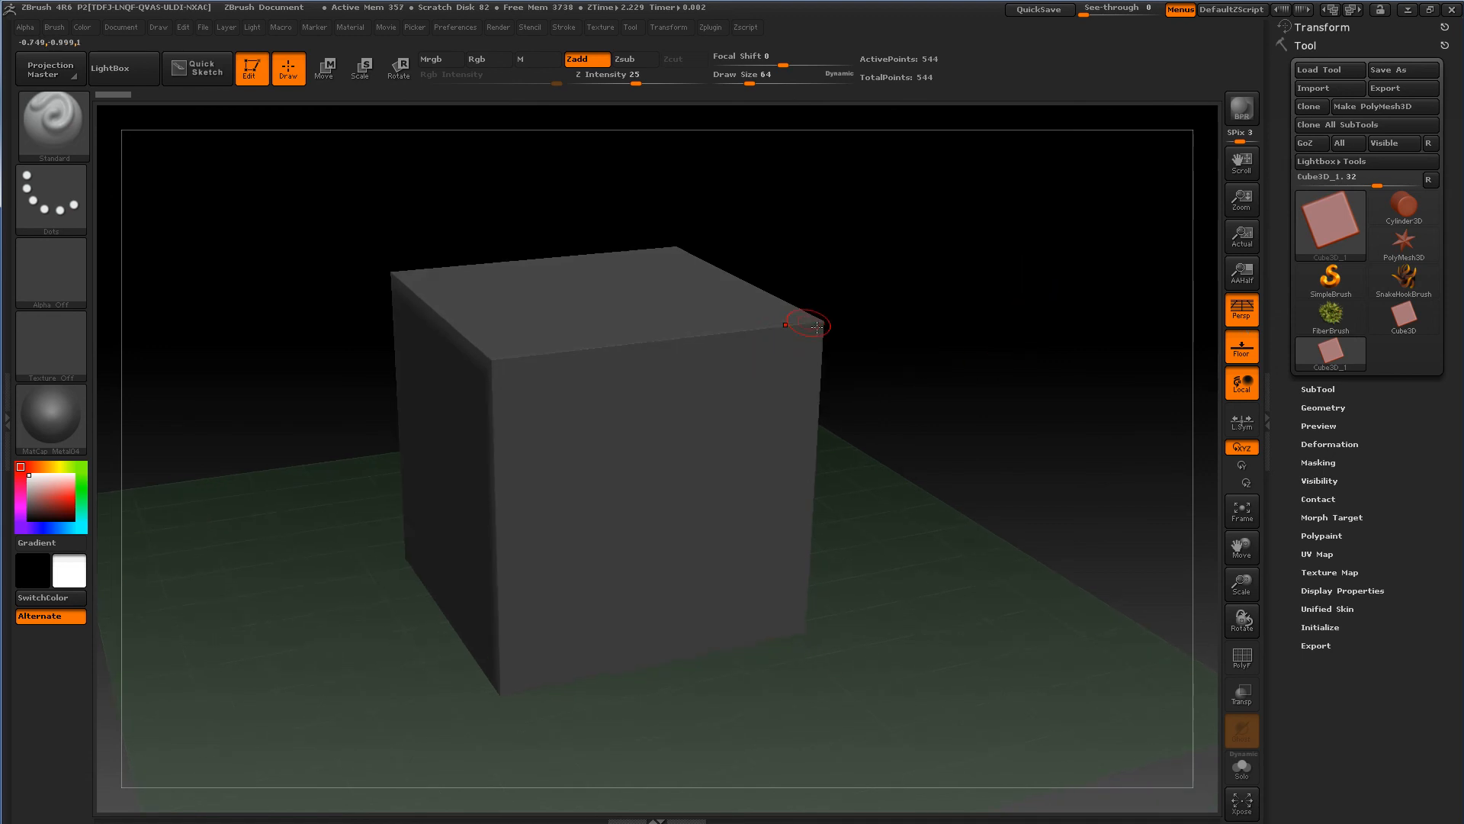
- Rotate the view around the new cube to examine it from several angles
mouse_move(982, 316)
left_mouse_down()
mouse_move(953, 318)
mouse_move(1009, 297)
mouse_move(991, 331)
left_mouse_up()
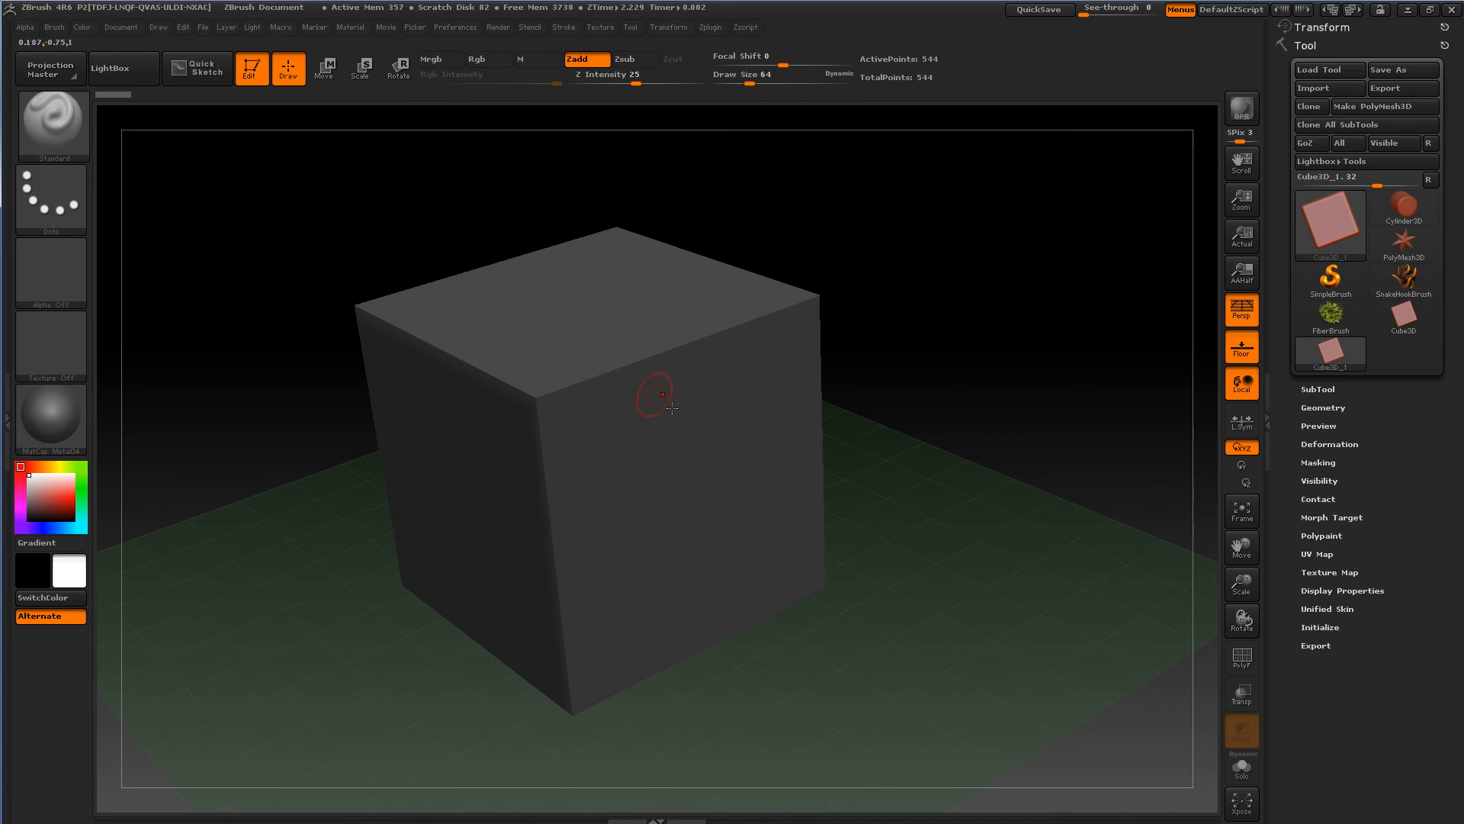
left_click_drag(938, 268, 989, 262)
left_click_drag(1005, 265, 967, 251)
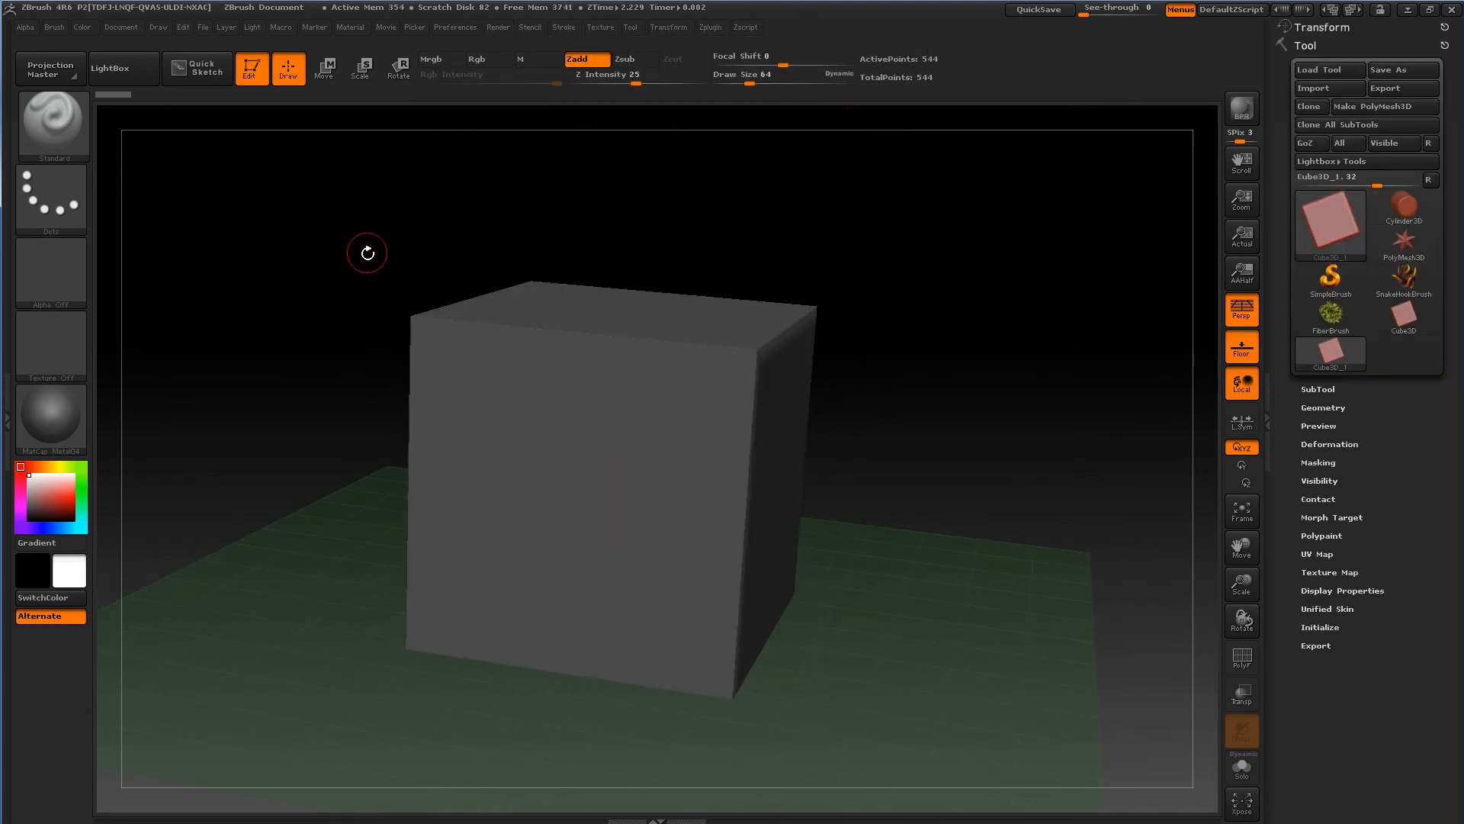
left_click_drag(359, 274, 366, 252)
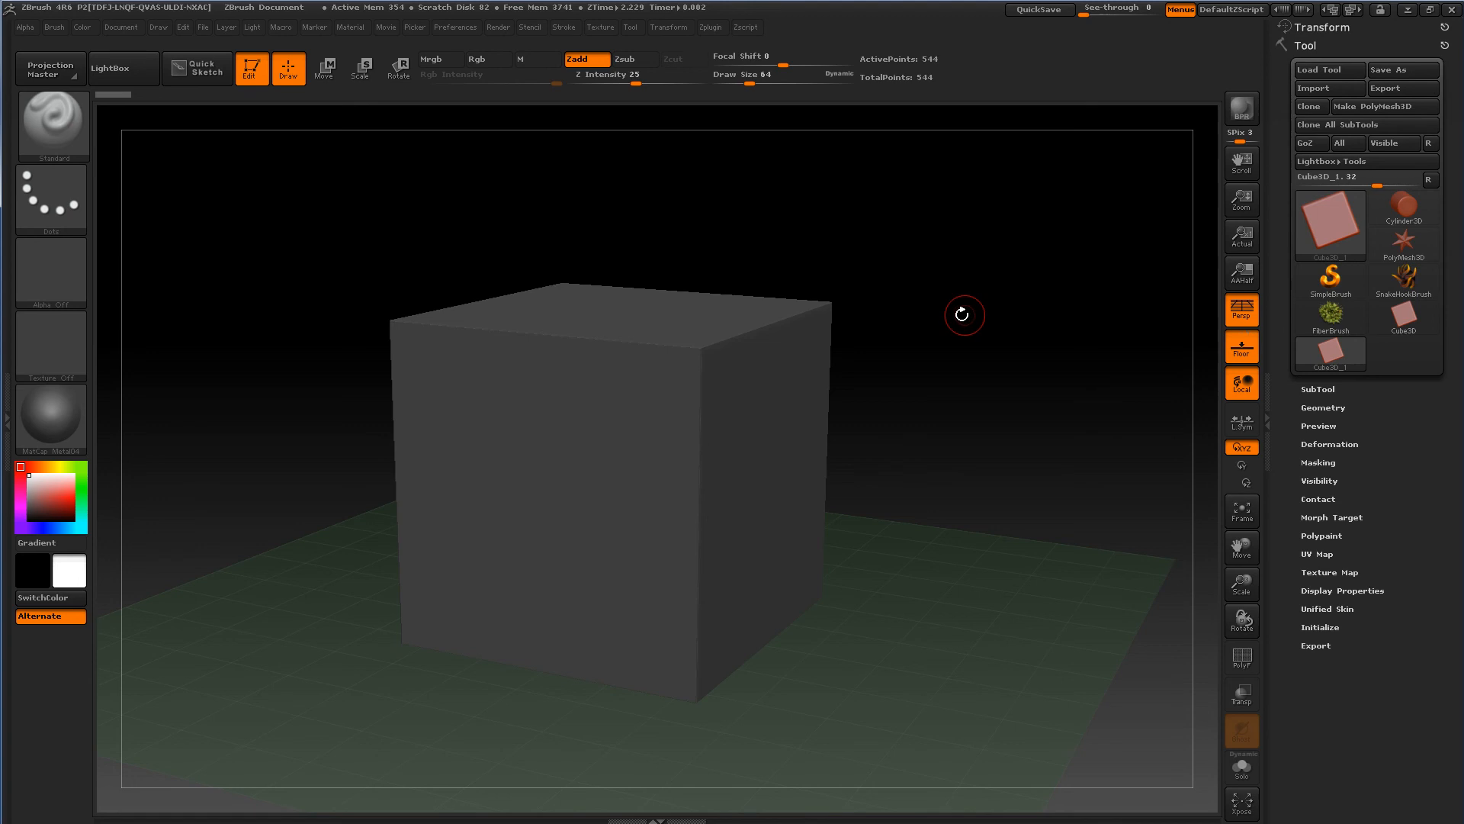
left_click_drag(961, 314, 996, 294)
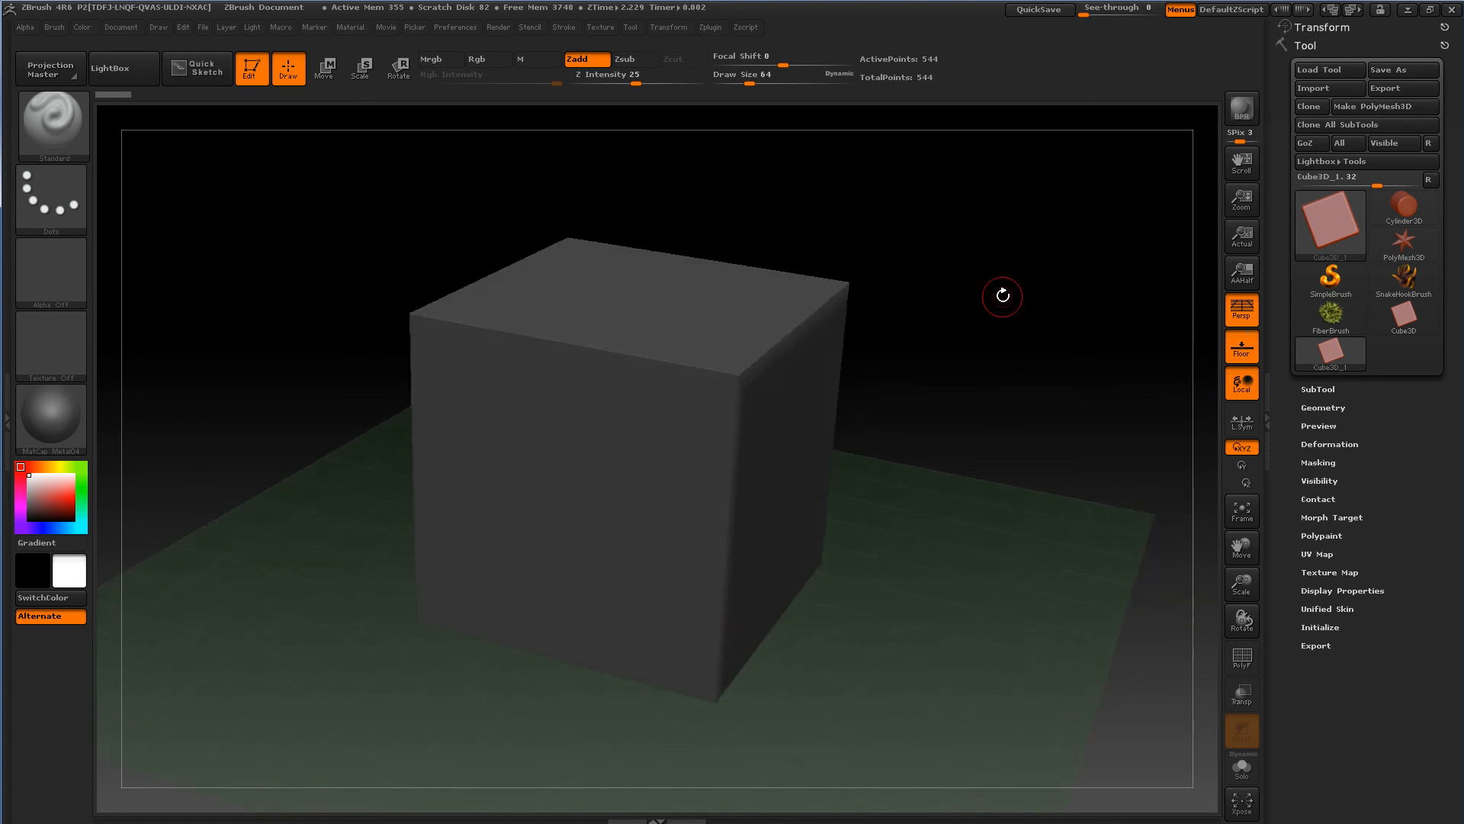